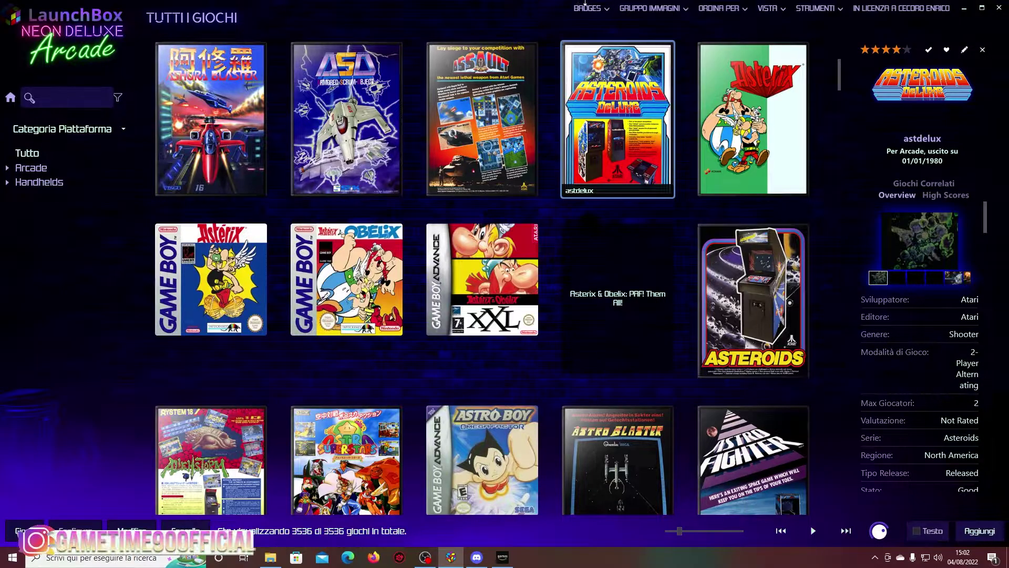
left_click(809, 9)
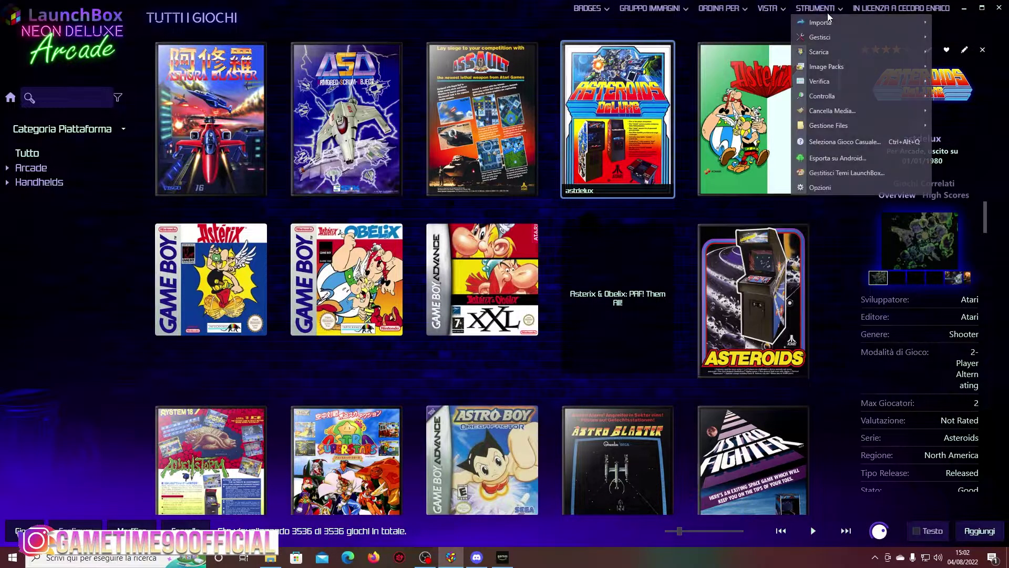
left_click(140, 82)
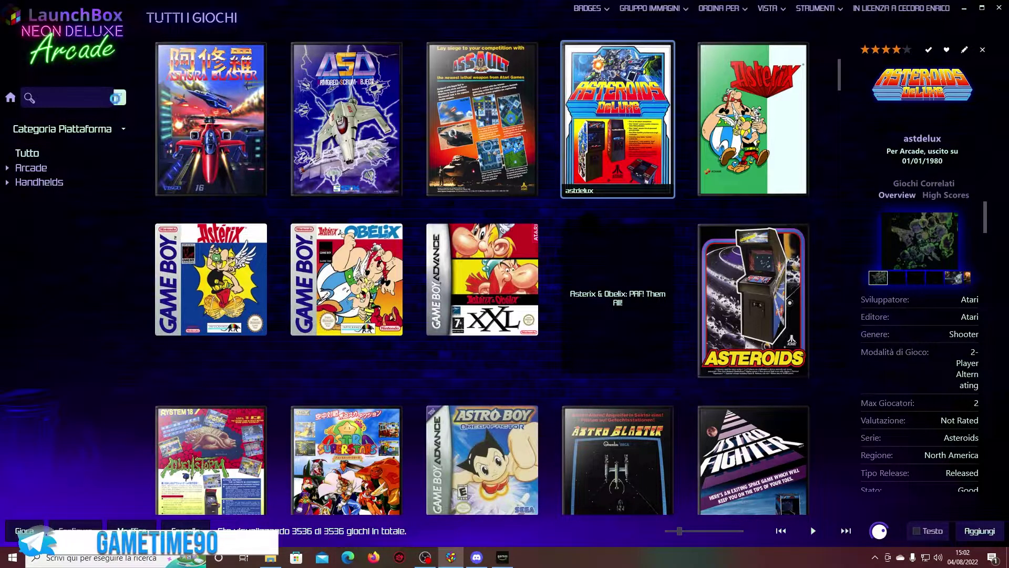
left_click(117, 98)
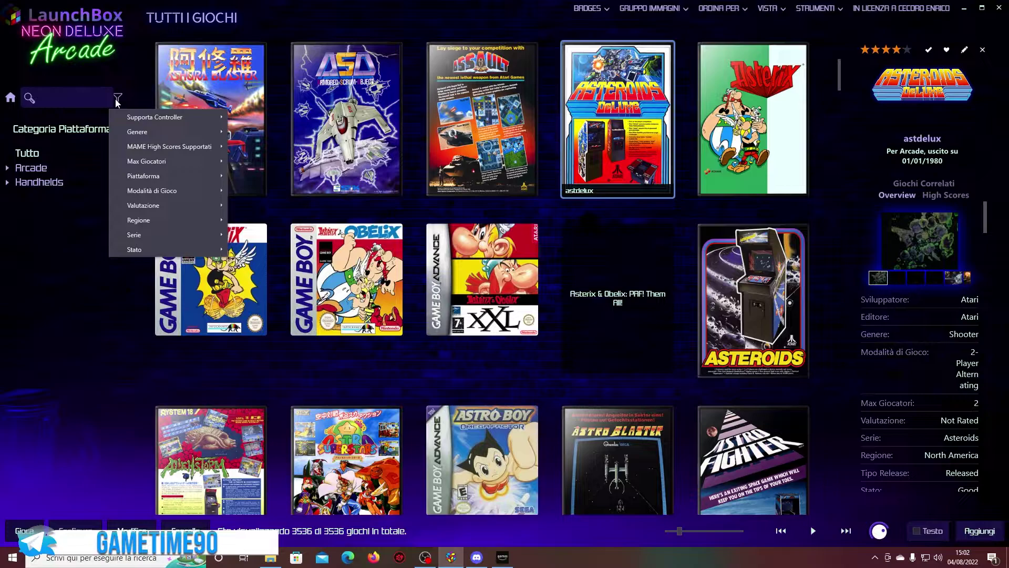
left_click(50, 105)
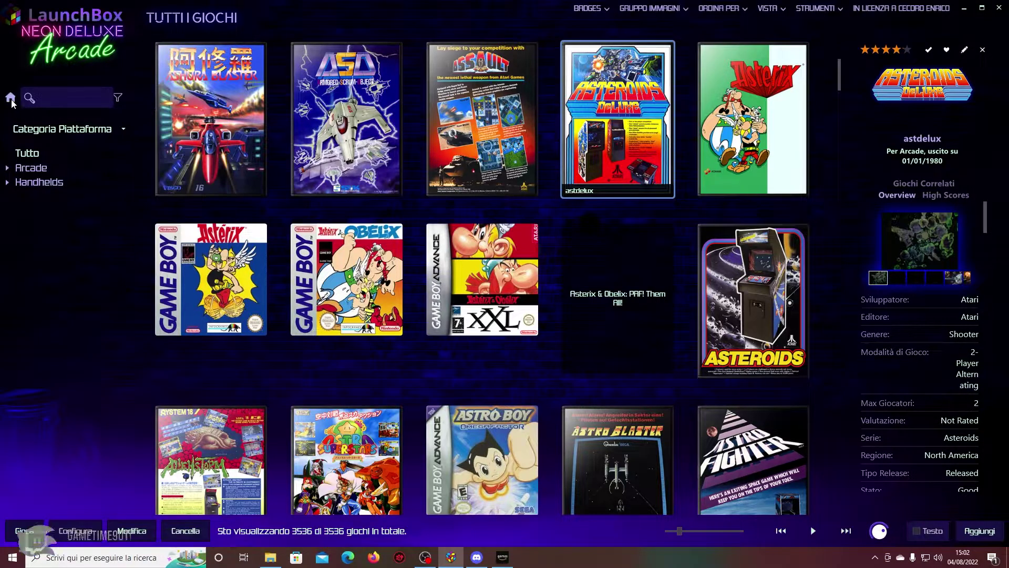
left_click(11, 96)
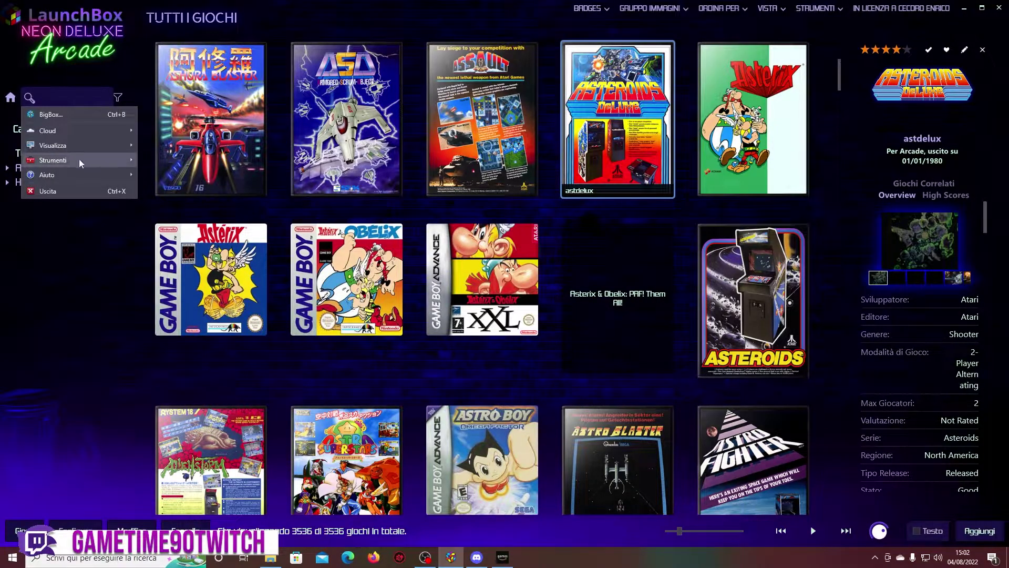
mouse_move(79, 159)
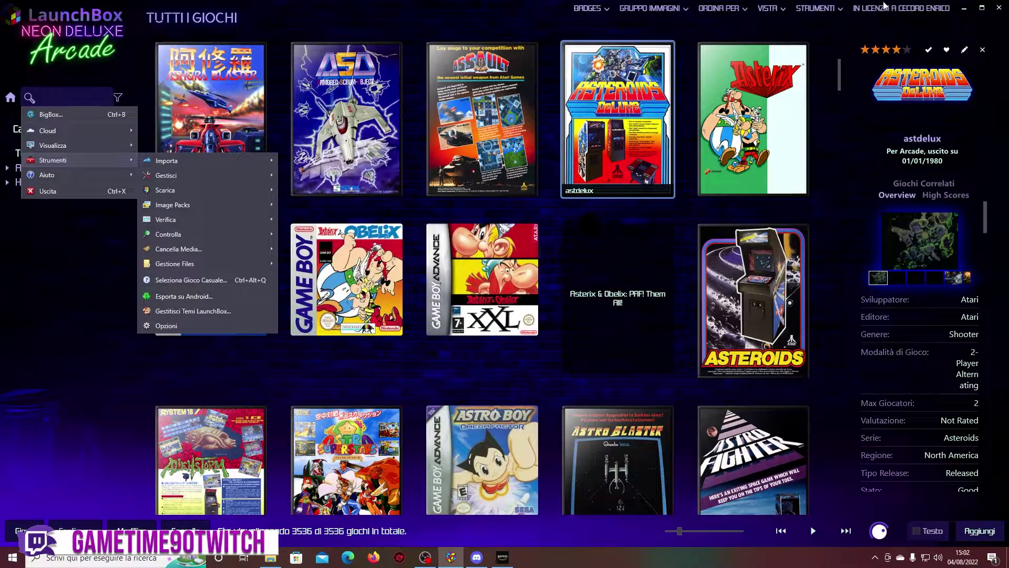
Start importing the Amazon Games library and name the target platform Amazon Games
left_click(823, 13)
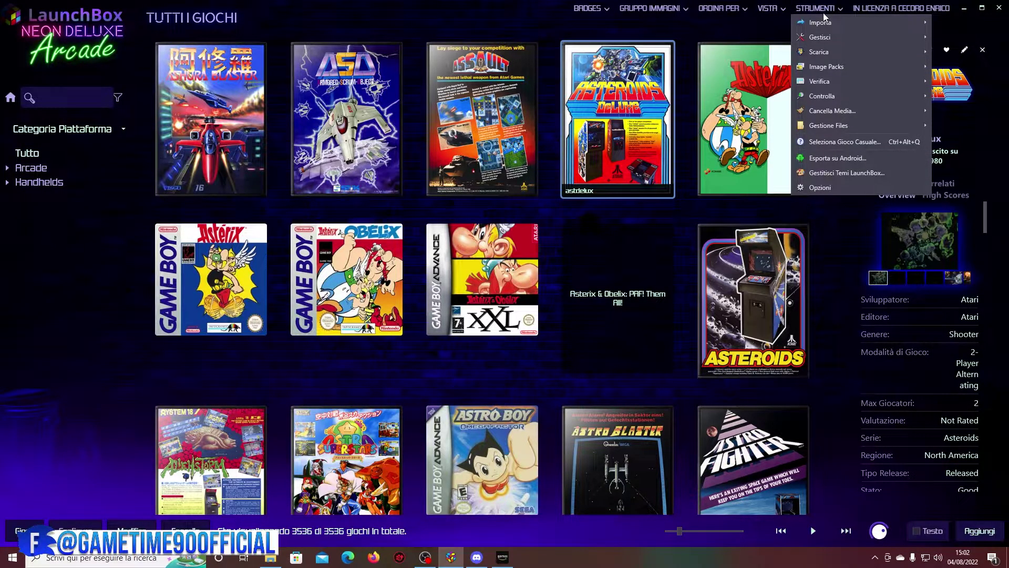
mouse_move(834, 21)
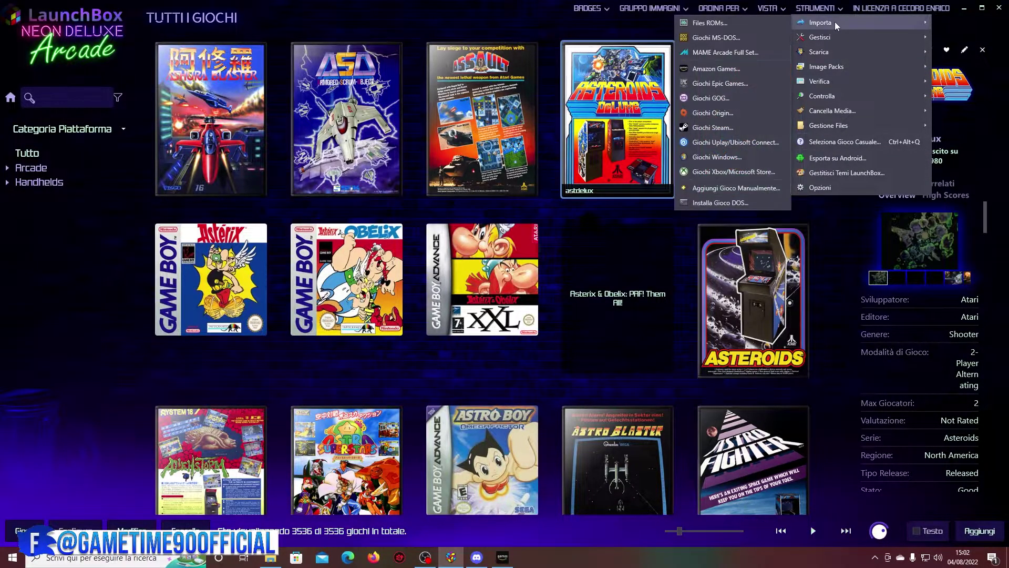
left_click(734, 68)
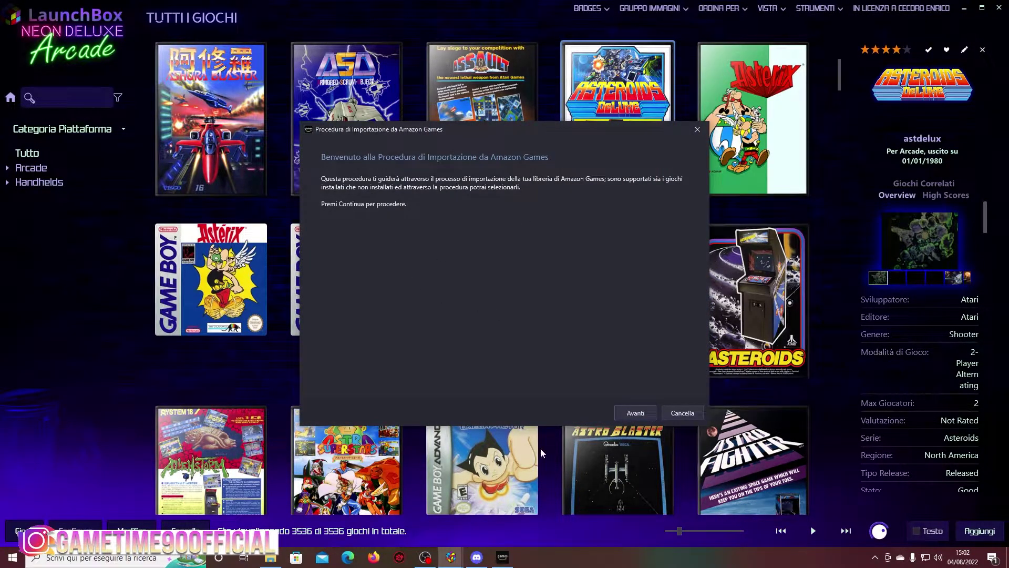
left_click(625, 414)
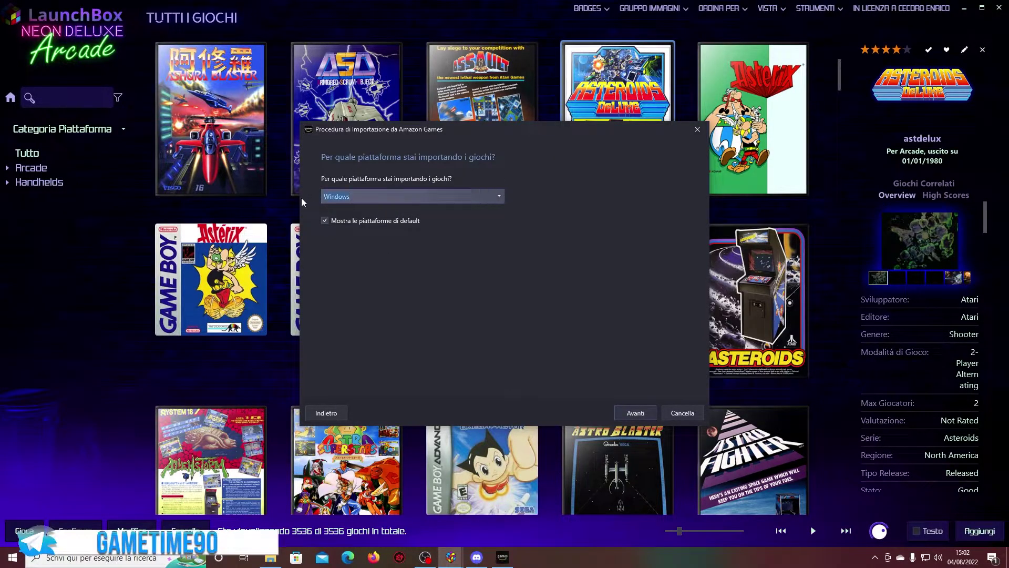
type("Ama")
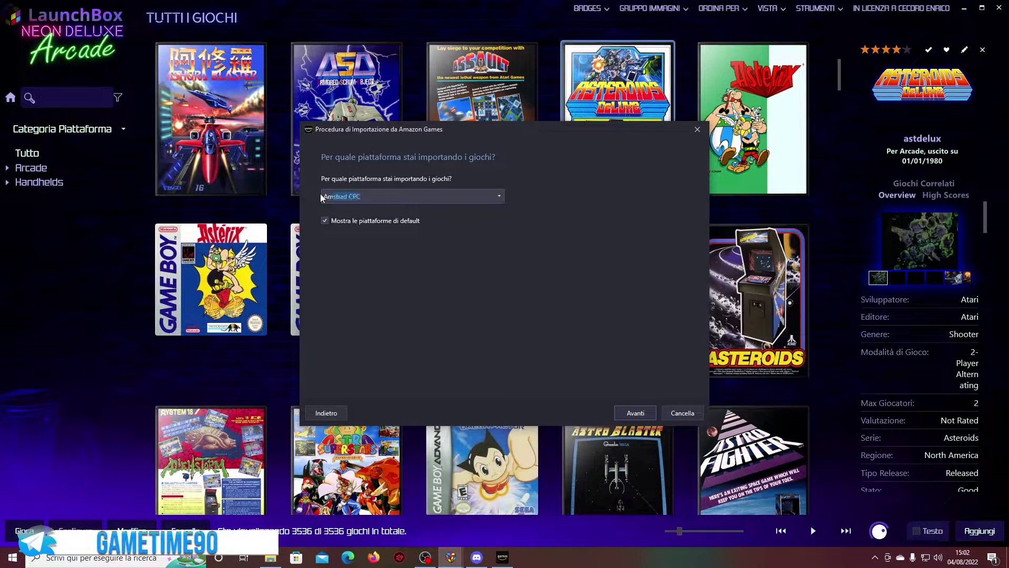
type("zon Games")
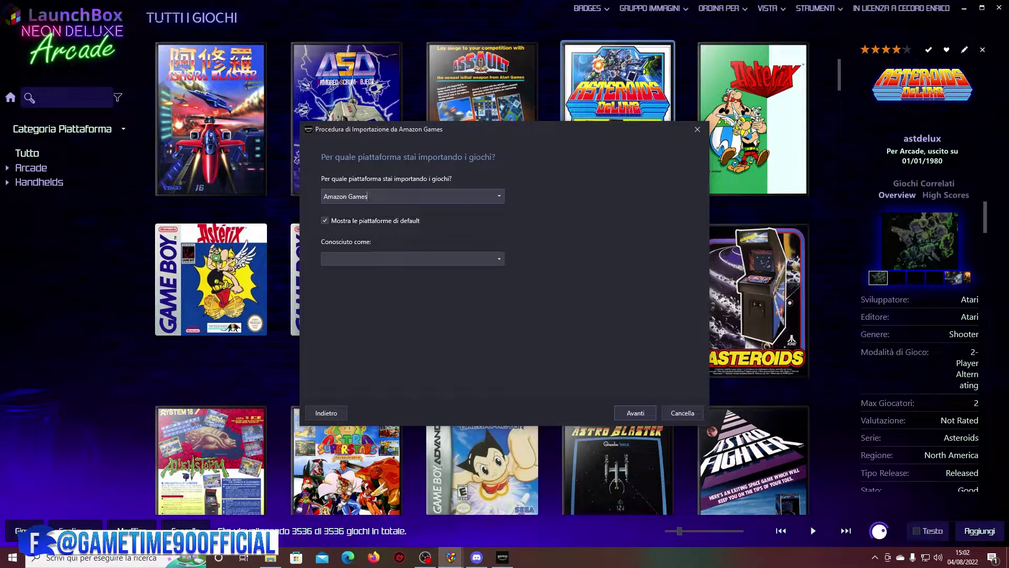
Set the platform's "Conosciuto come" value to Windows in the import wizard
key("alt+Tab")
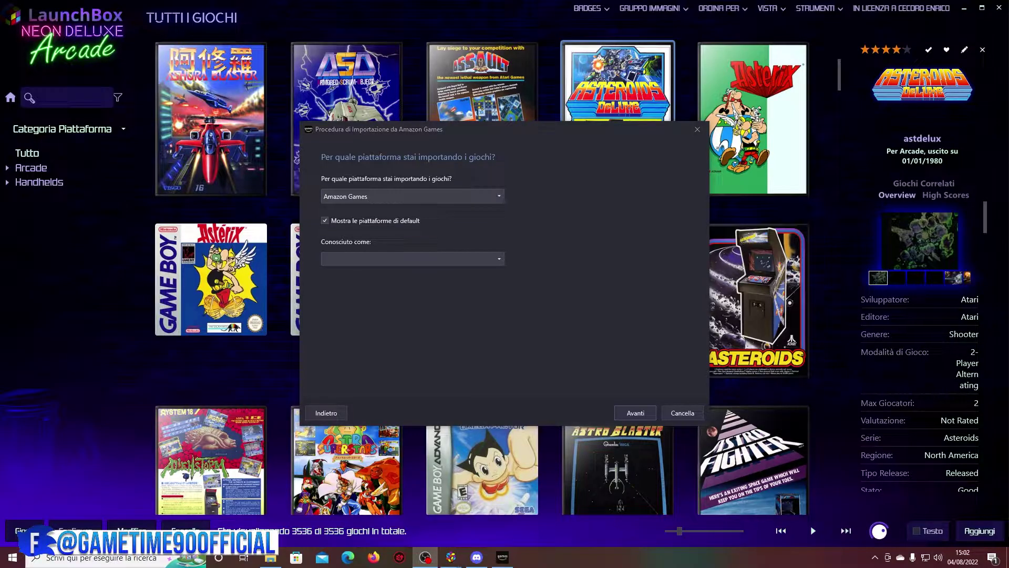
left_click(436, 257)
scroll(410, 349, "down", 20)
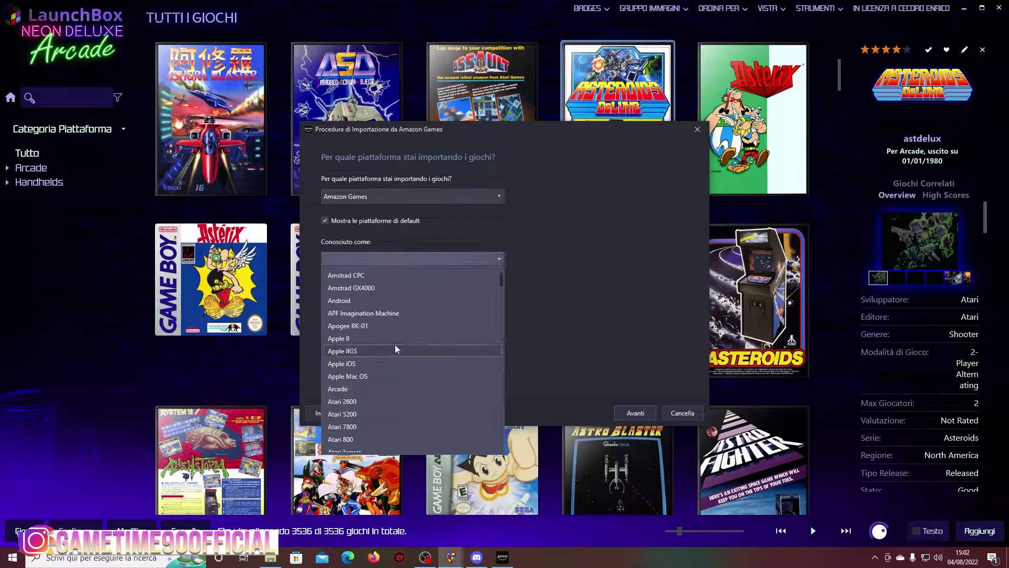
scroll(411, 349, "down", 20)
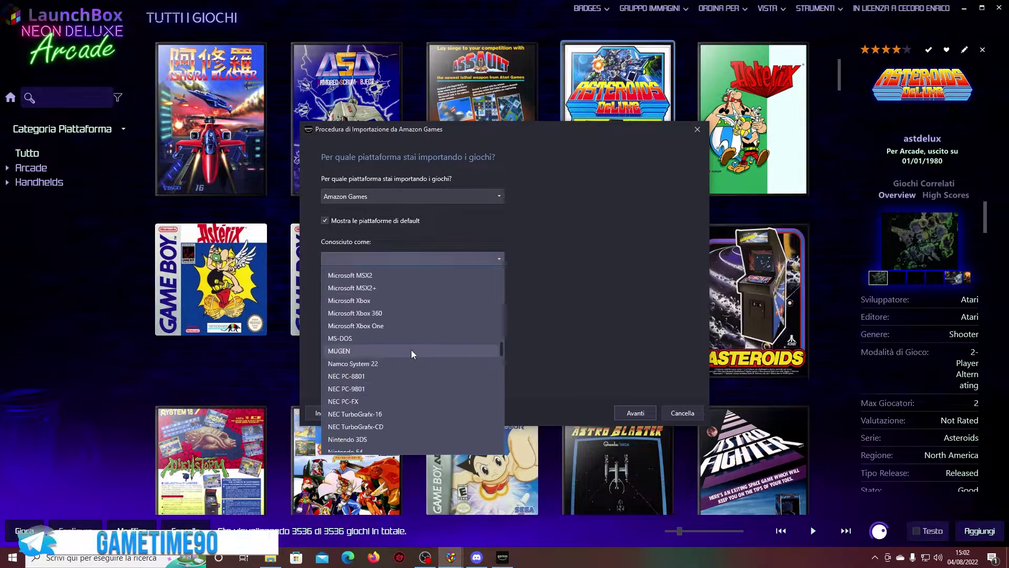
scroll(415, 391, "down", 15)
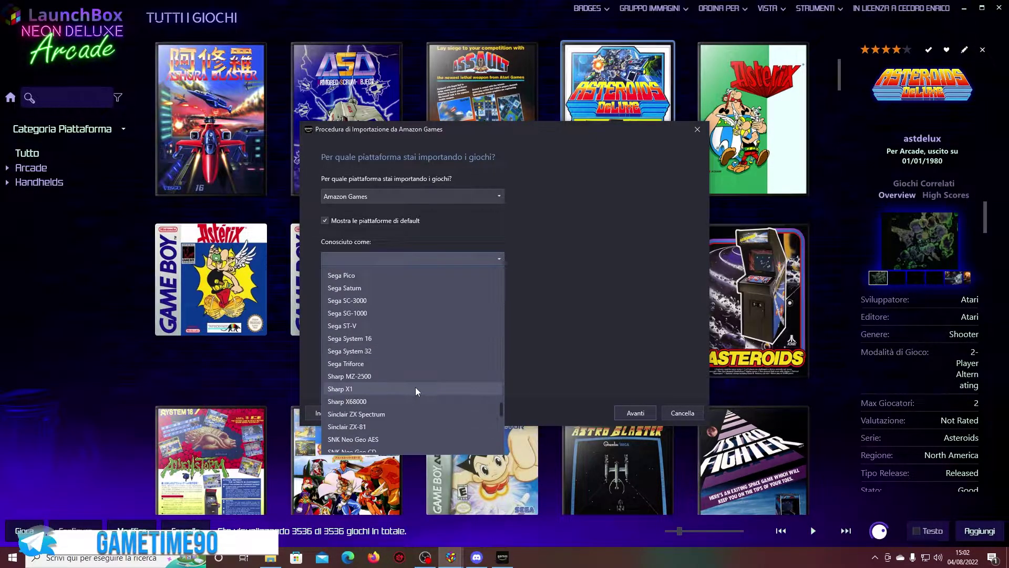
scroll(408, 370, "down", 1)
left_click(419, 419)
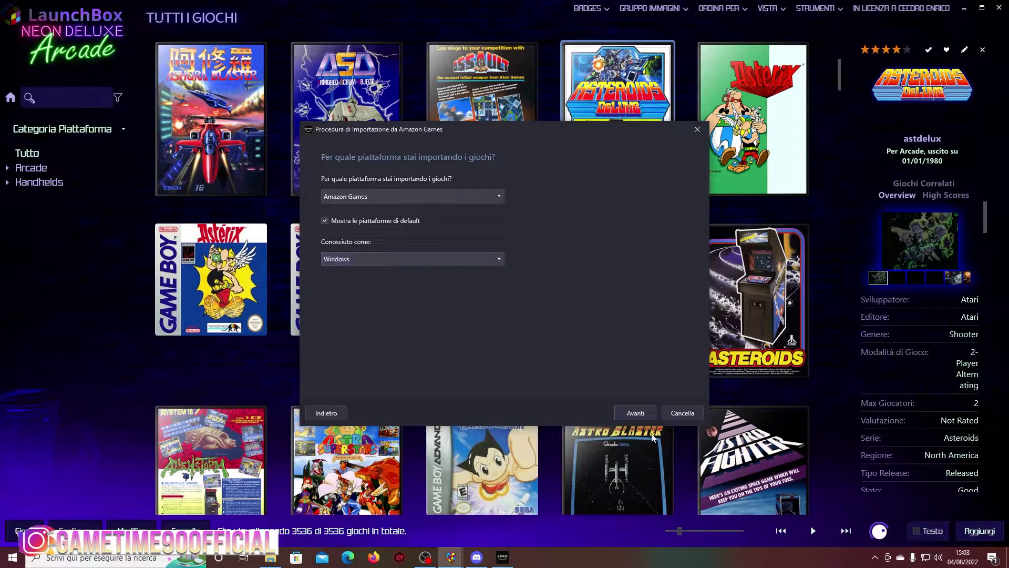
Accept the default metadata, image and EmuMovies media downloads and continue to the game list without forcing duplicate imports
left_click(641, 416)
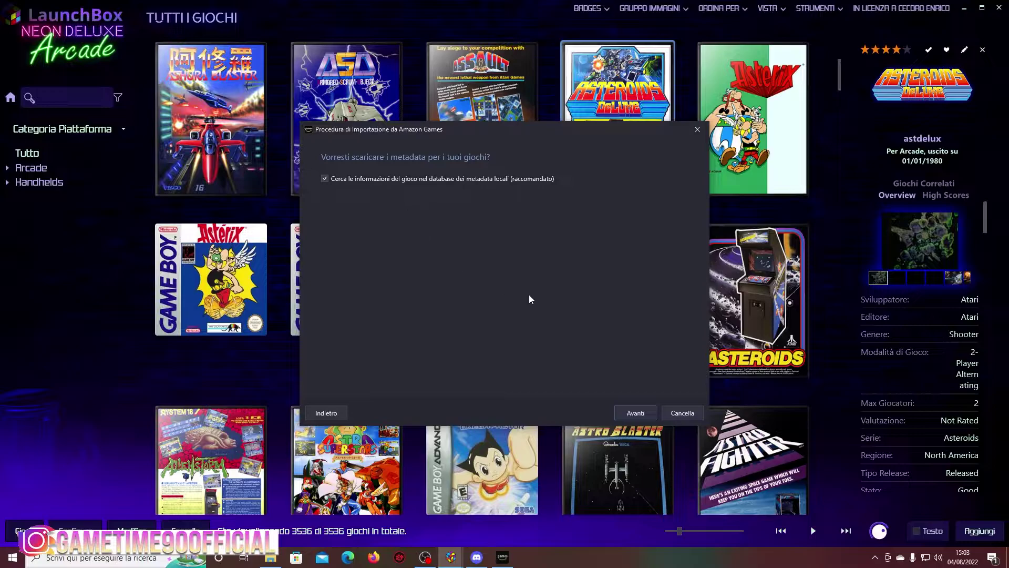
left_click(635, 412)
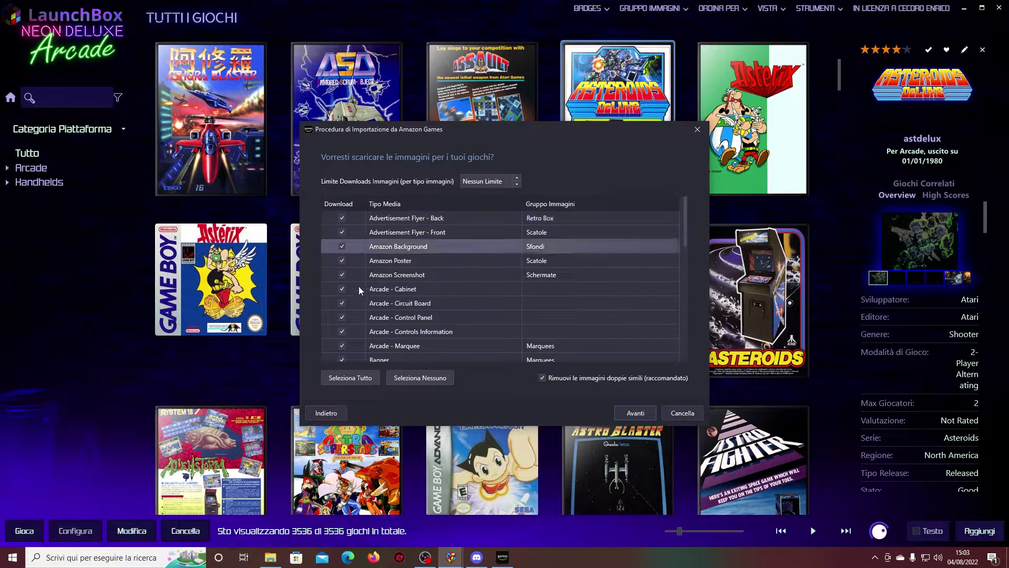
left_click(636, 412)
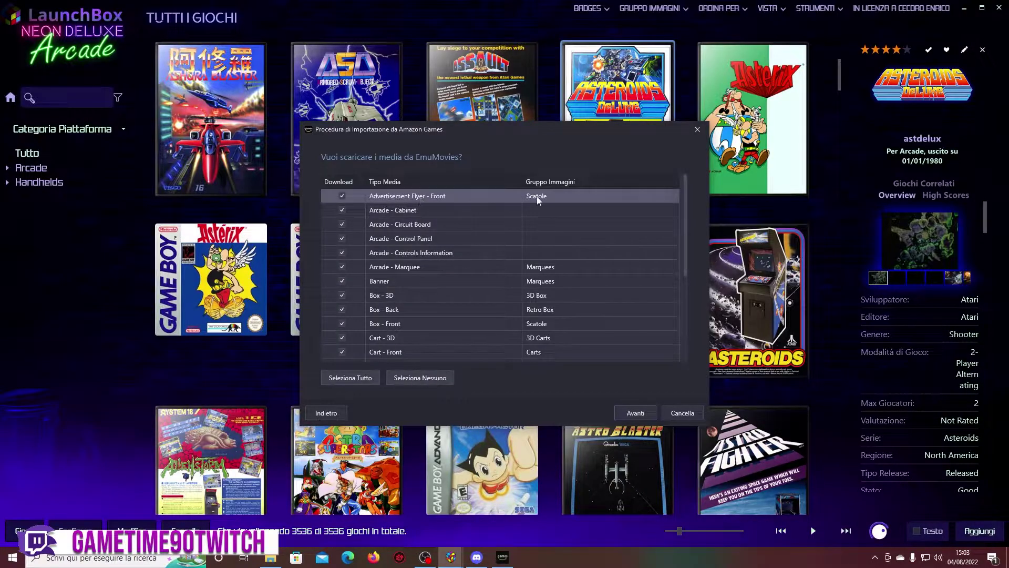
left_click(646, 416)
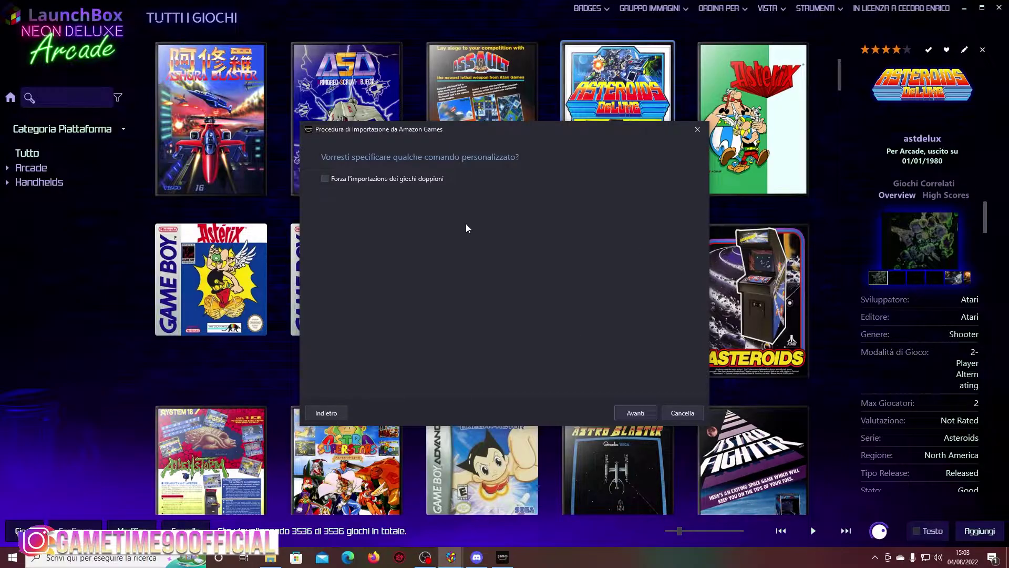
left_click(638, 414)
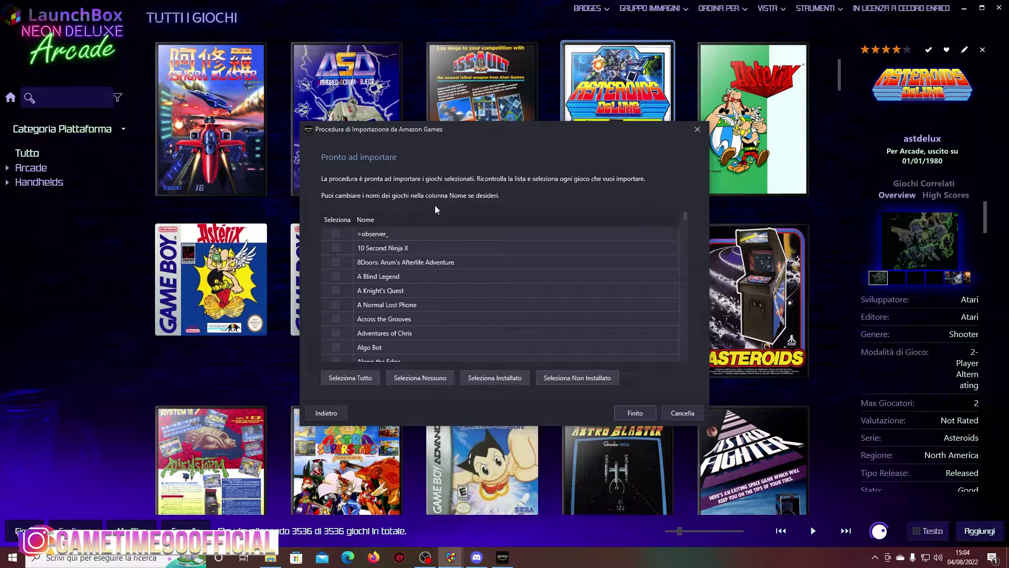
right_click(415, 242)
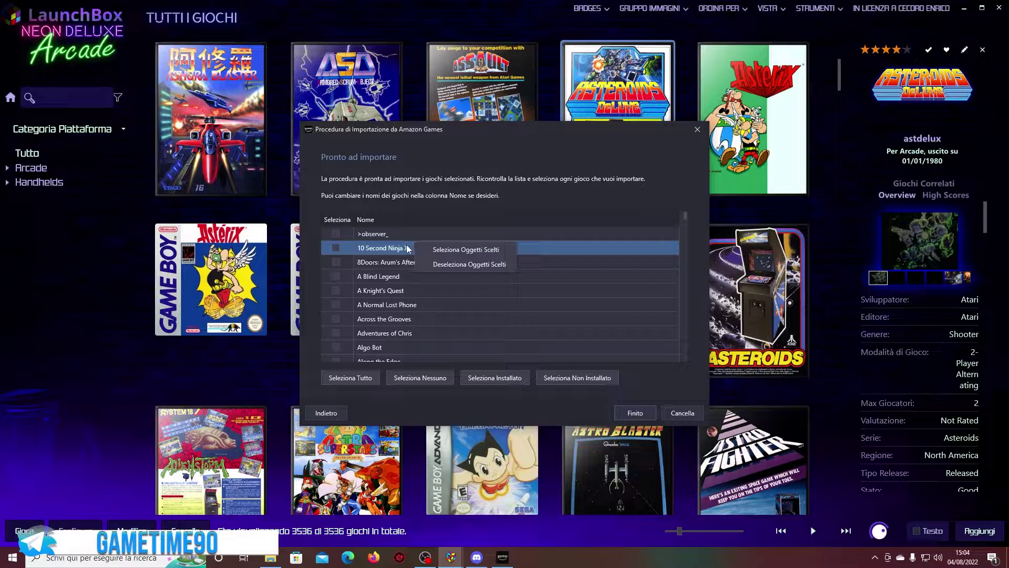
left_click(405, 245)
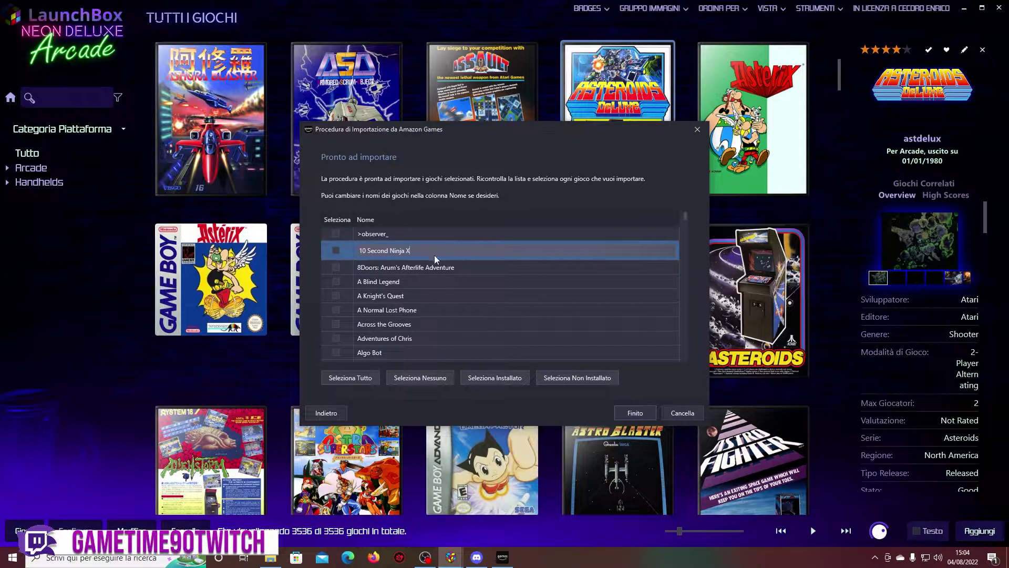
left_click(433, 265)
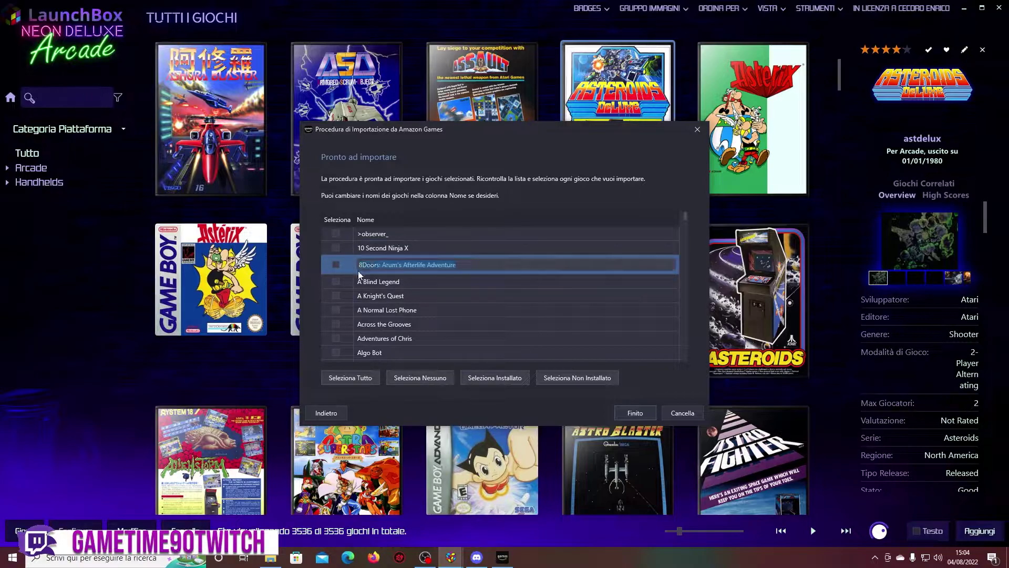
left_click(423, 289)
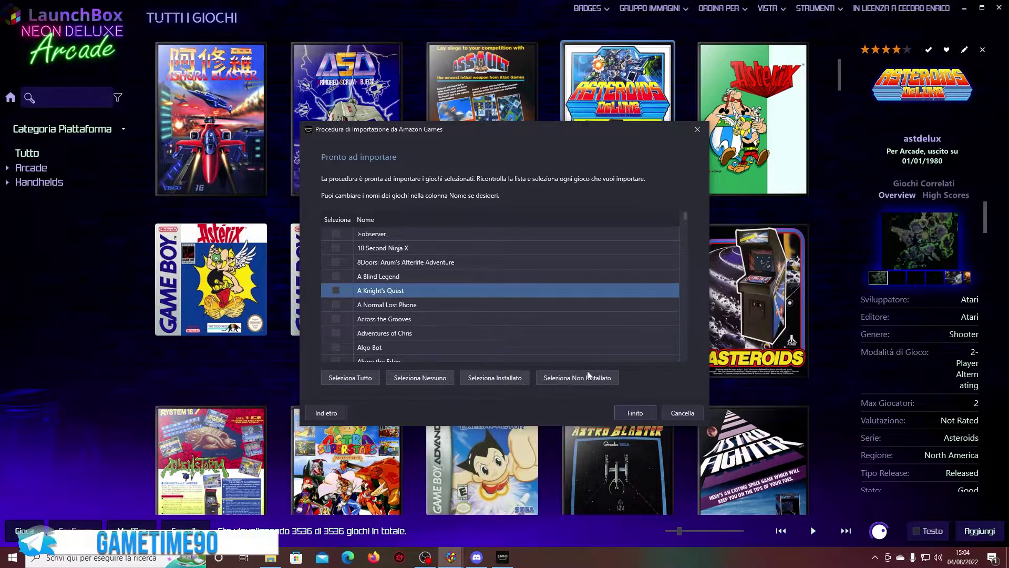
Select all the listed Amazon games and finish the import
left_click(332, 377)
left_click(635, 412)
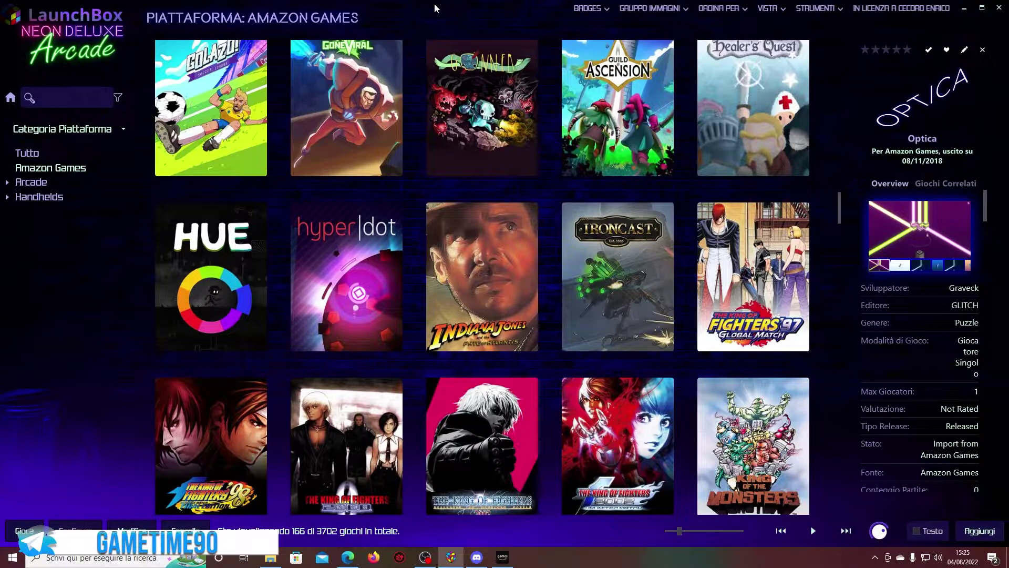
Check the installed games in the Amazon Games app, and launch Golazo! Soccer League from the LaunchBox library
left_click(502, 557)
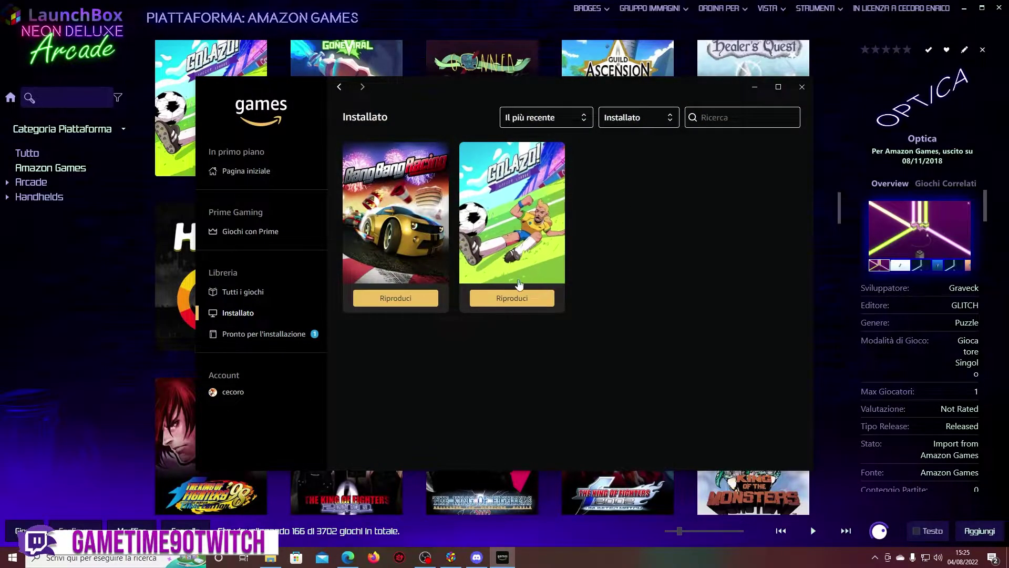
left_click(755, 90)
scroll(319, 354, "up", 1)
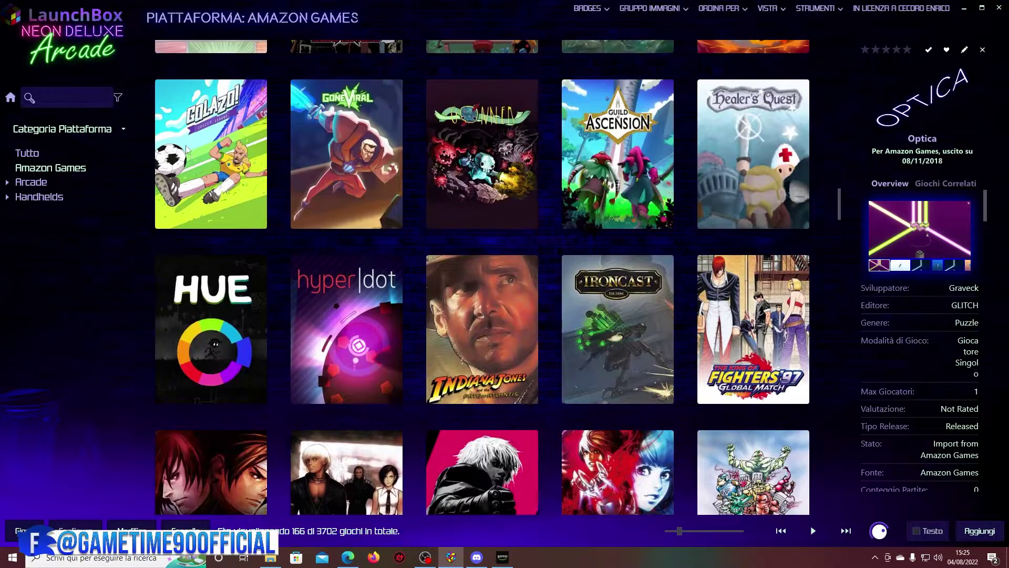
right_click(213, 155)
key("Escape")
double_click(214, 156)
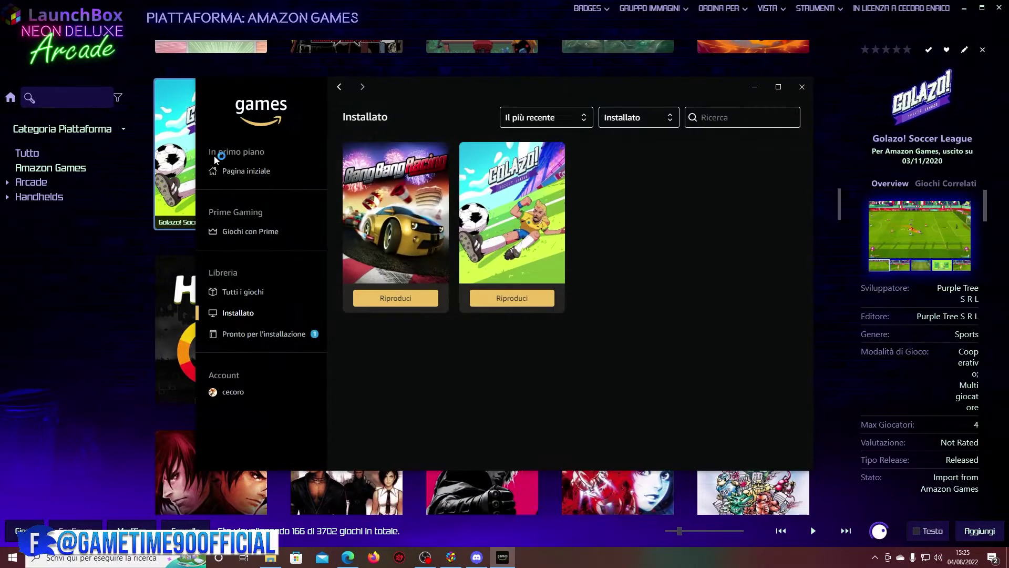
left_click(518, 301)
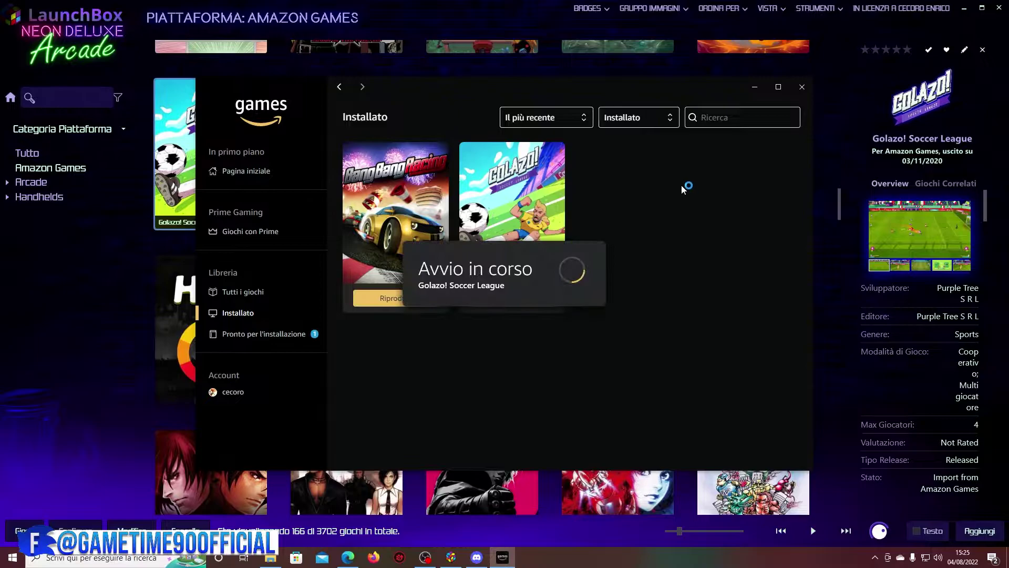
left_click(751, 89)
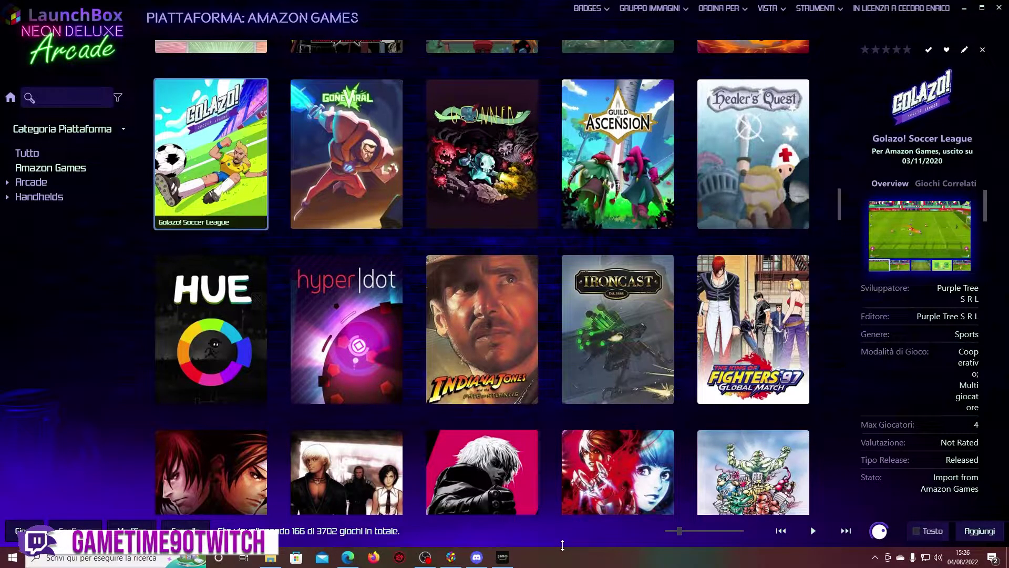
Start the Epic Games import and name the target platform Epic Games
left_click(838, 12)
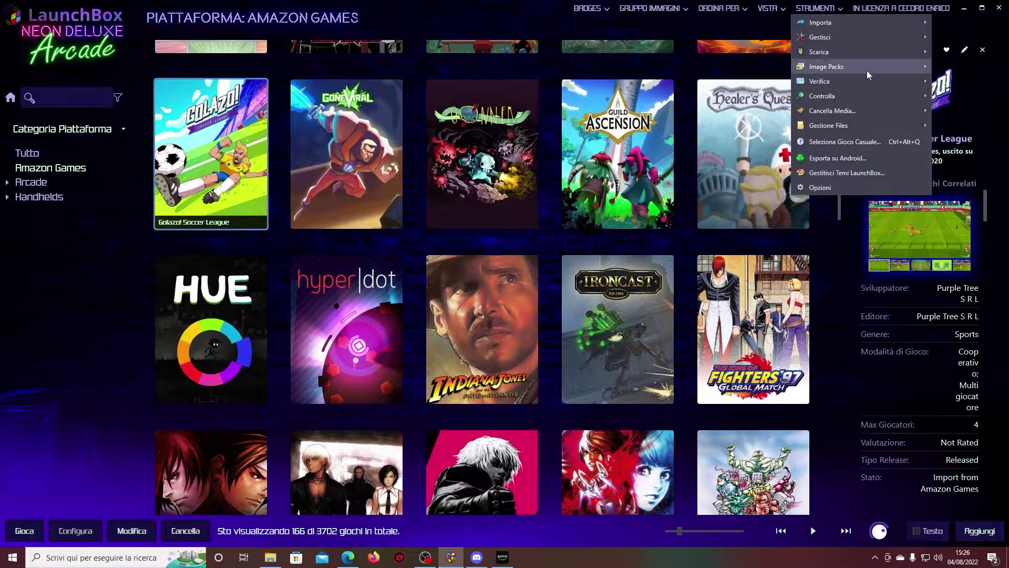
mouse_move(864, 40)
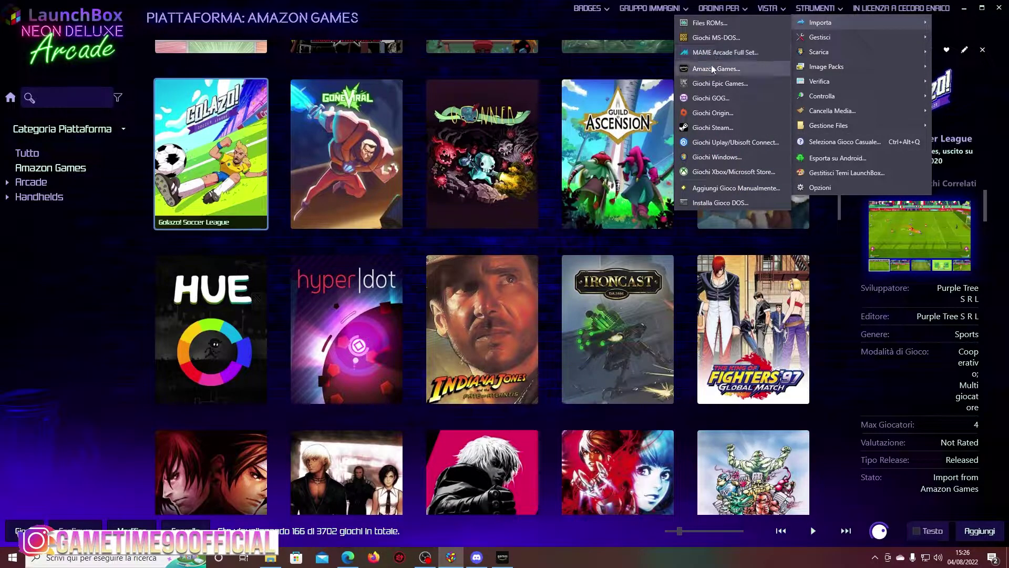
left_click(758, 82)
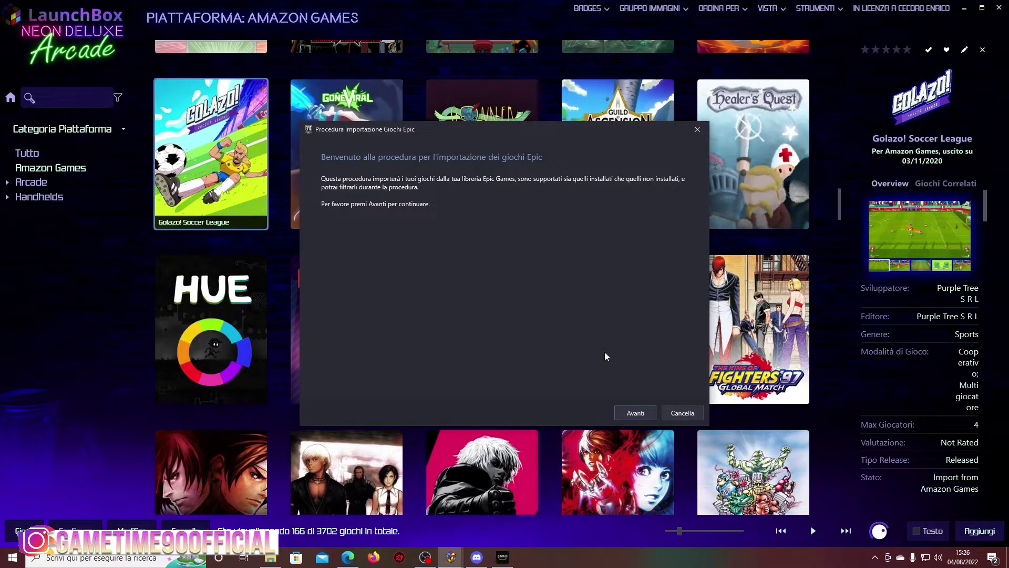
left_click(624, 419)
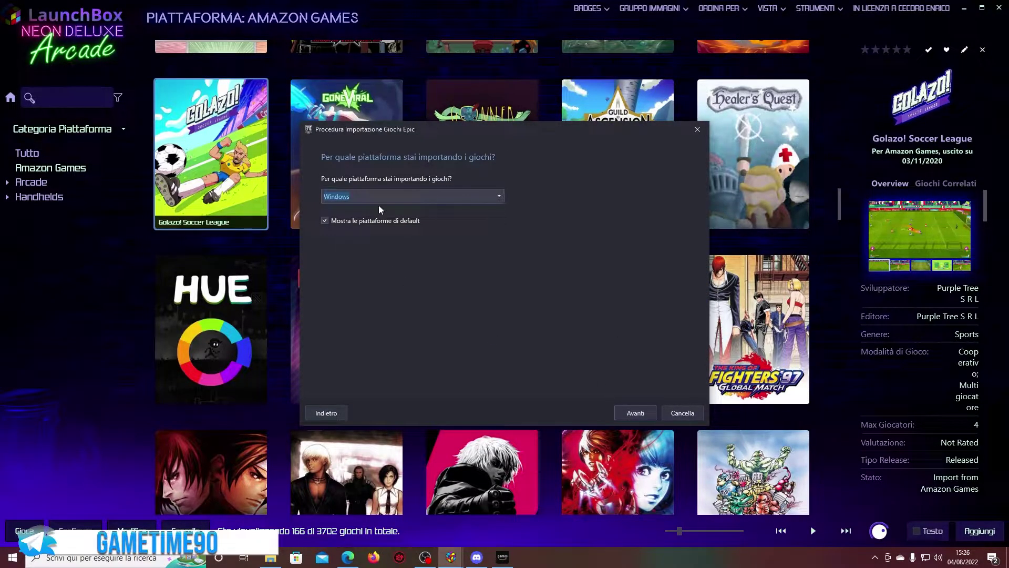
type("Epic Games")
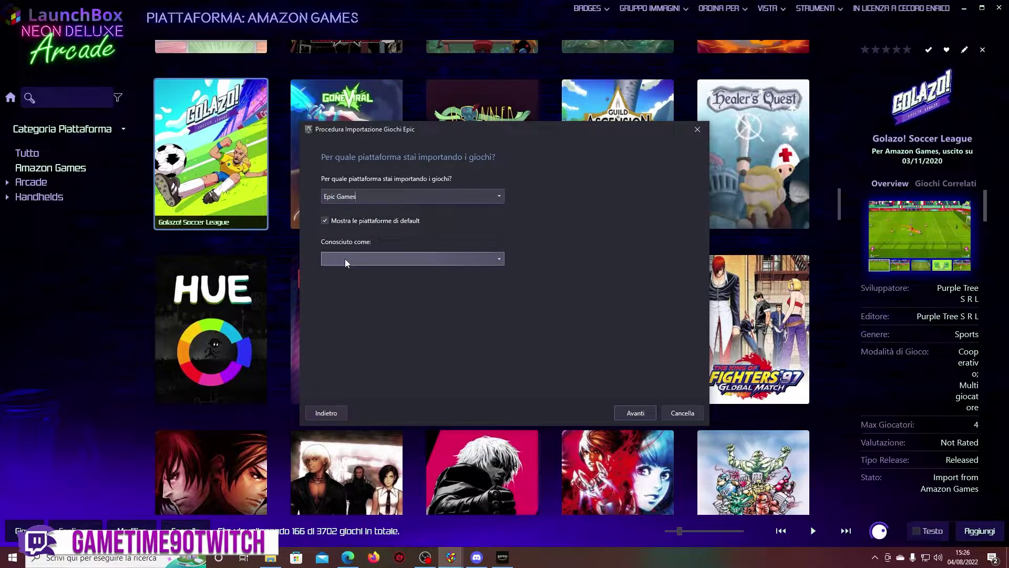
Set the Epic Games platform's "Conosciuto come" value to Windows and continue to the metadata options
left_click(353, 261)
scroll(390, 337, "down", 20)
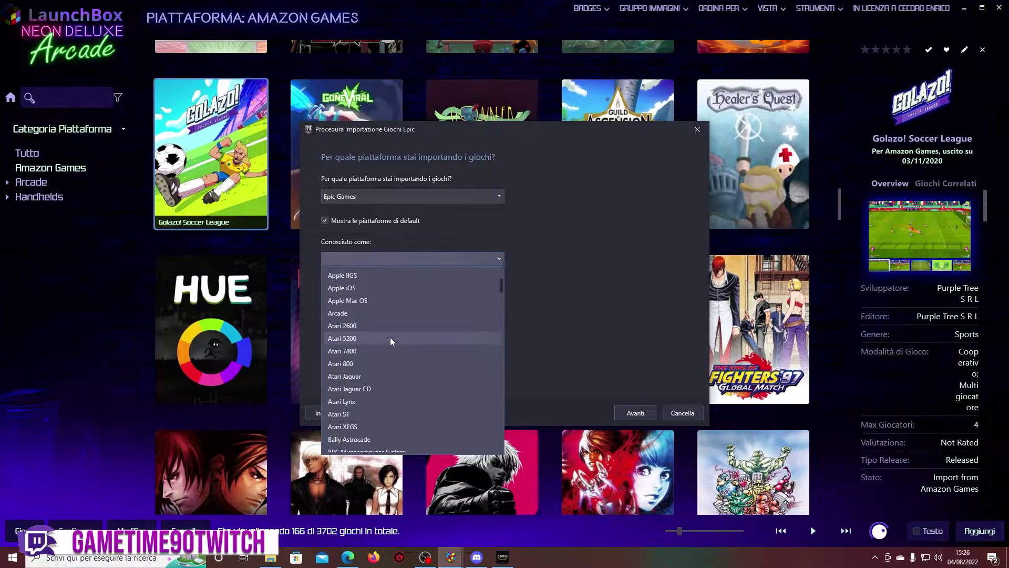
scroll(389, 337, "down", 20)
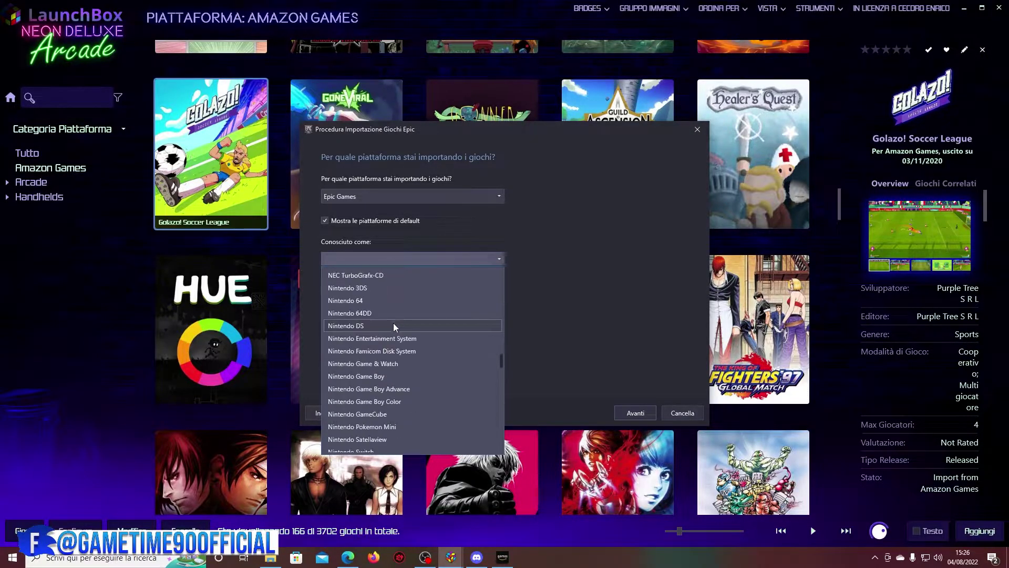
scroll(407, 400, "down", 20)
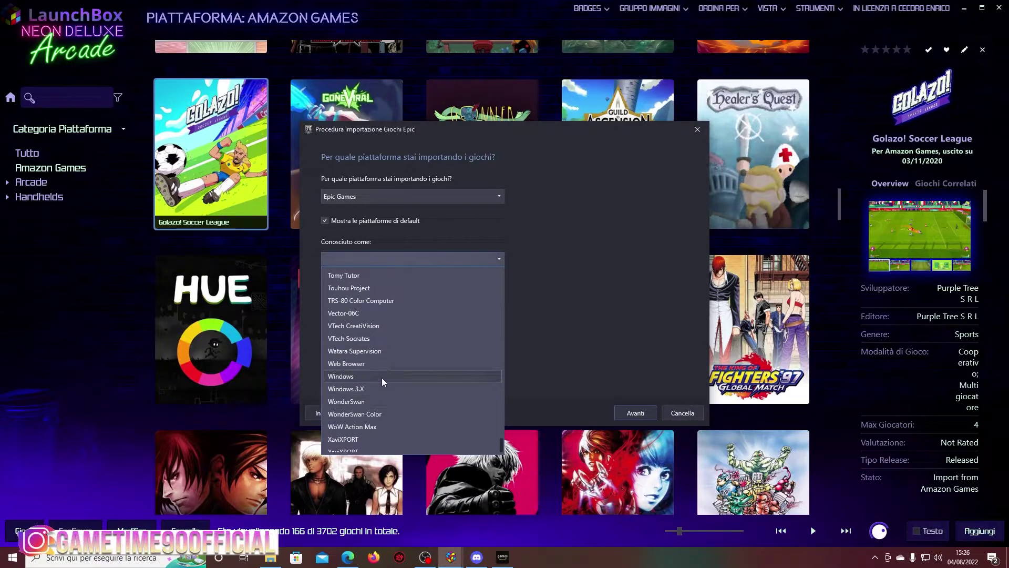
left_click(382, 377)
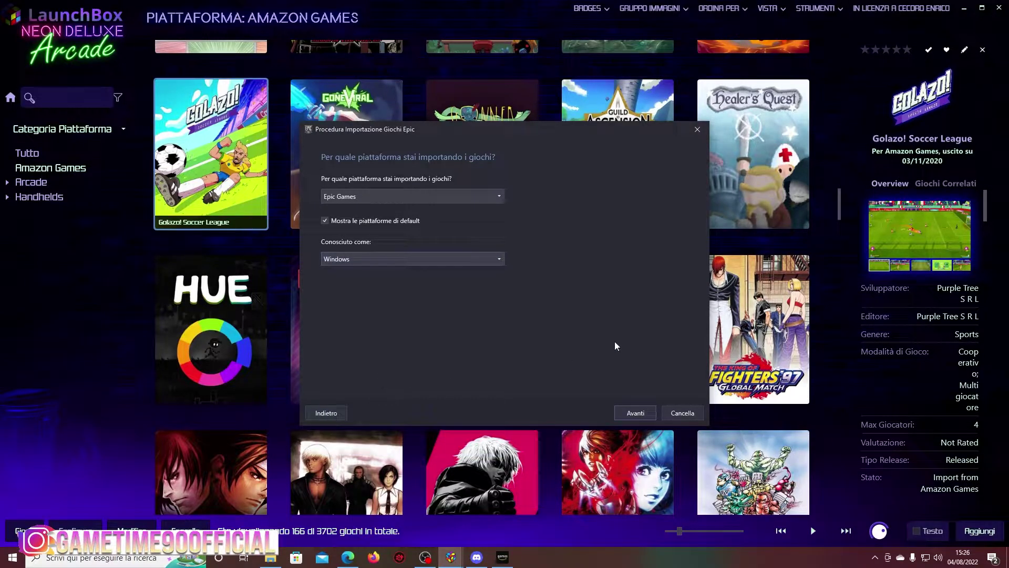
left_click(639, 416)
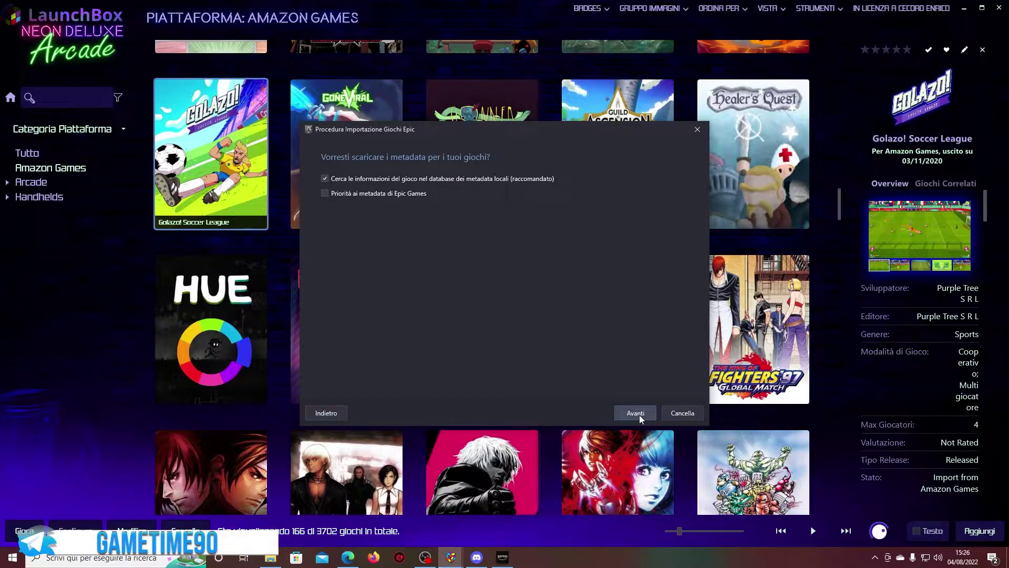
Give priority to Epic Games metadata, and accept the default media downloads and custom options without forcing duplicate imports
left_click(402, 194)
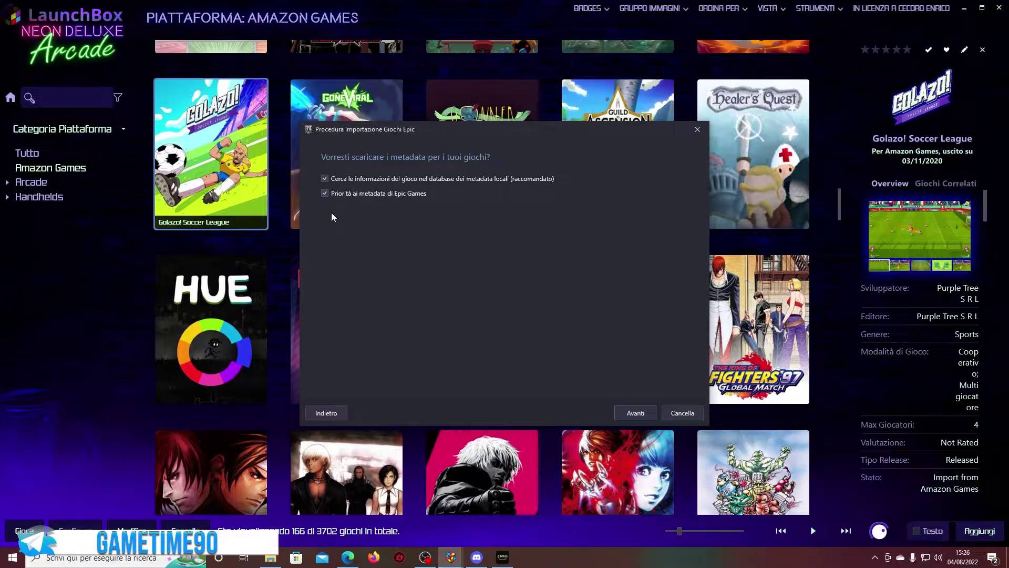
left_click(638, 414)
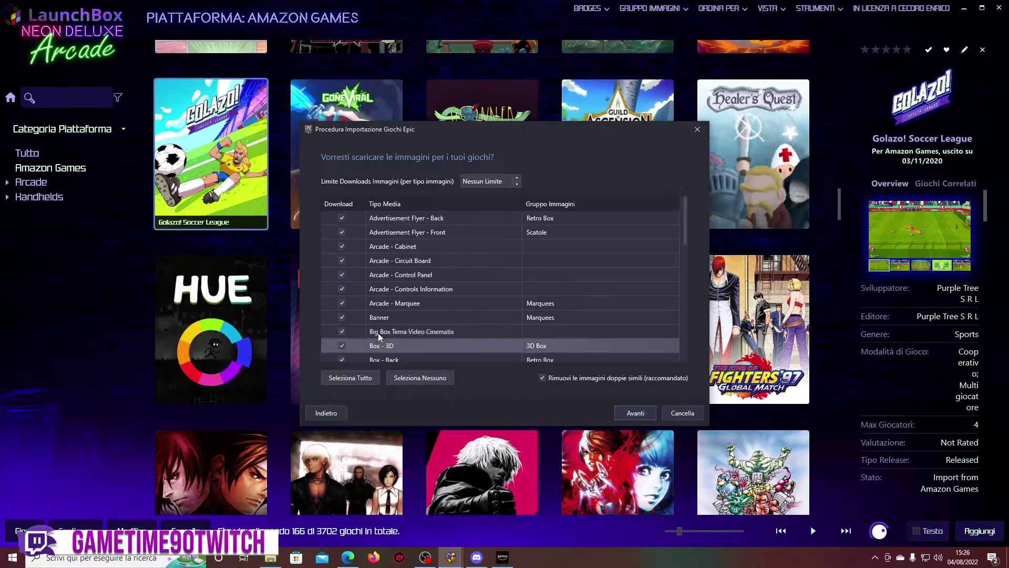
left_click(626, 417)
left_click(634, 413)
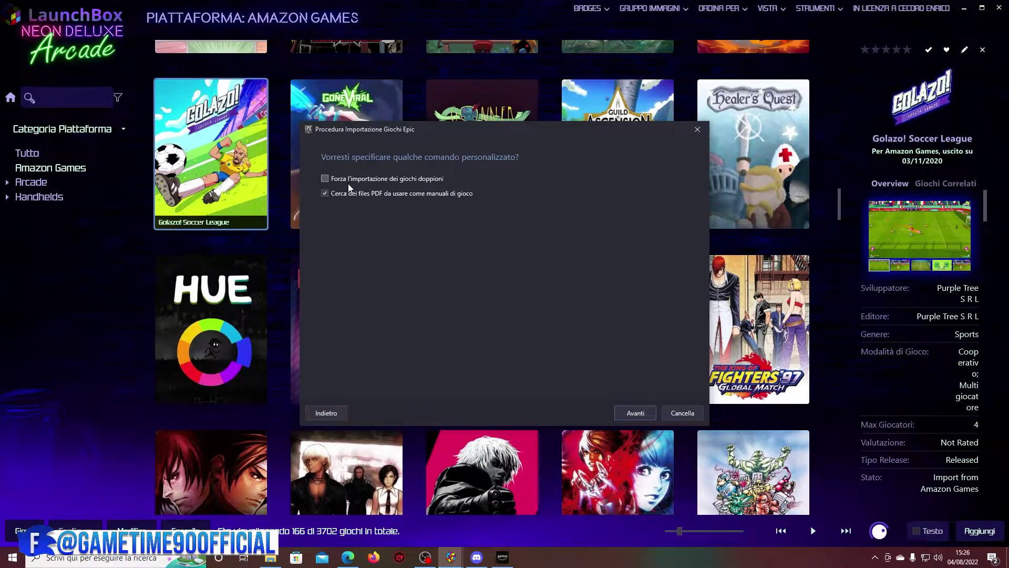
left_click(624, 412)
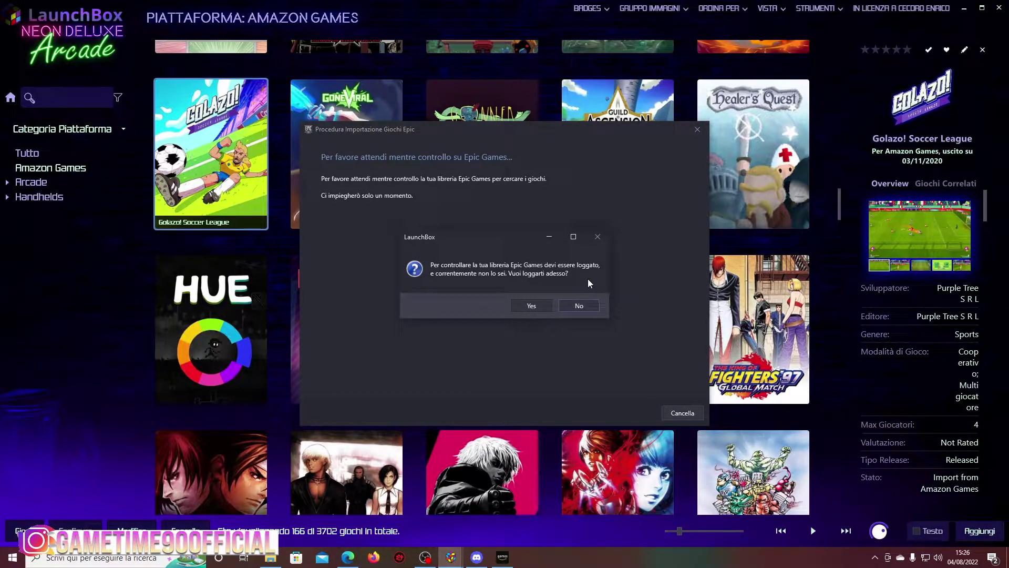
Agree to log in to Epic Games, and sign in with the Google account using two-step verification by phone prompt
left_click_drag(449, 264, 576, 272)
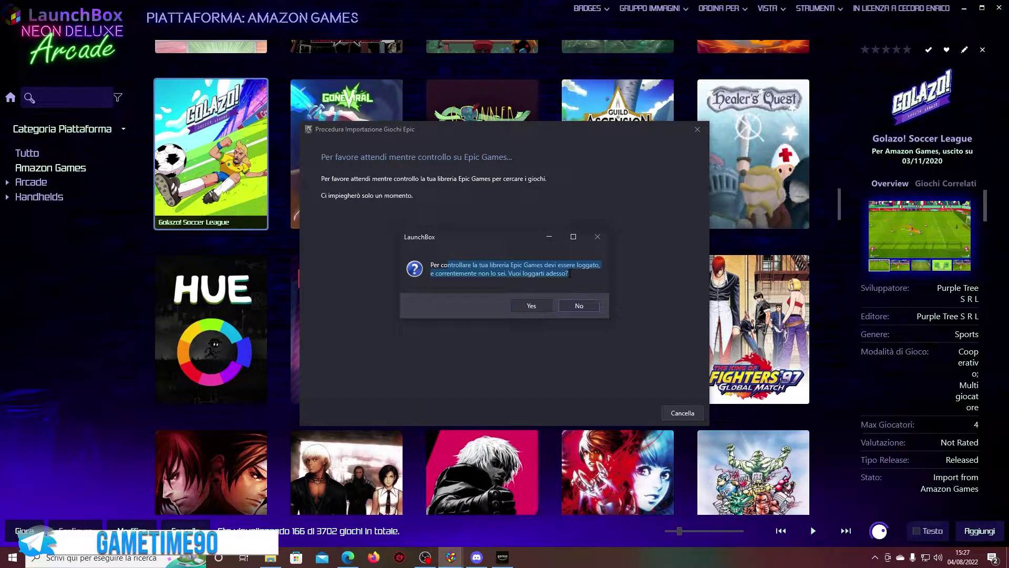
left_click(535, 306)
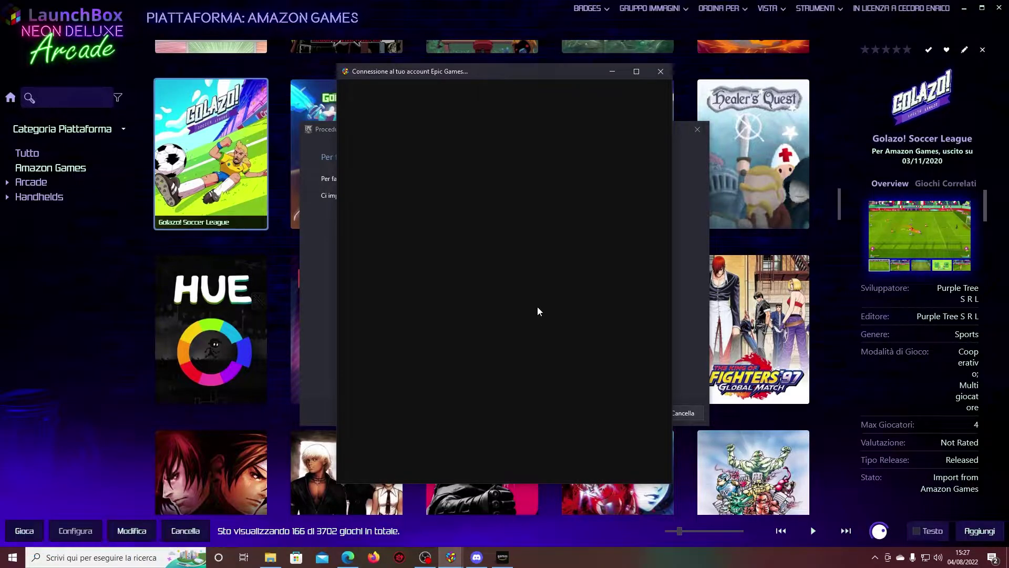
left_click(537, 313)
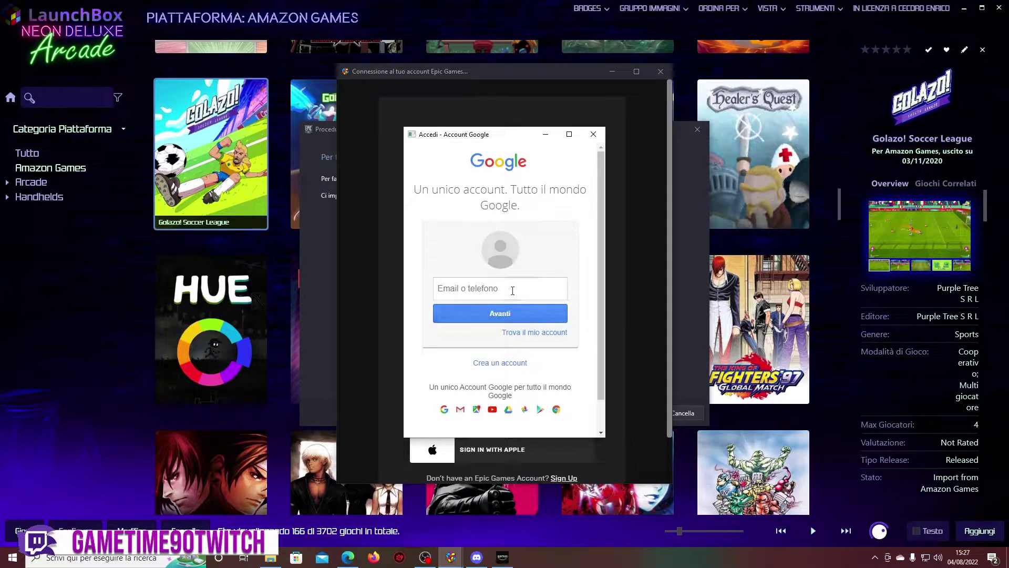
left_click(512, 290)
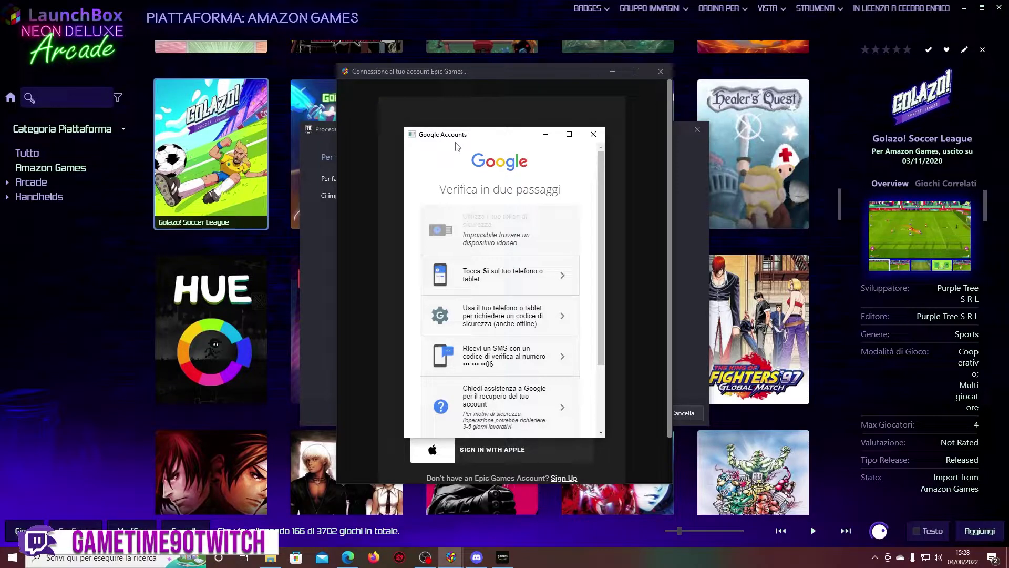
left_click(468, 279)
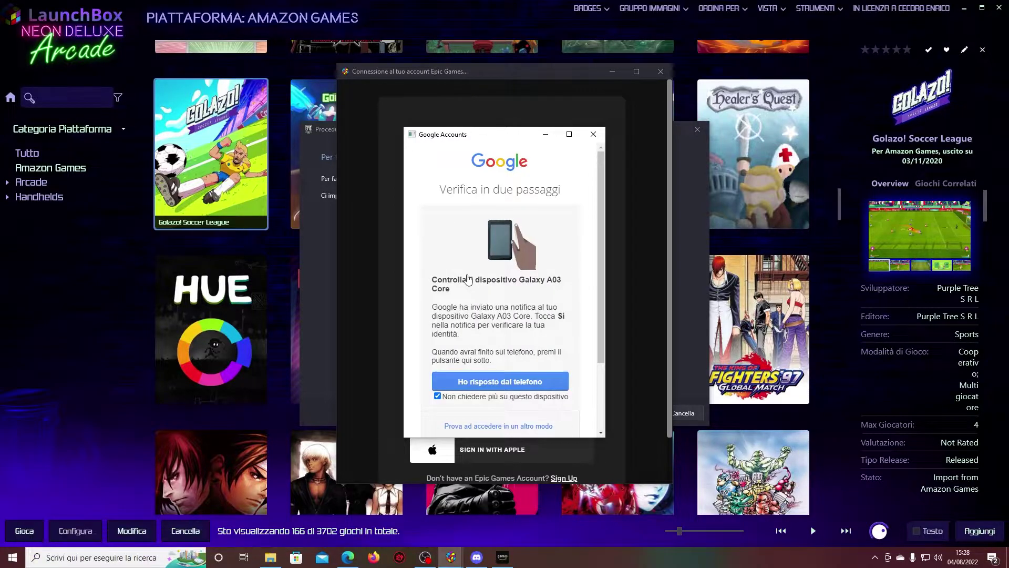
left_click(507, 382)
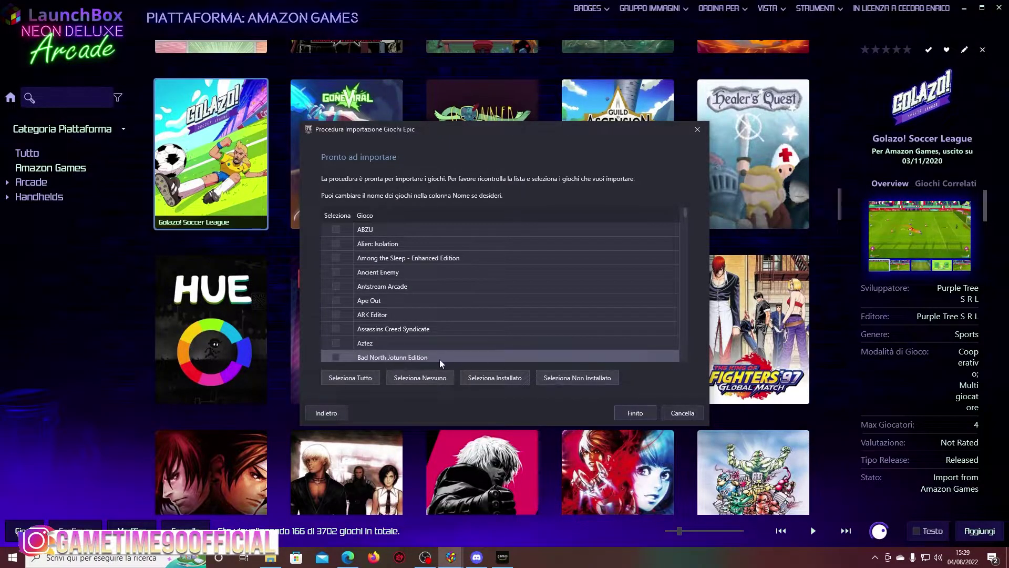
Select all the listed Epic games and finish the import
left_click(365, 379)
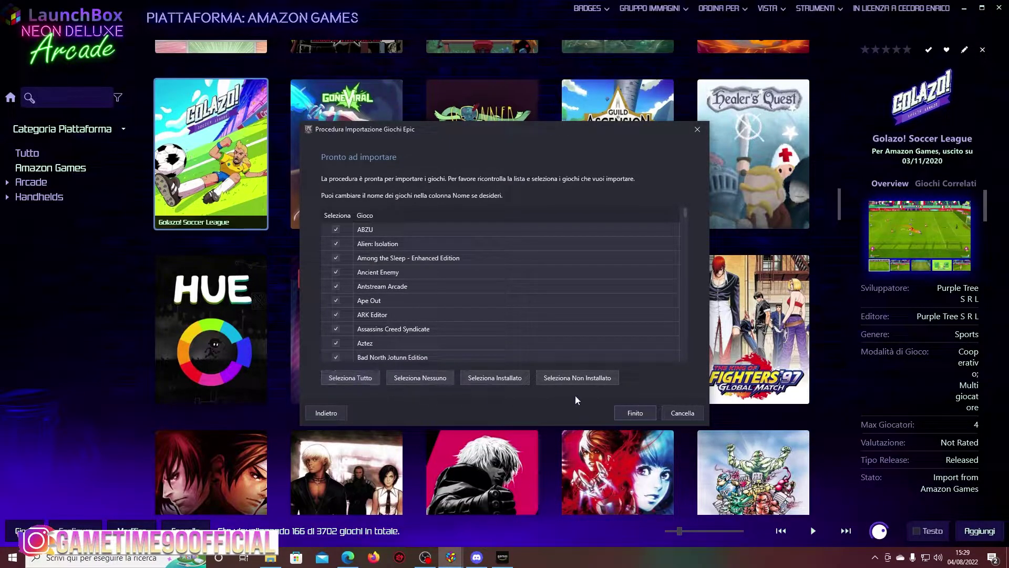
left_click(636, 413)
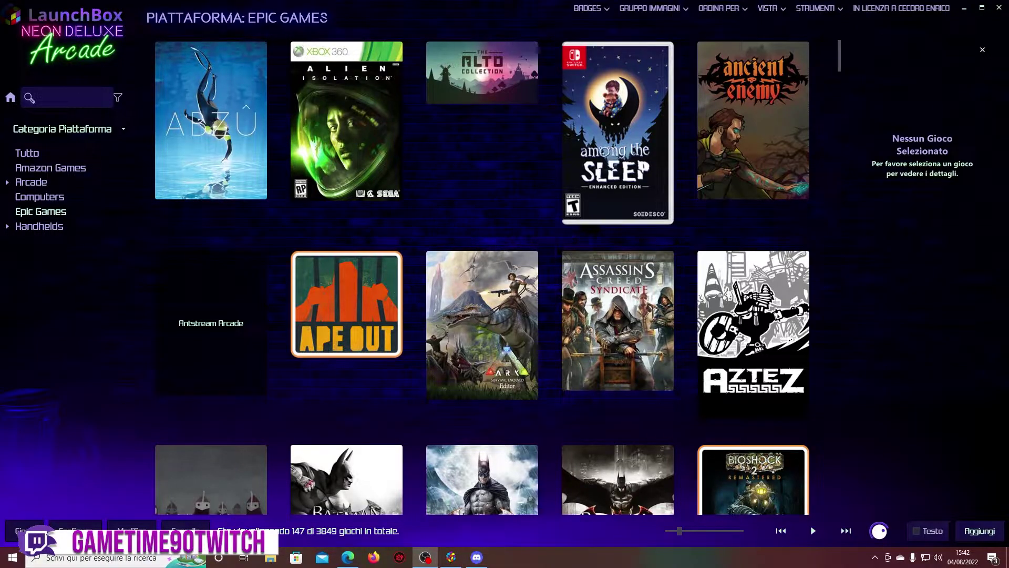
Search the Epic Games platform for "fall", select Fall Guys: Ultimate Knockout, and check the apps running in the system tray
left_click(63, 98)
type("fall")
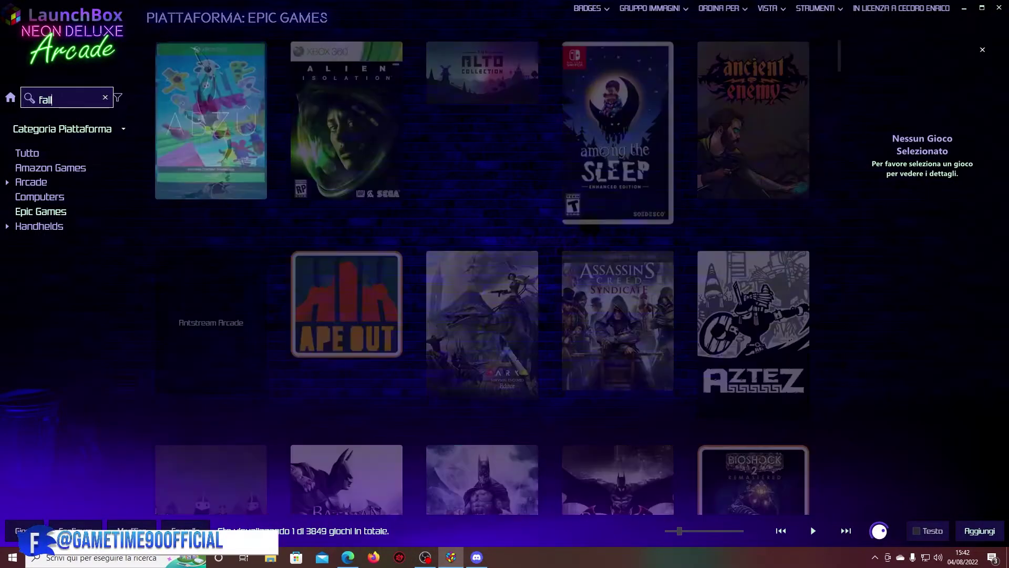
right_click(221, 138)
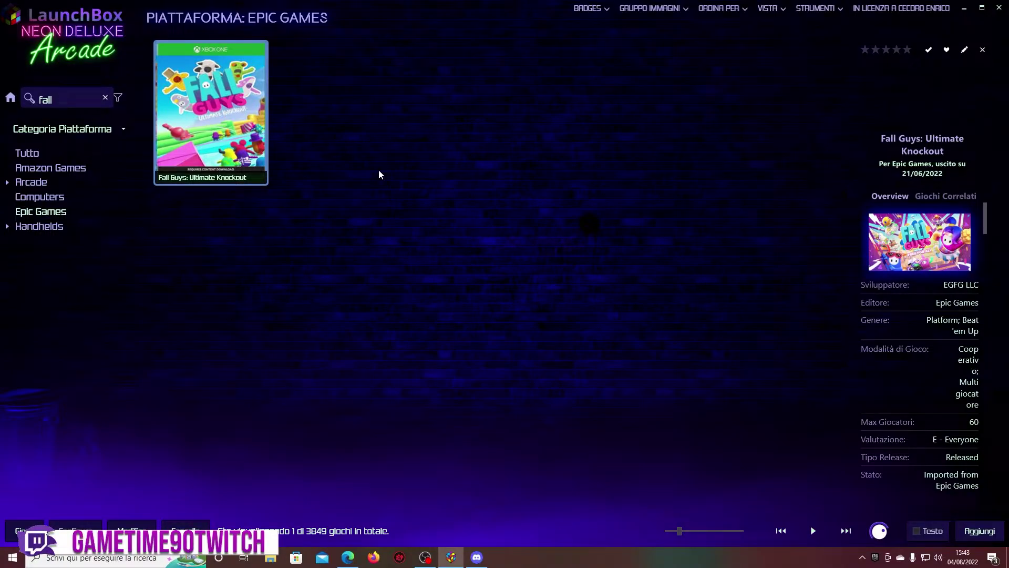
left_click(859, 563)
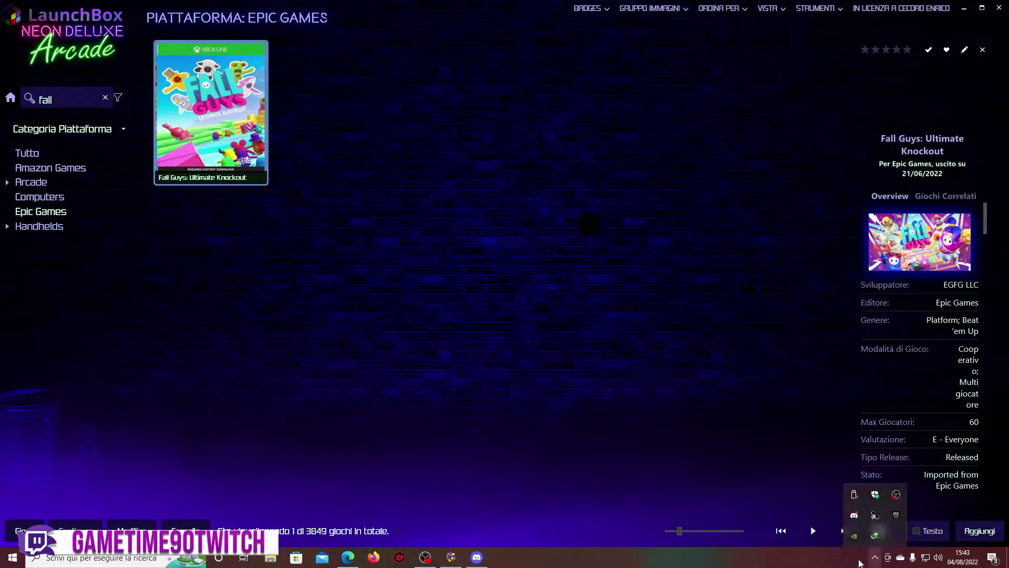
left_click(882, 518)
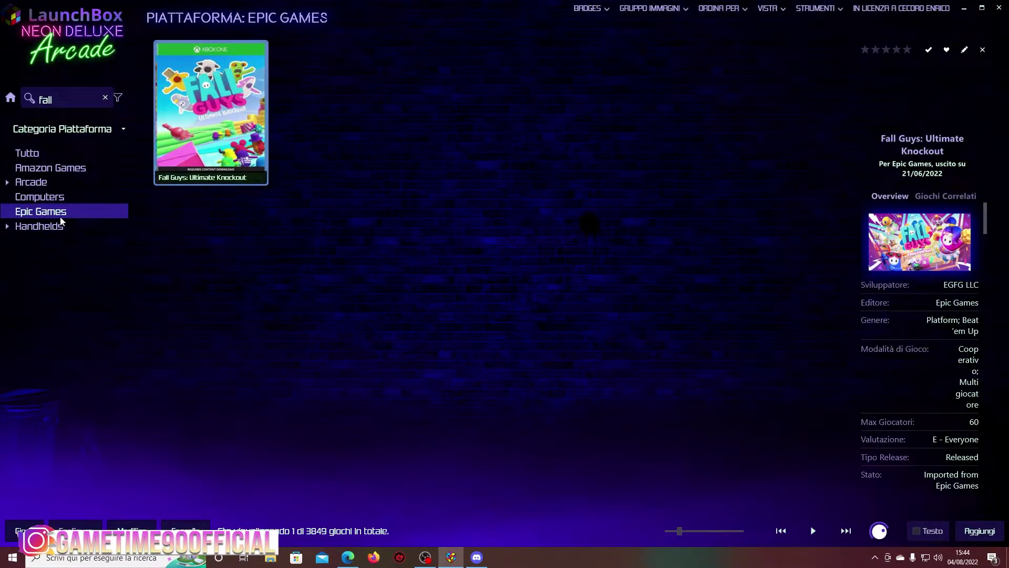
Start the Origin games import and name the target platform Origin
left_click(684, 8)
left_click(833, 8)
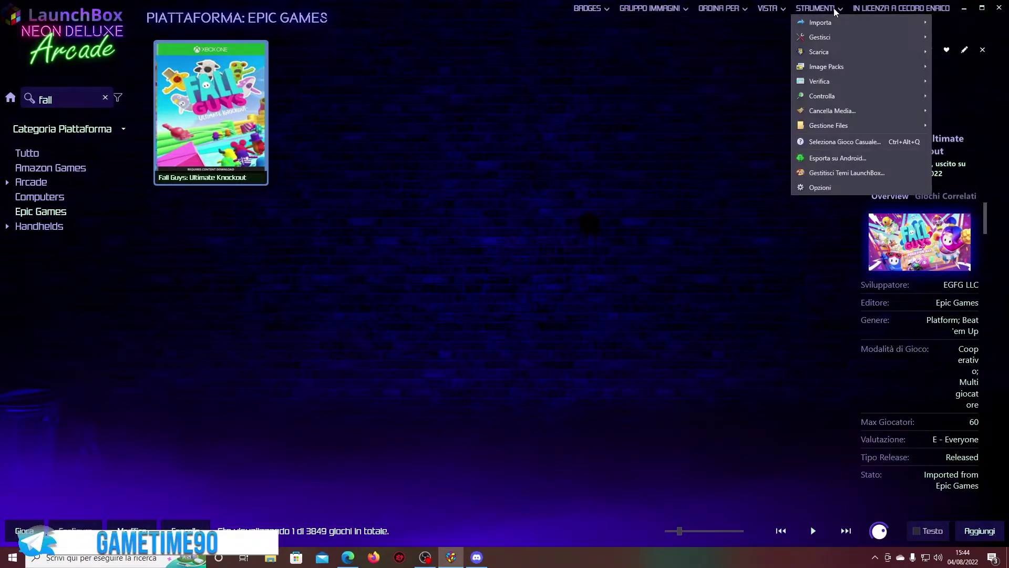
mouse_move(868, 37)
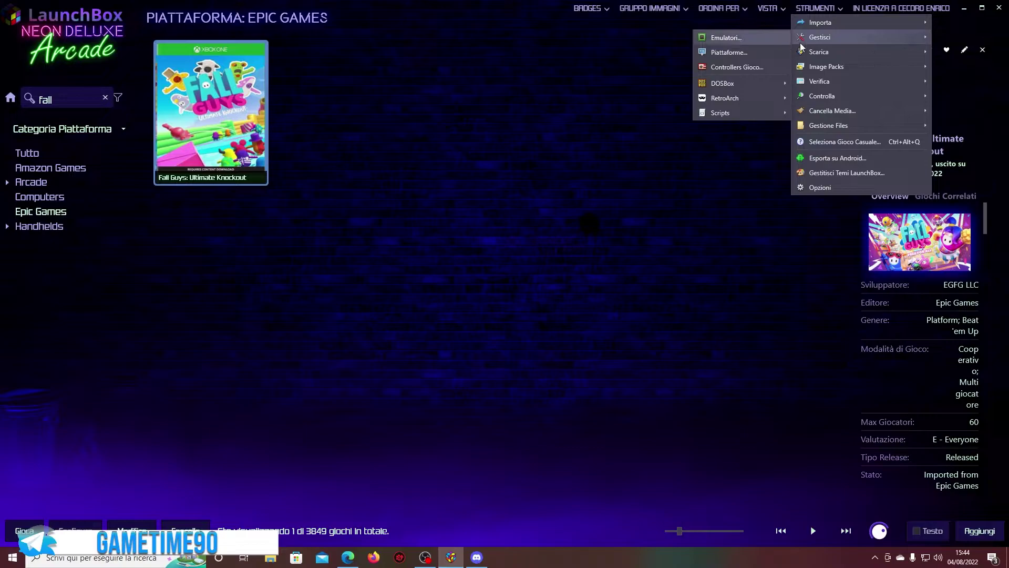
mouse_move(834, 23)
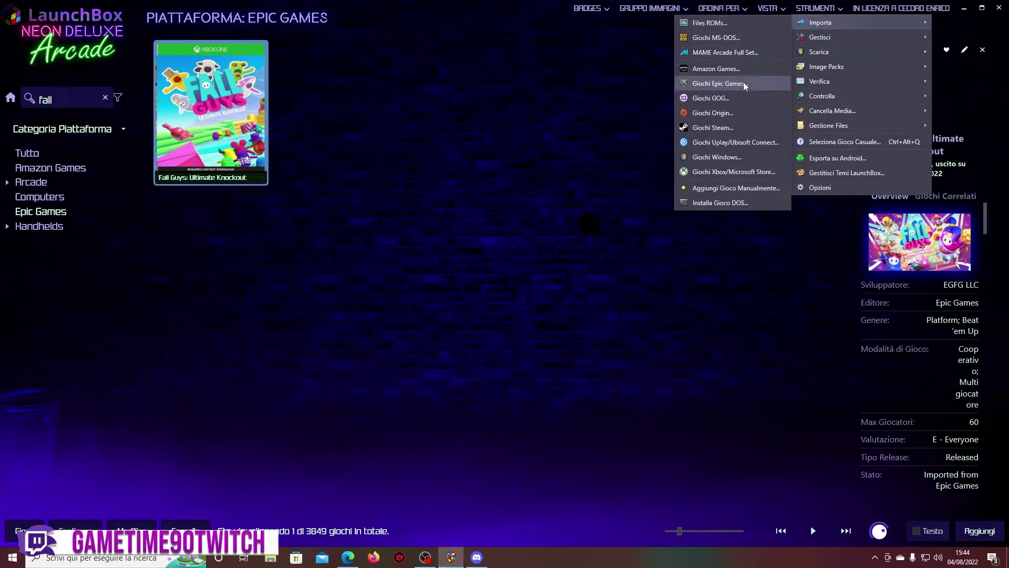
left_click(744, 112)
left_click(635, 412)
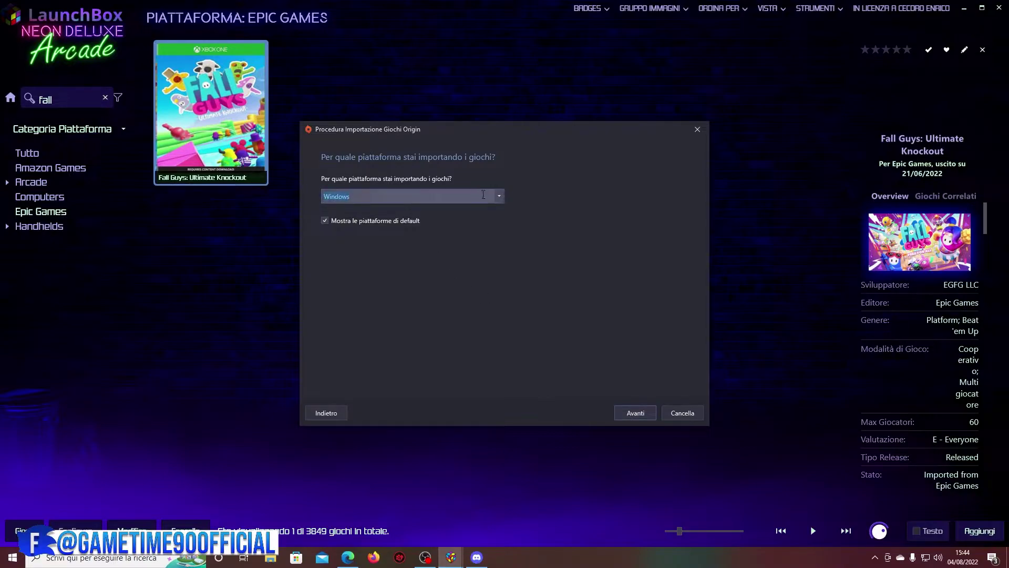
type("Ori")
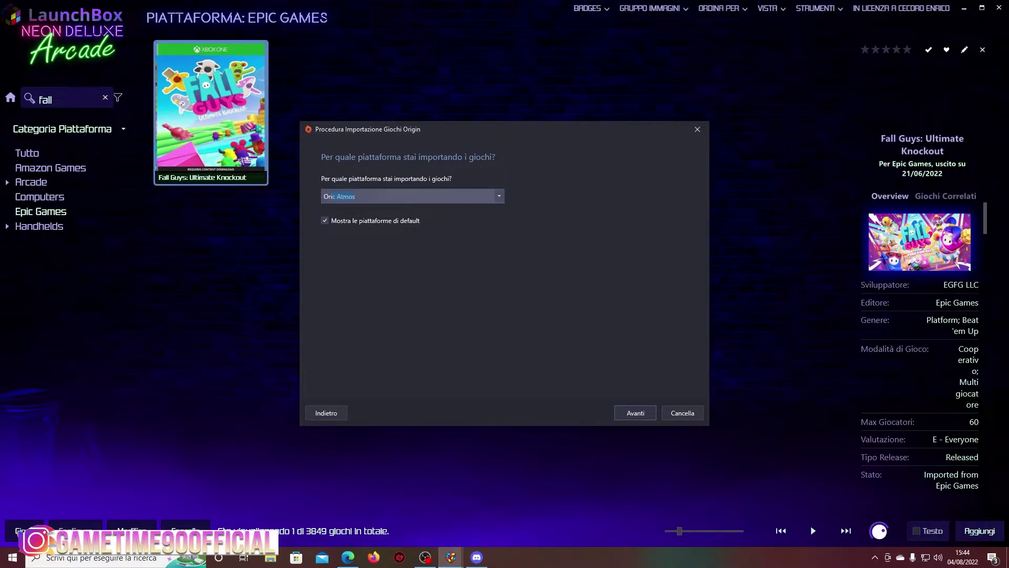
type("gin Game")
key("BackSpace")
key("BackSpace")
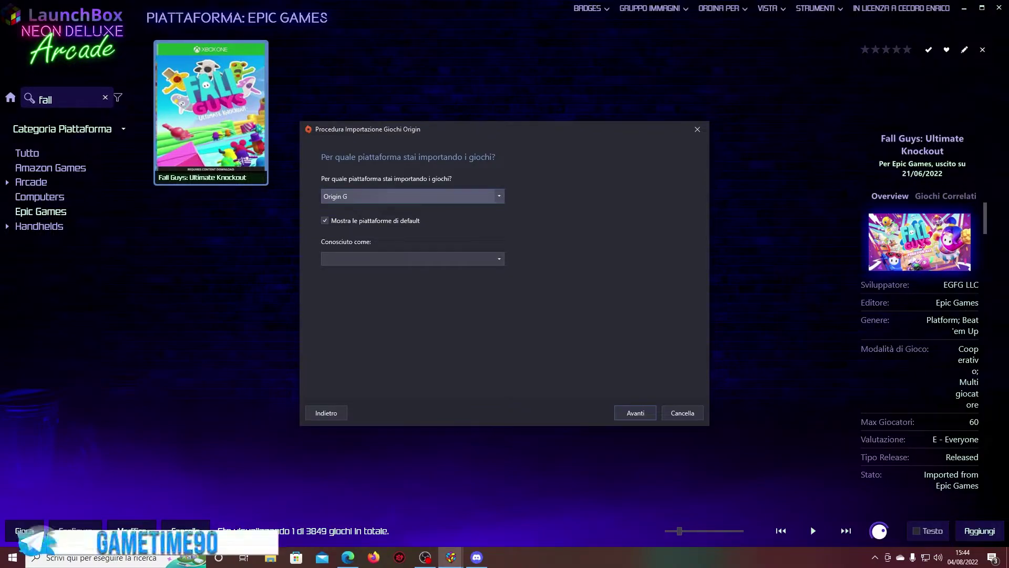
key("BackSpace")
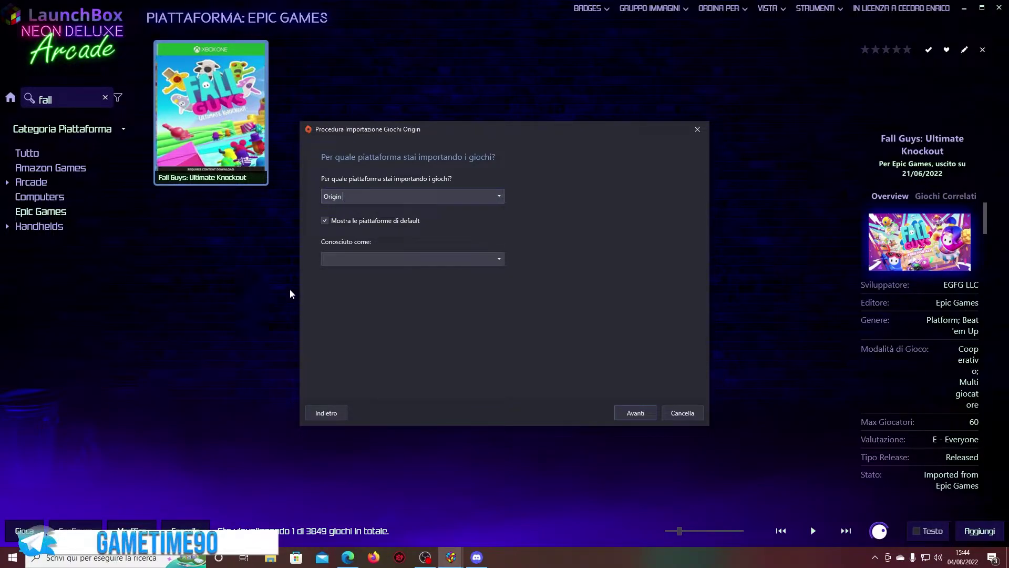
Associate the Origin platform with the known system Windows and continue to the metadata options
left_click(404, 262)
scroll(400, 371, "down", 20)
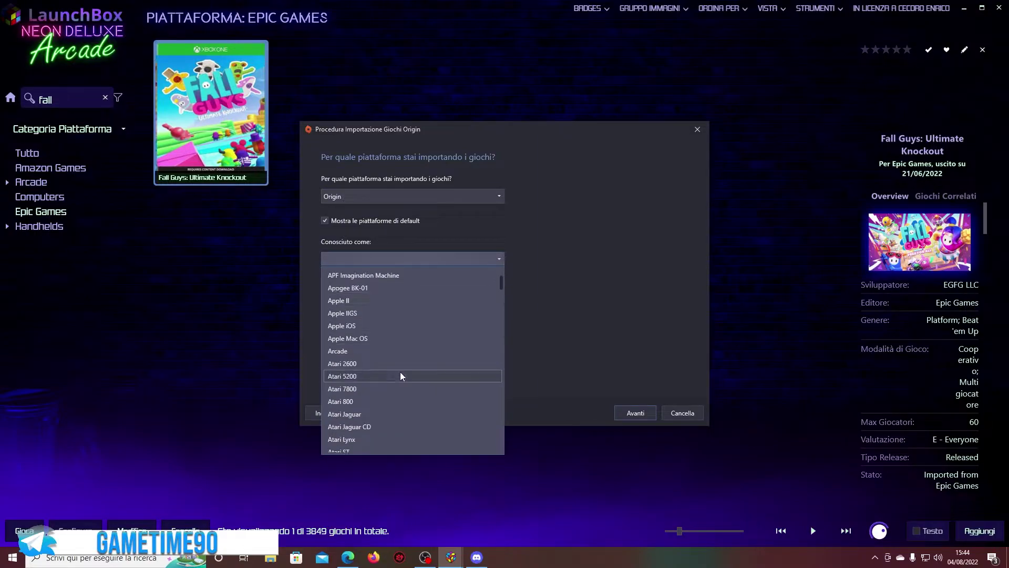
scroll(418, 397, "down", 20)
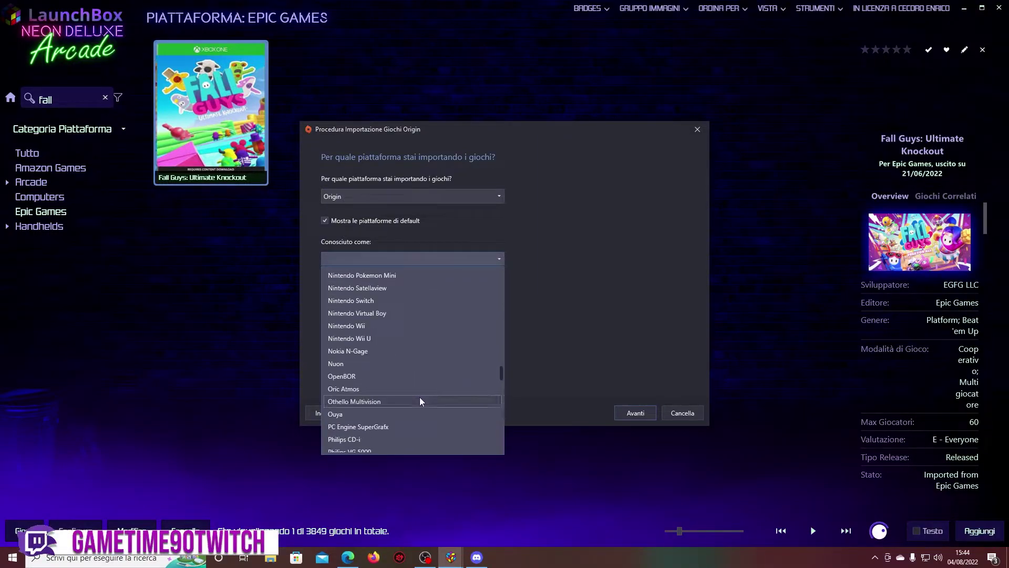
scroll(419, 400, "down", 5)
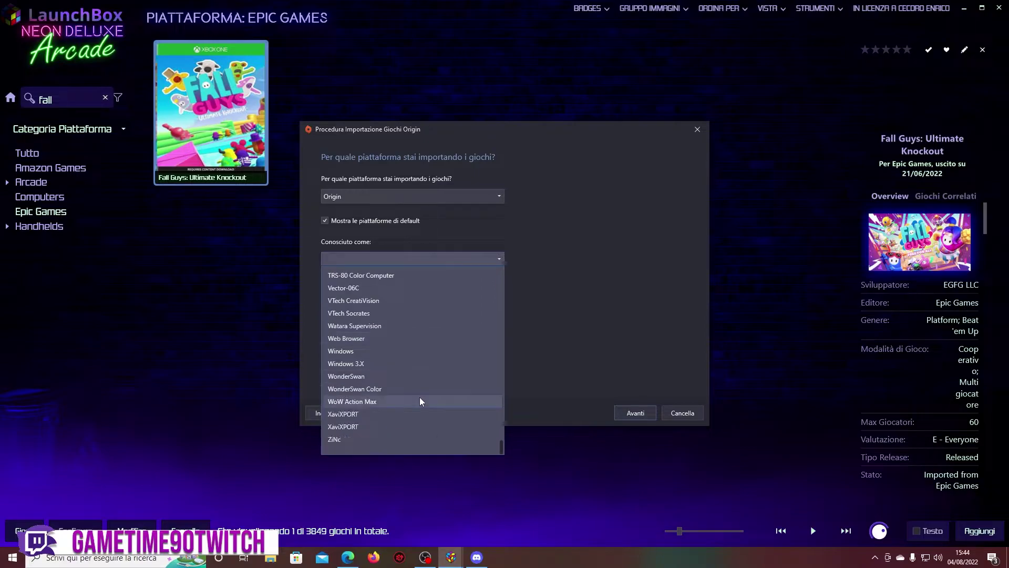
left_click(413, 351)
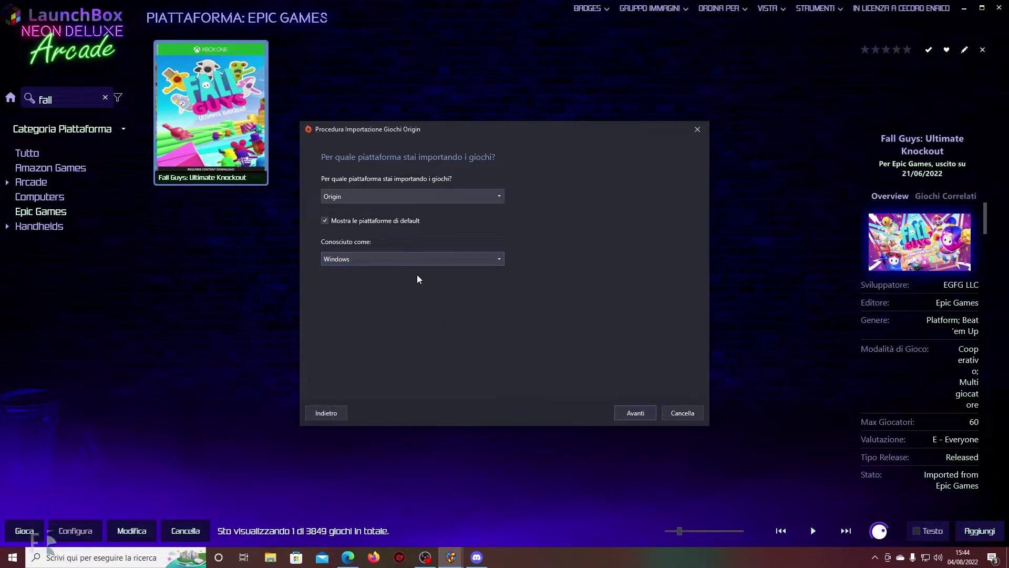
left_click(650, 412)
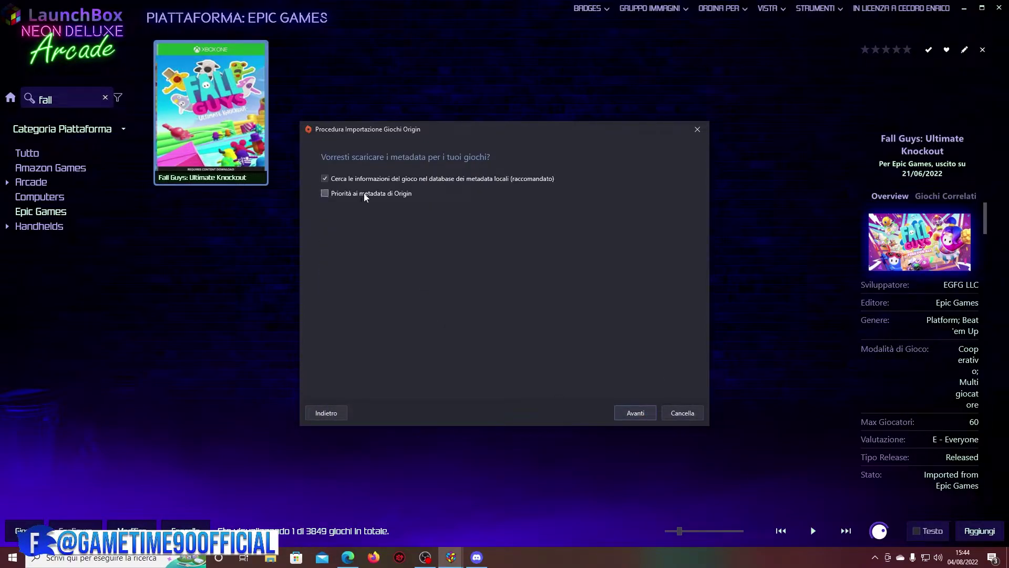
Give priority to Origin metadata, then accept the default image, EmuMovies and duplicate-import options to reach the game list
left_click(390, 194)
left_click(636, 412)
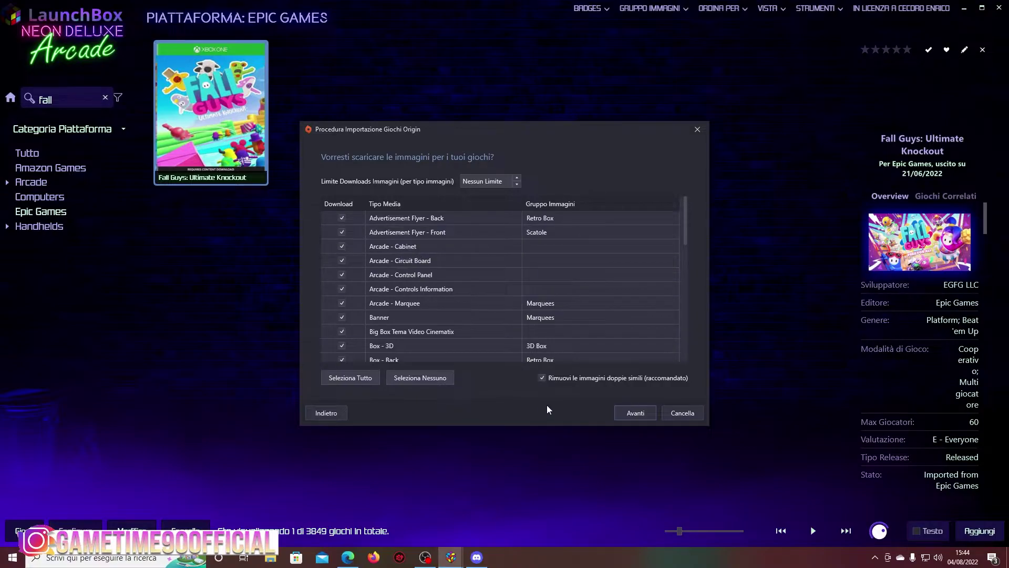
left_click(617, 417)
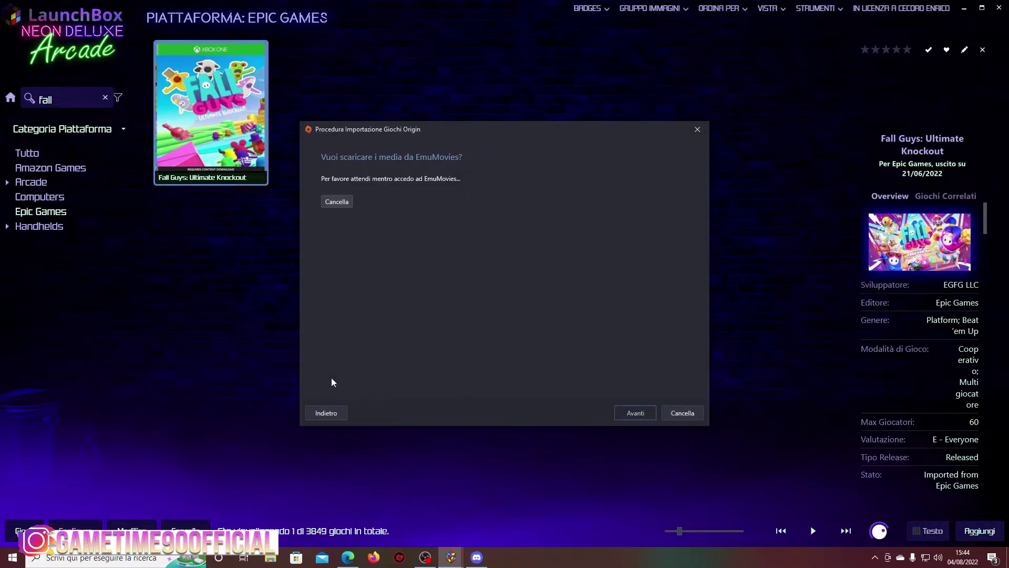
left_click(622, 413)
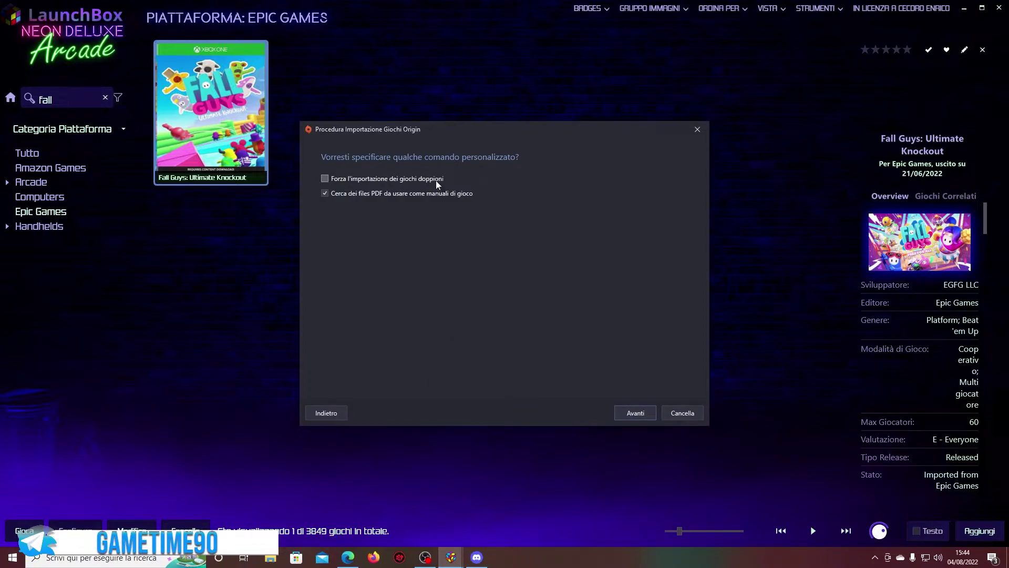
left_click(651, 410)
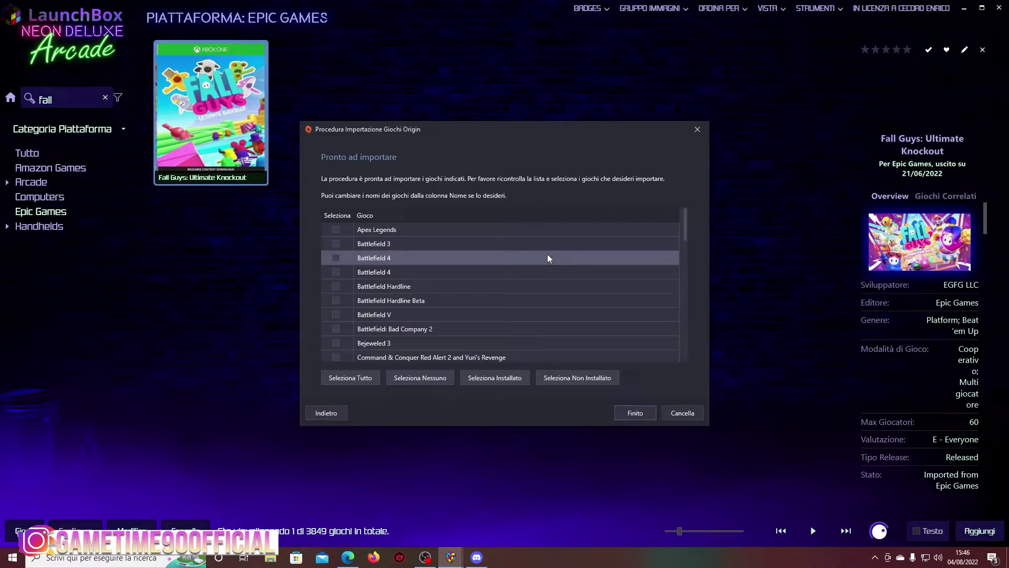
left_click(365, 376)
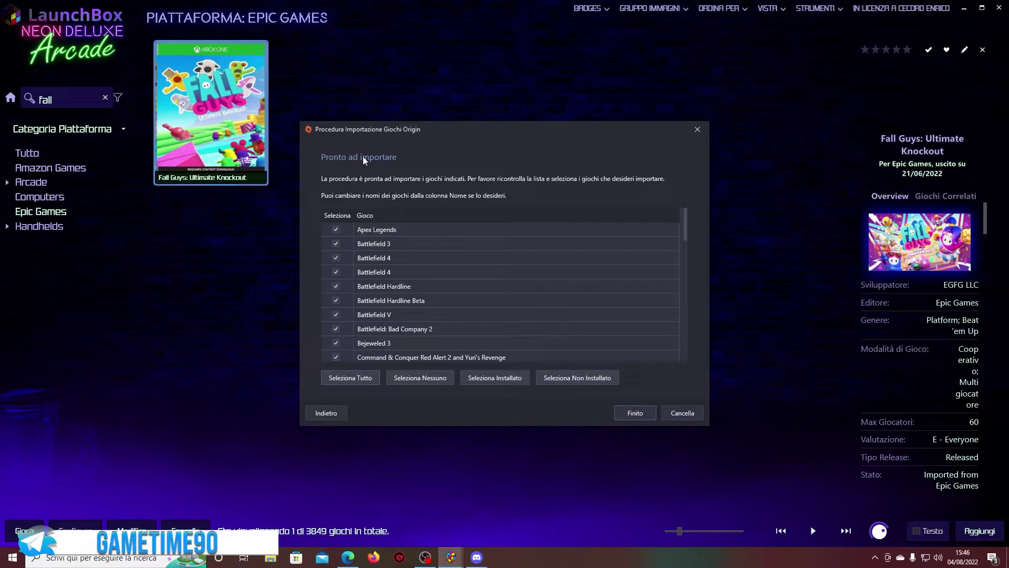
scroll(418, 275, "down", 10)
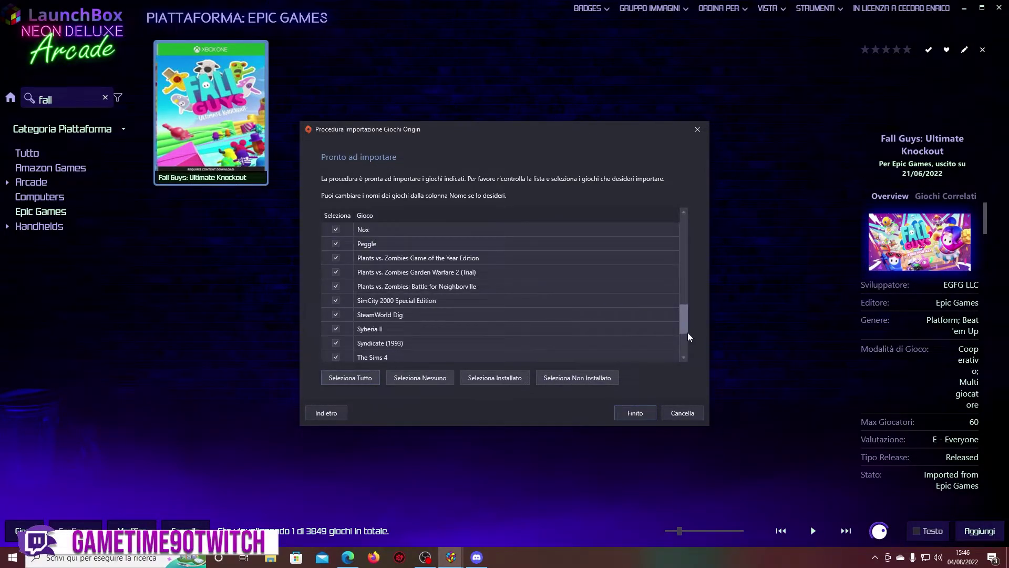
left_click_drag(687, 332, 381, 393)
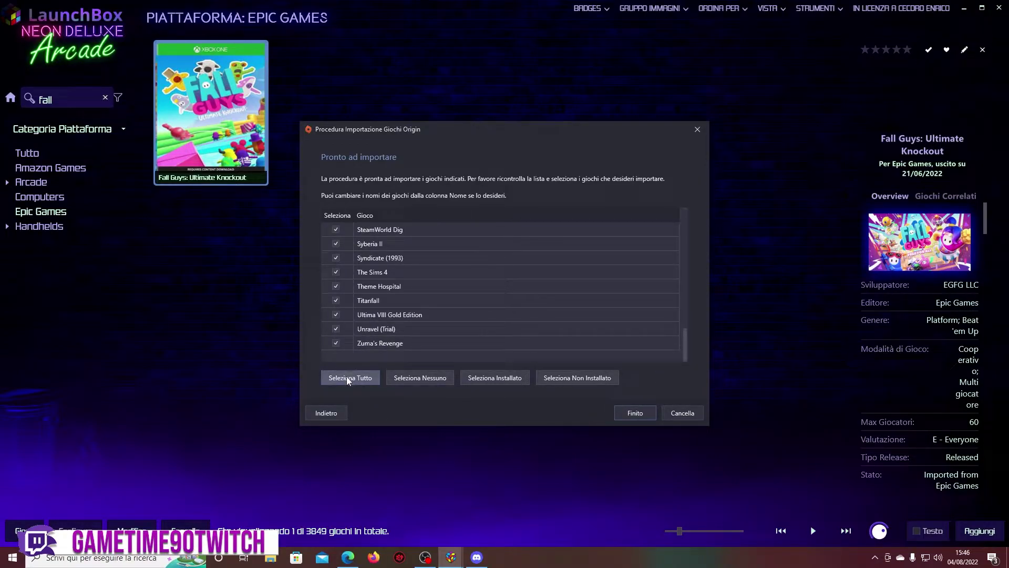
left_click(416, 384)
Select only Need for Speed Hot Pursuit Remastered, The Sims 4 and Need for Speed, and finish the Origin import
scroll(375, 313, "up", 1)
scroll(375, 313, "up", 15)
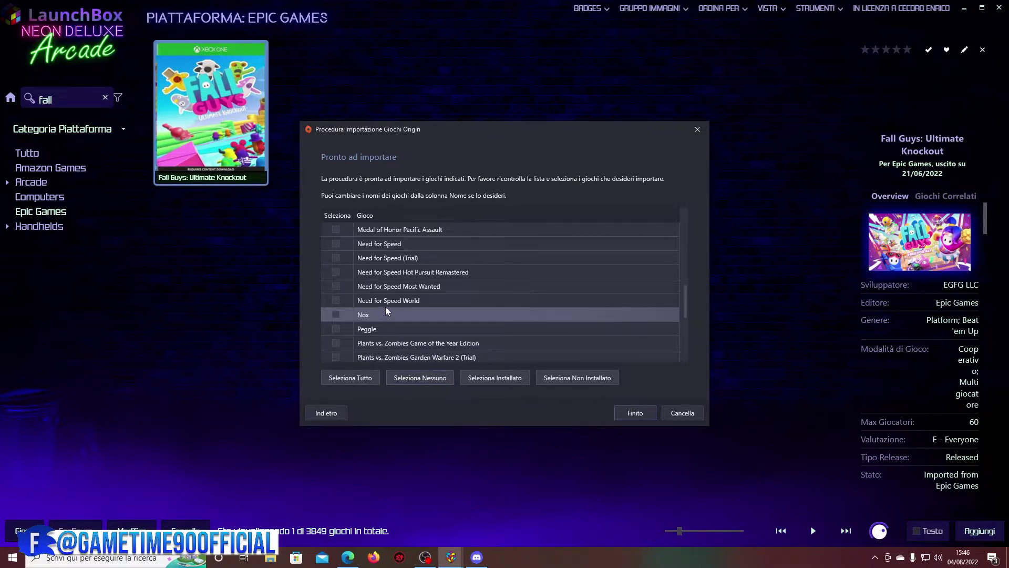
scroll(398, 256, "down", 14)
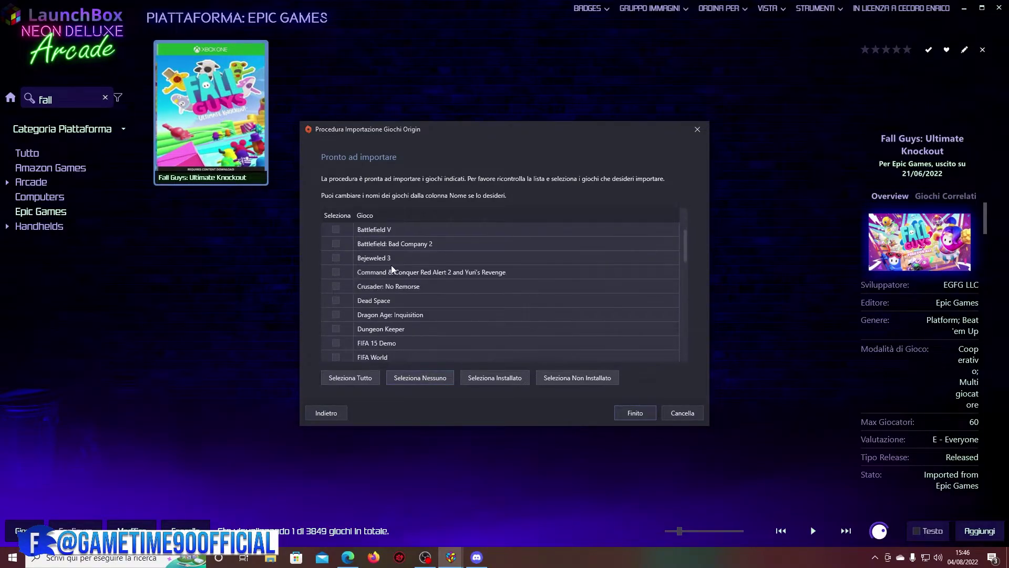
scroll(425, 262, "up", 2)
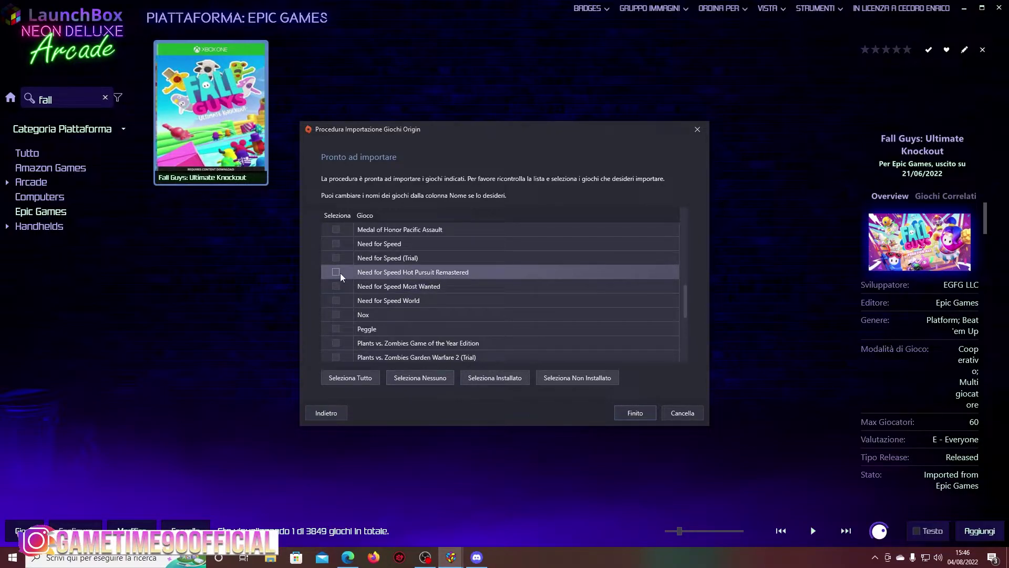
scroll(338, 272, "down", 2)
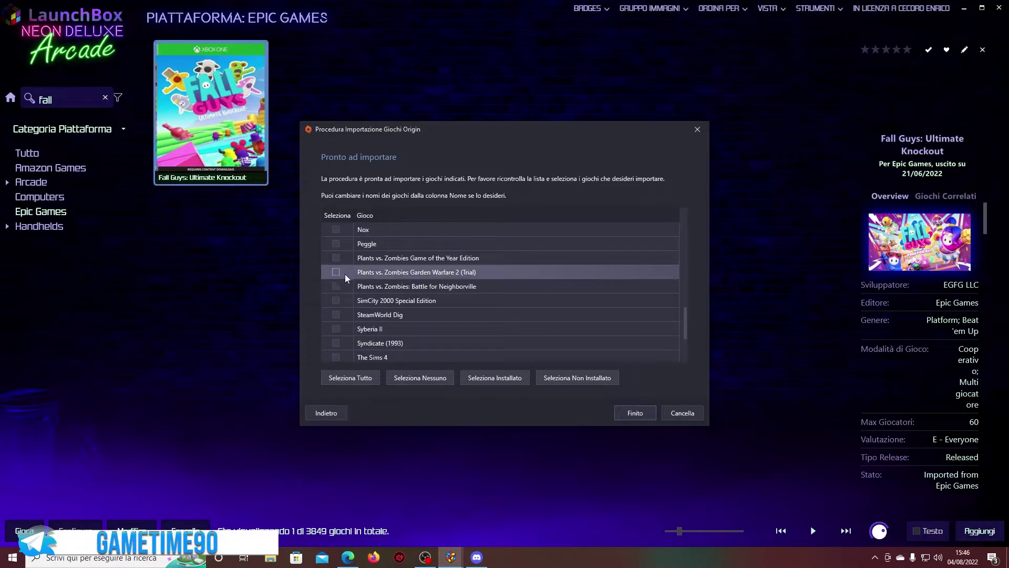
scroll(366, 272, "down", 1)
left_click(335, 318)
scroll(347, 310, "up", 3)
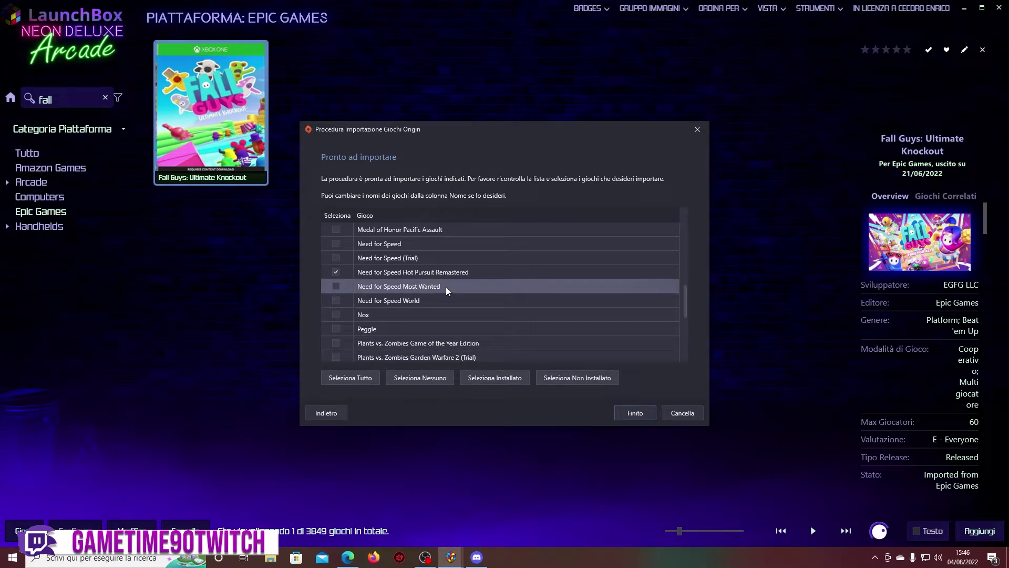
left_click(336, 243)
scroll(399, 256, "up", 7)
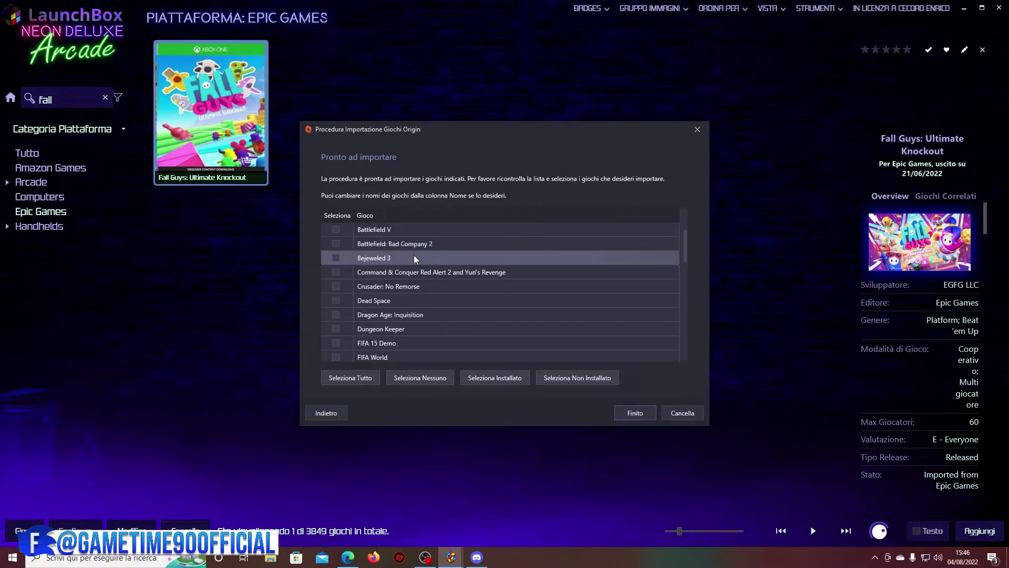
left_click(630, 415)
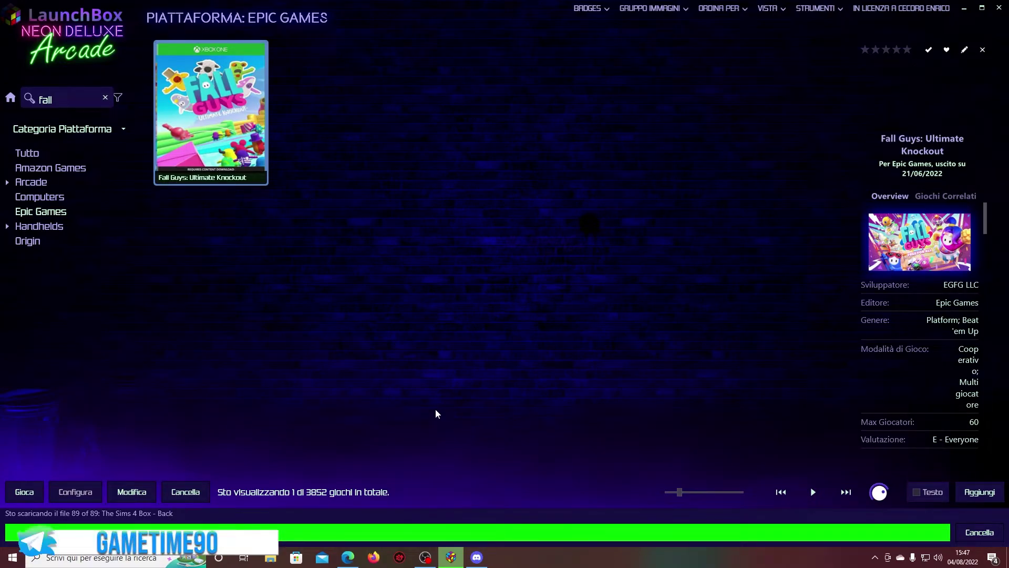
Look through the Computers, Arcade, Epic Games, Handhelds and Origin entries in the platform list
left_click(61, 197)
left_click(58, 182)
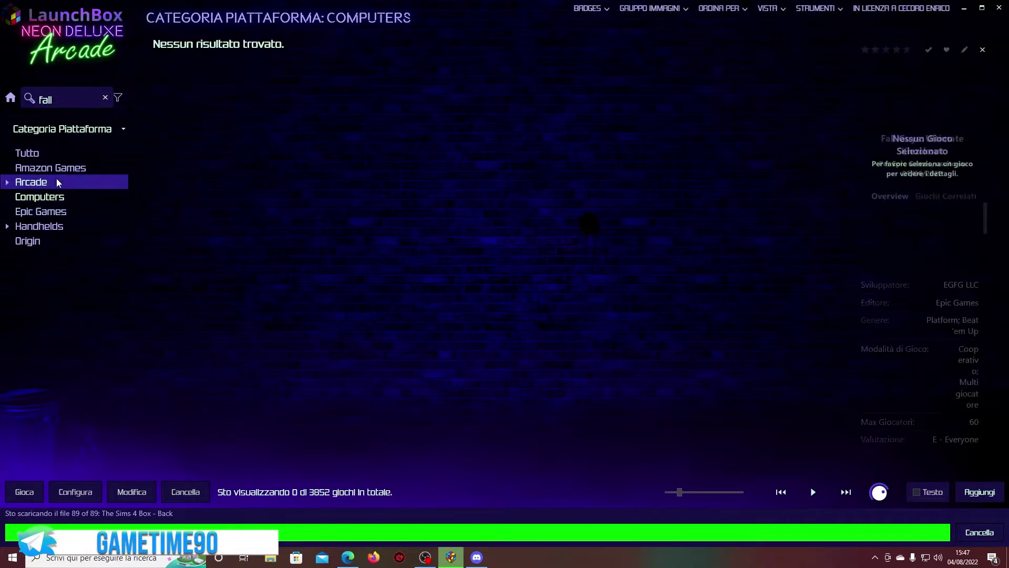
left_click(67, 210)
left_click(68, 226)
left_click(67, 212)
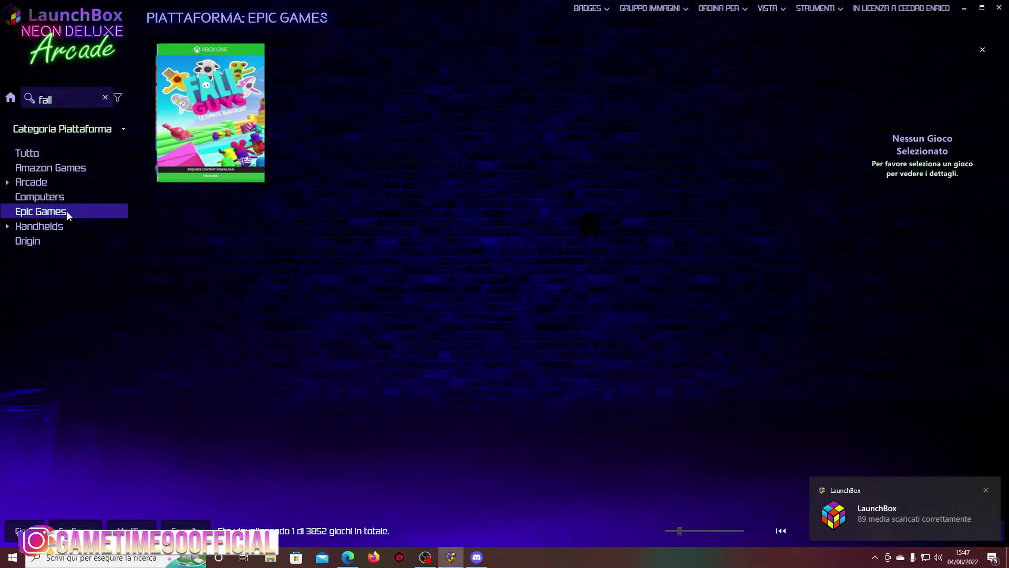
left_click(41, 181)
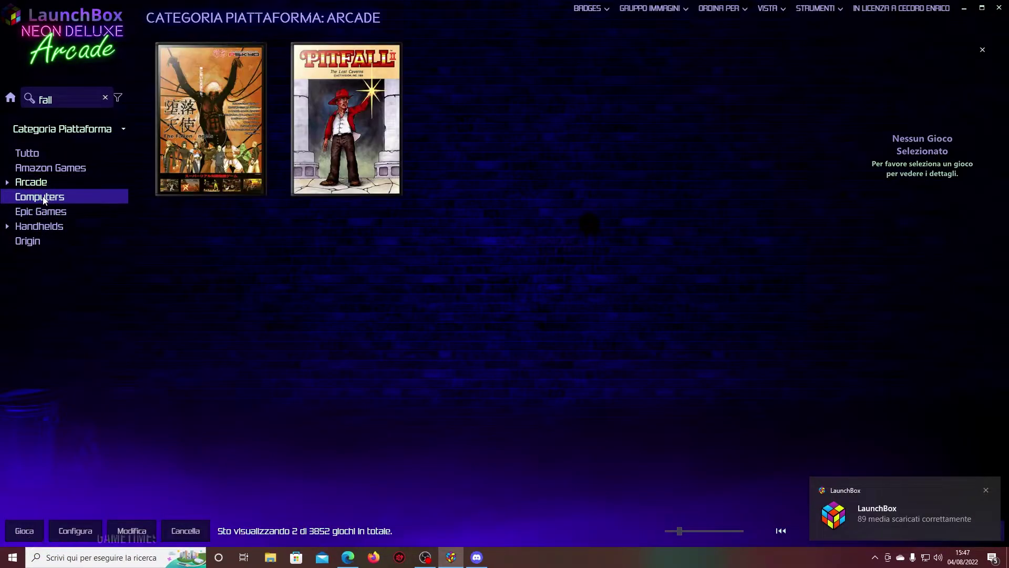
left_click(44, 199)
left_click(32, 241)
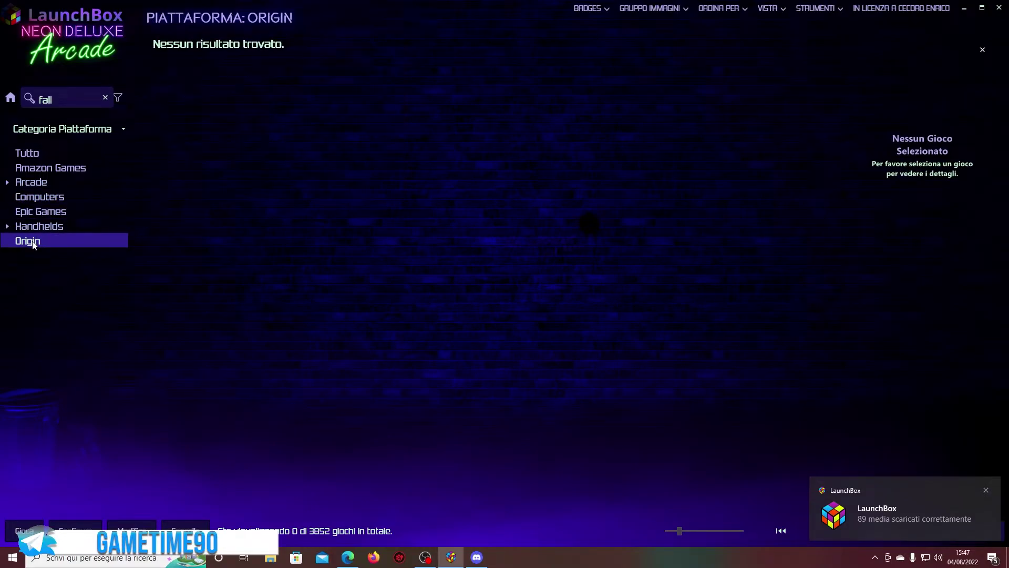
right_click(32, 242)
left_click(89, 301)
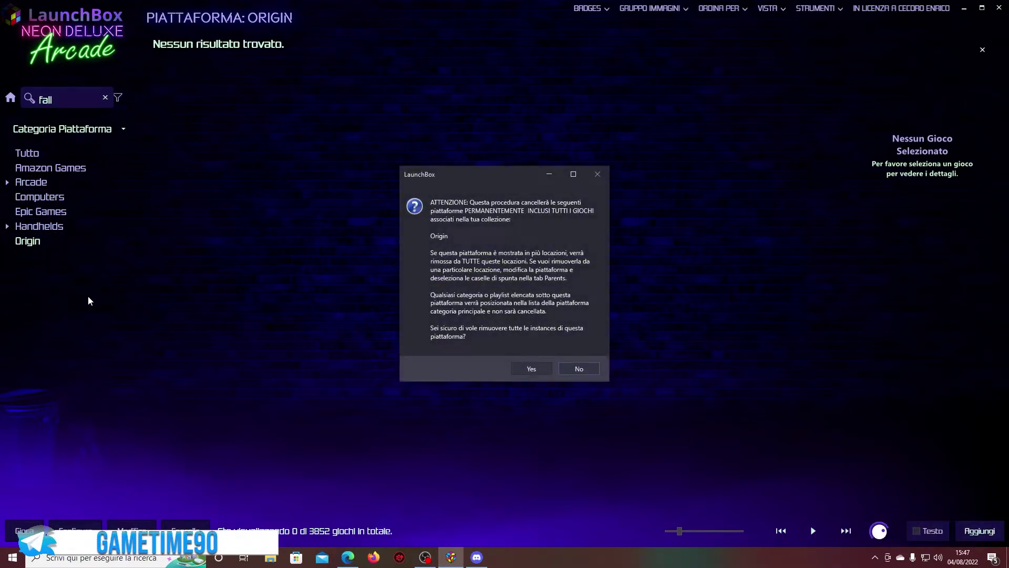
left_click(561, 371)
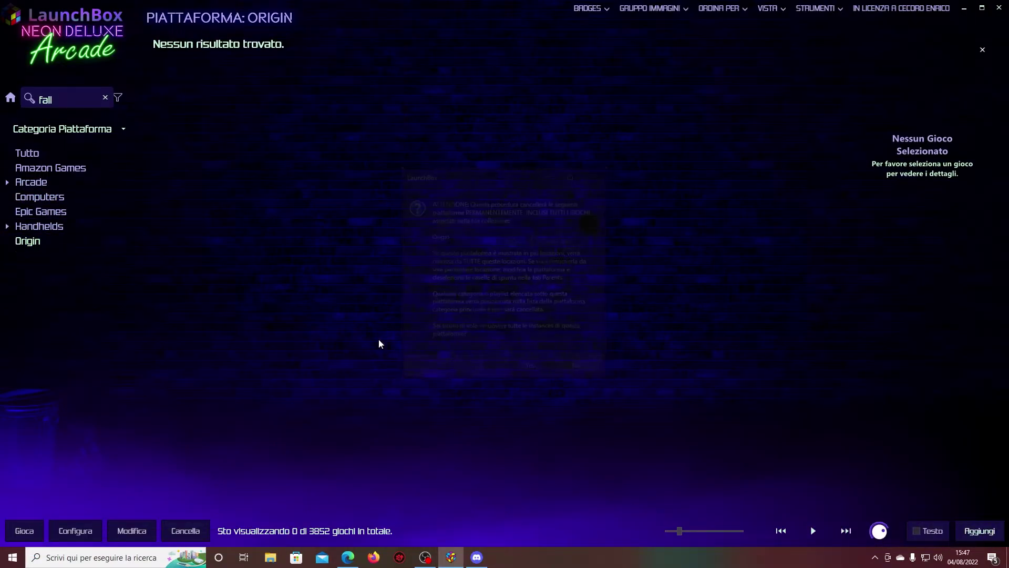
Edit the Origin platform and add the Computers category as one of its parents
right_click(37, 245)
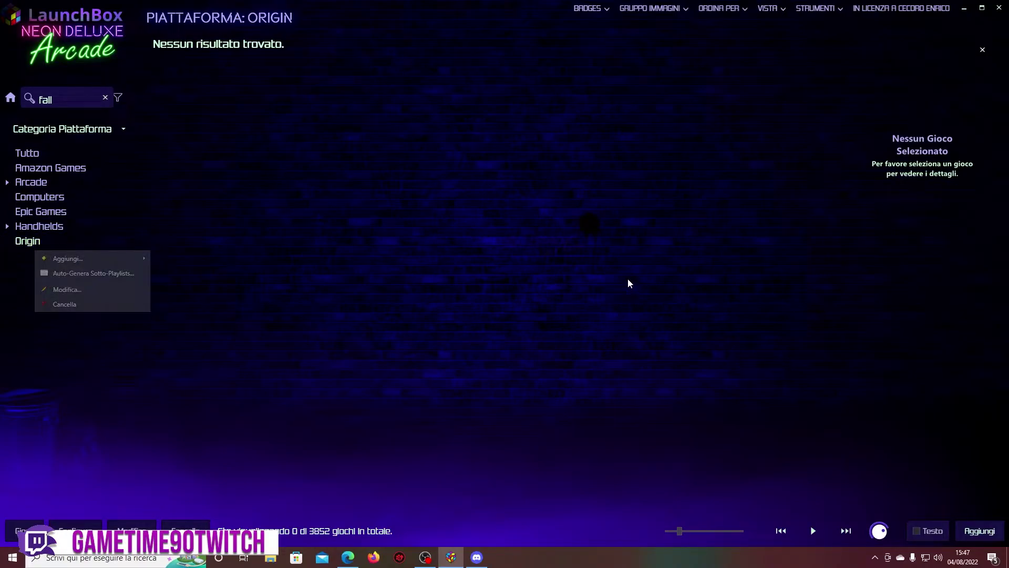
key("m")
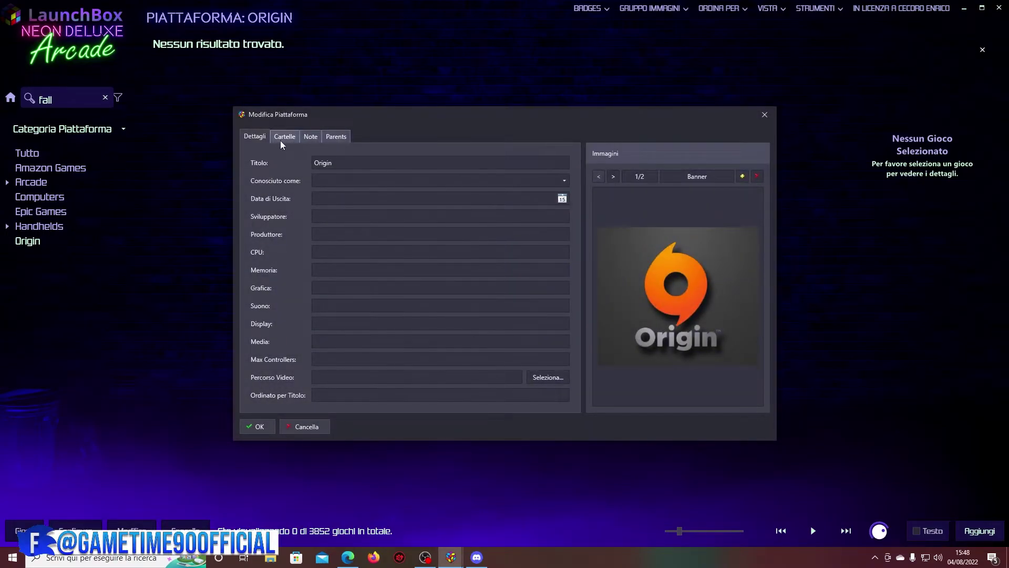
left_click(310, 137)
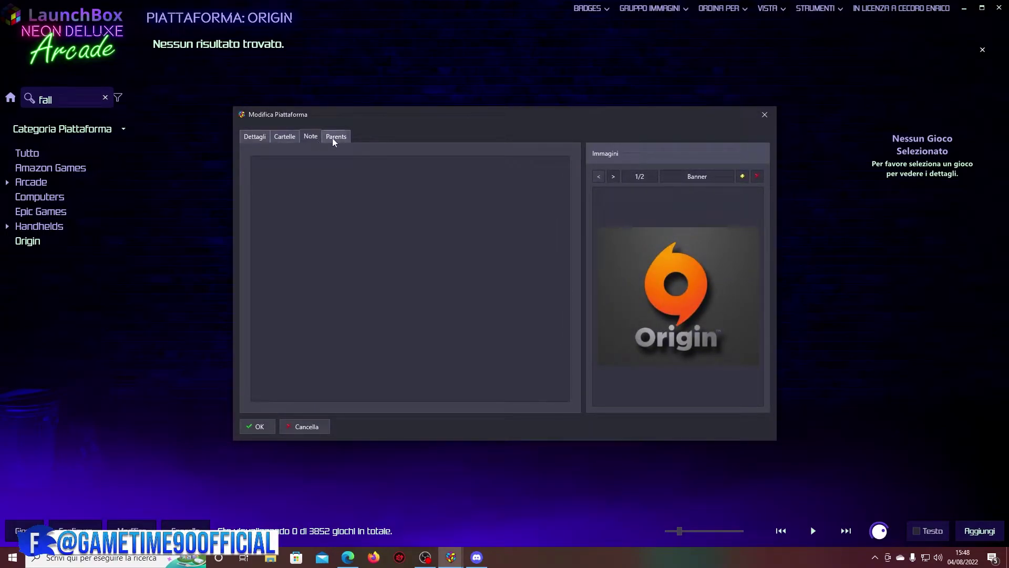
left_click(333, 138)
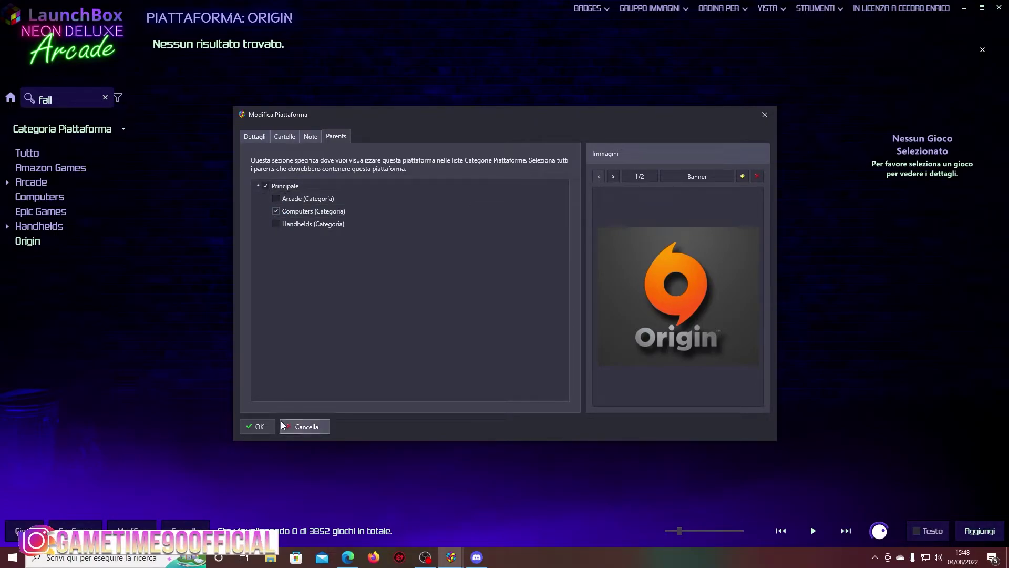
left_click(261, 426)
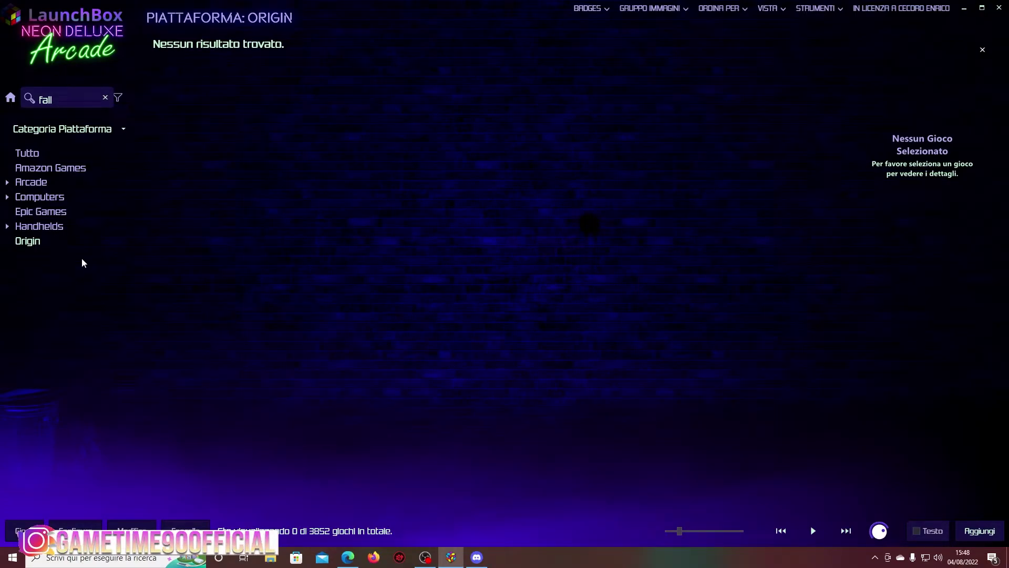
Expand the Computers category and view the Origin platform nested inside it
left_click(9, 199)
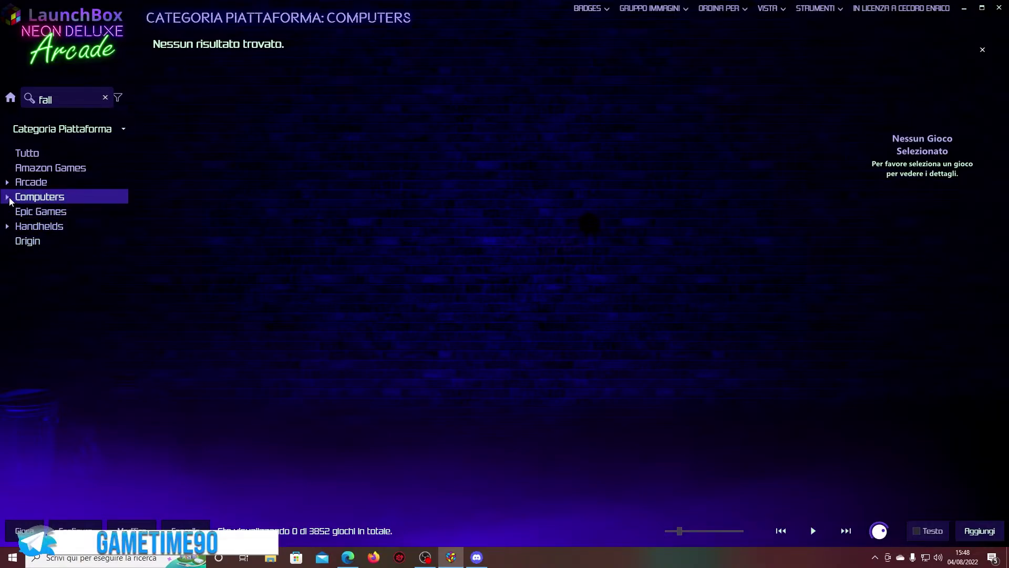
left_click(6, 197)
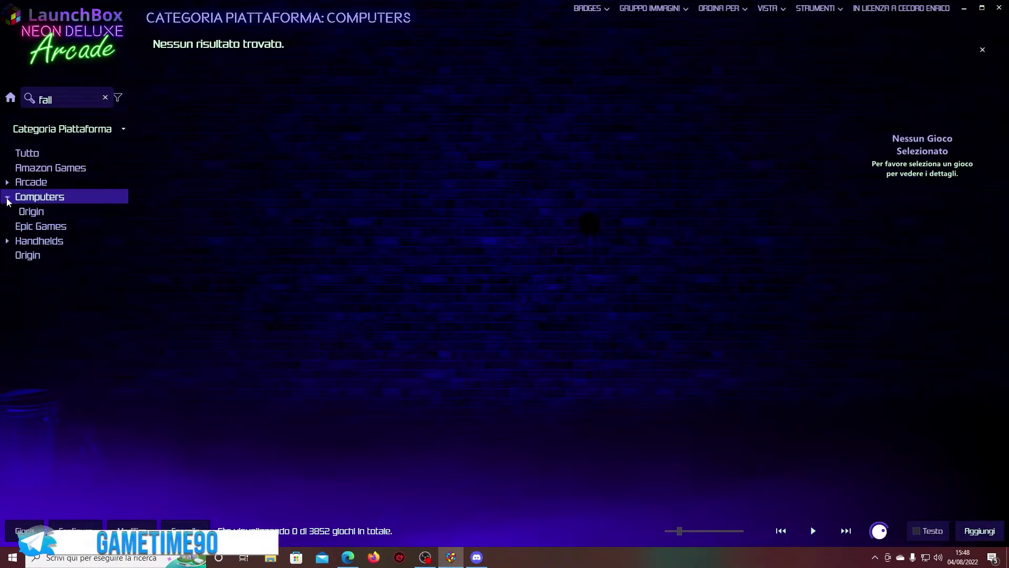
left_click(26, 211)
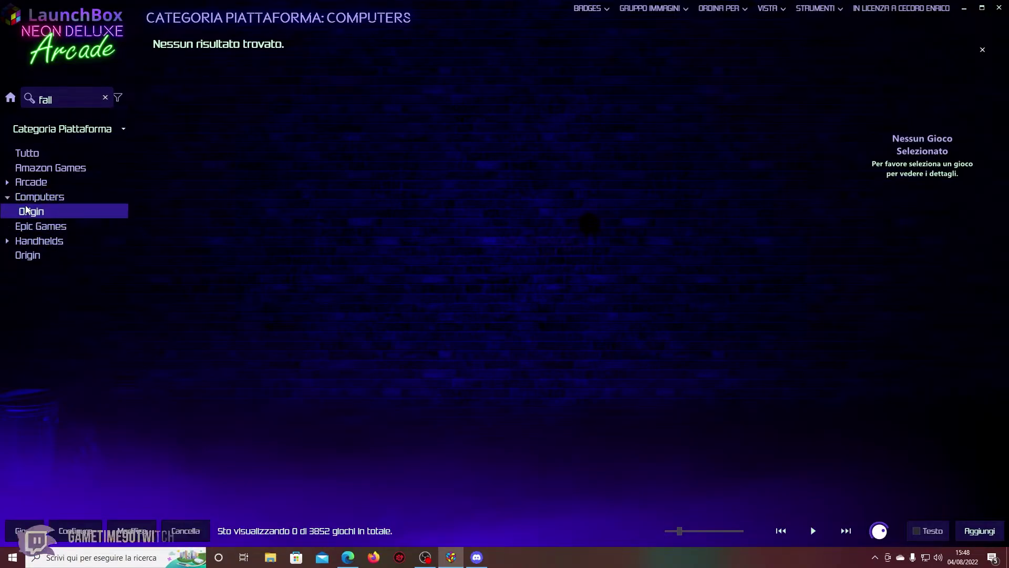
Try to add the Computers category as a parent of the Amazon Games platform, keeping Principale selected
left_click(63, 229)
left_click(46, 169)
right_click(45, 173)
left_click(93, 216)
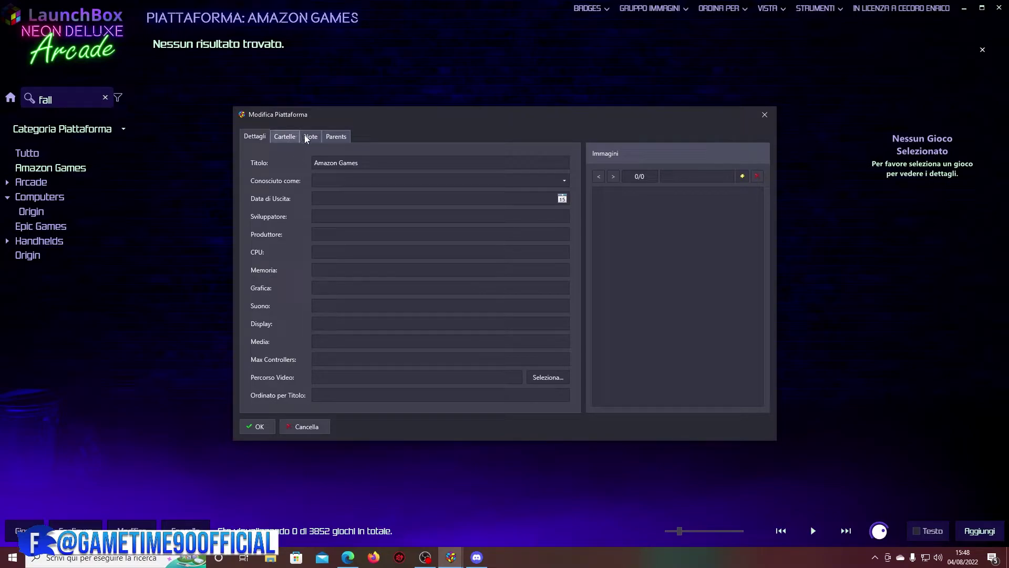
left_click(299, 136)
left_click(315, 136)
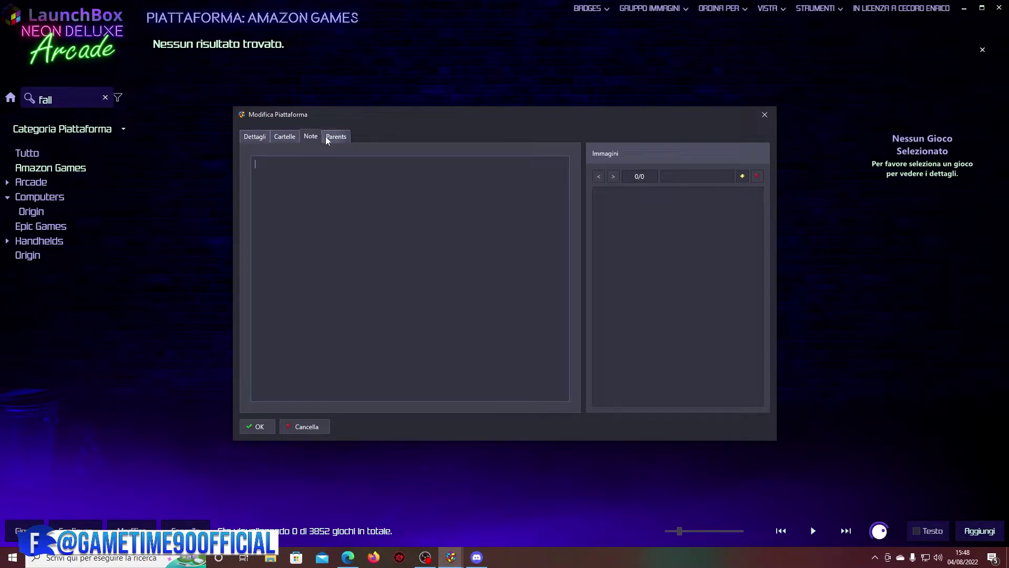
left_click(326, 137)
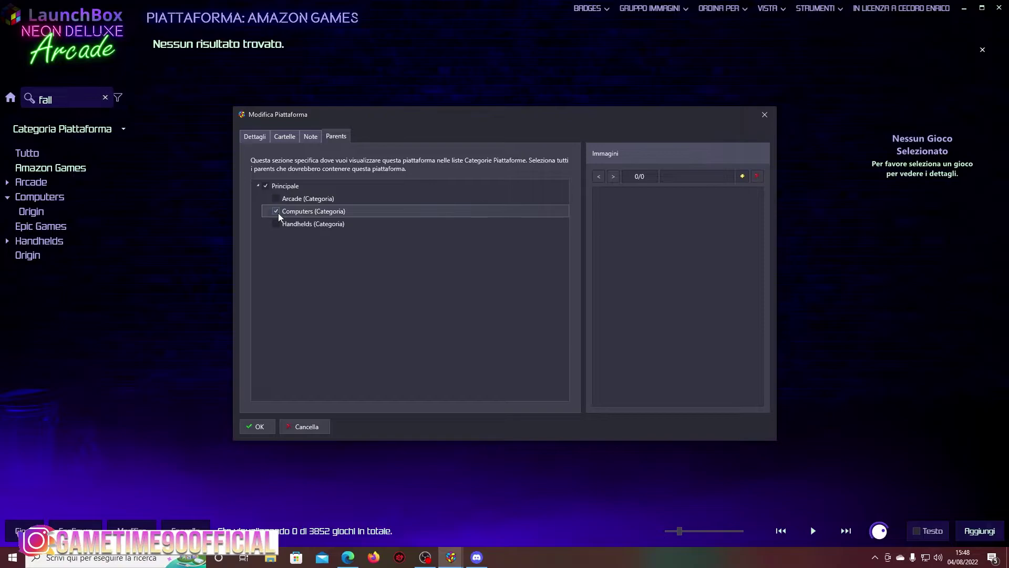
left_click(259, 426)
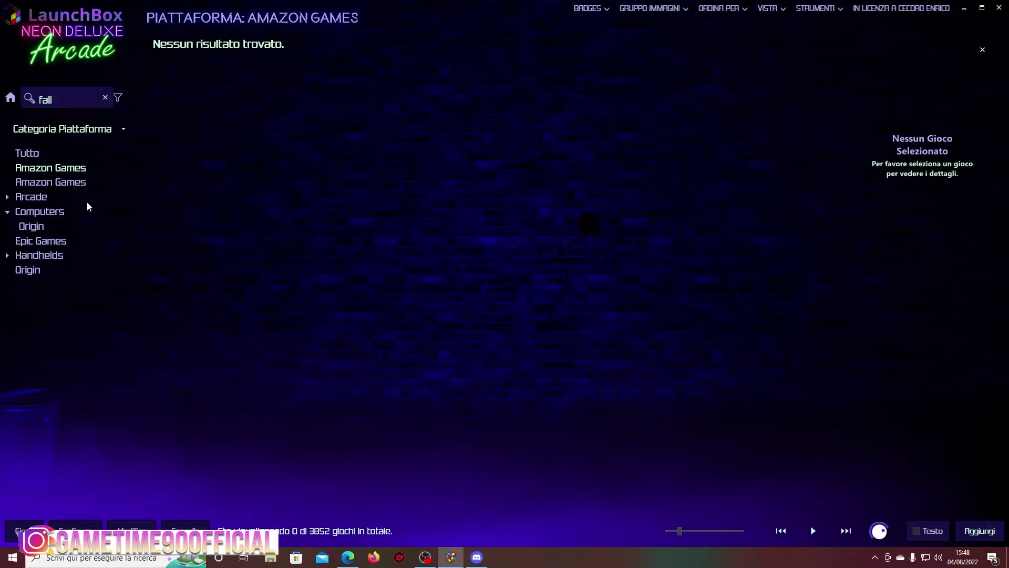
Try to move the Amazon Games platform under Computers by deselecting Principale and selecting only the Computers category as parent
right_click(65, 171)
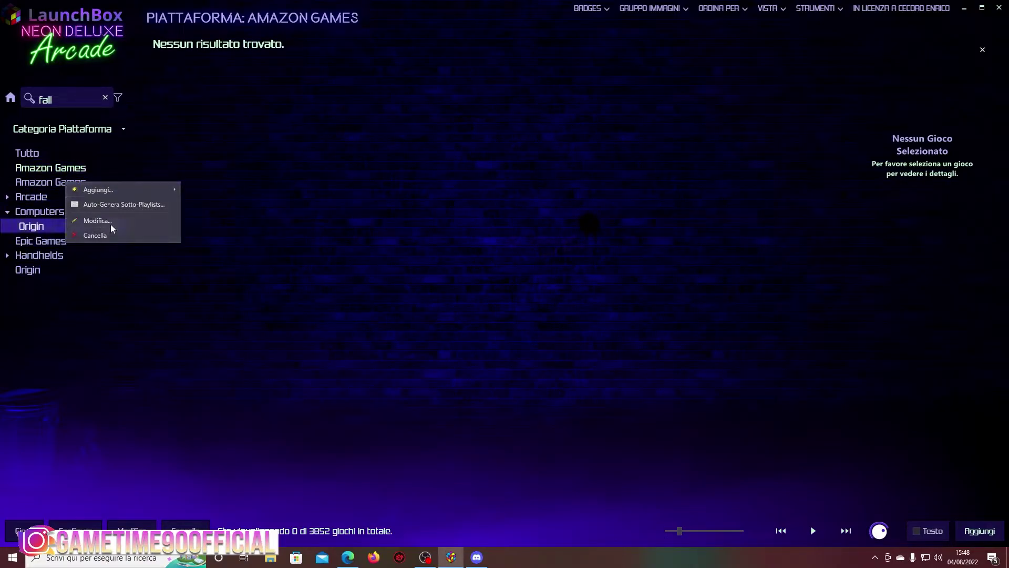
left_click(105, 221)
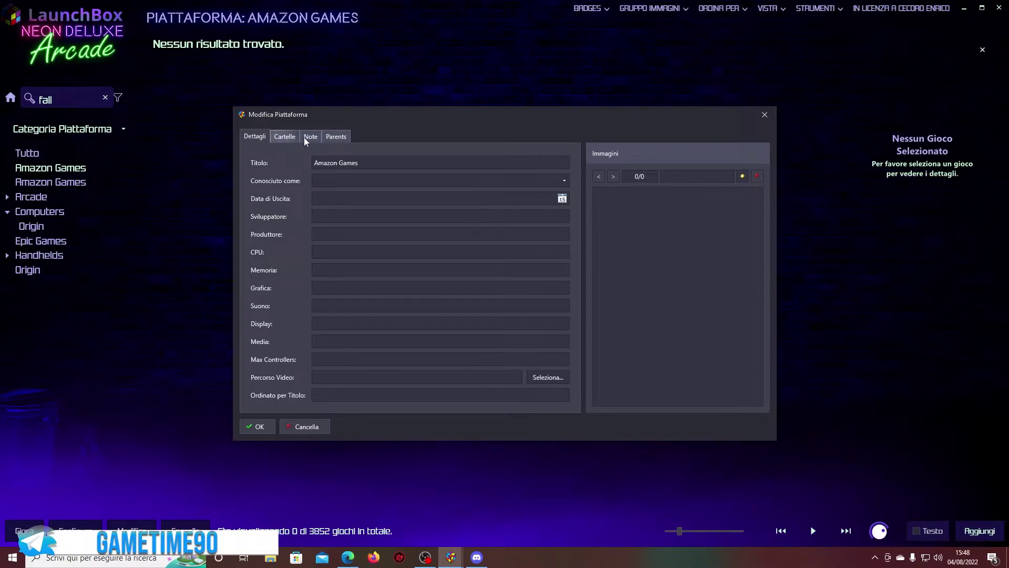
left_click(330, 136)
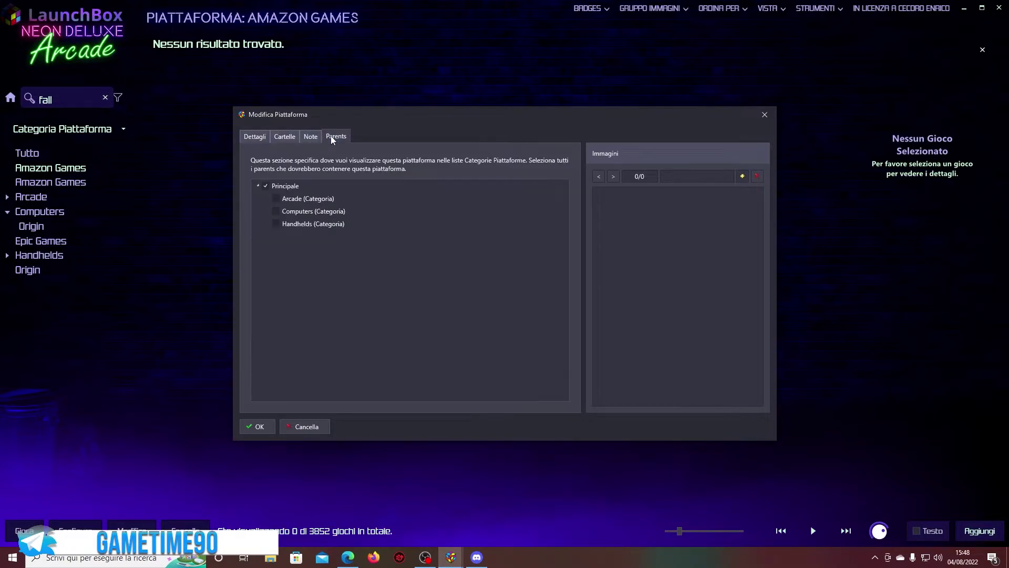
left_click(265, 186)
left_click(275, 212)
left_click(257, 426)
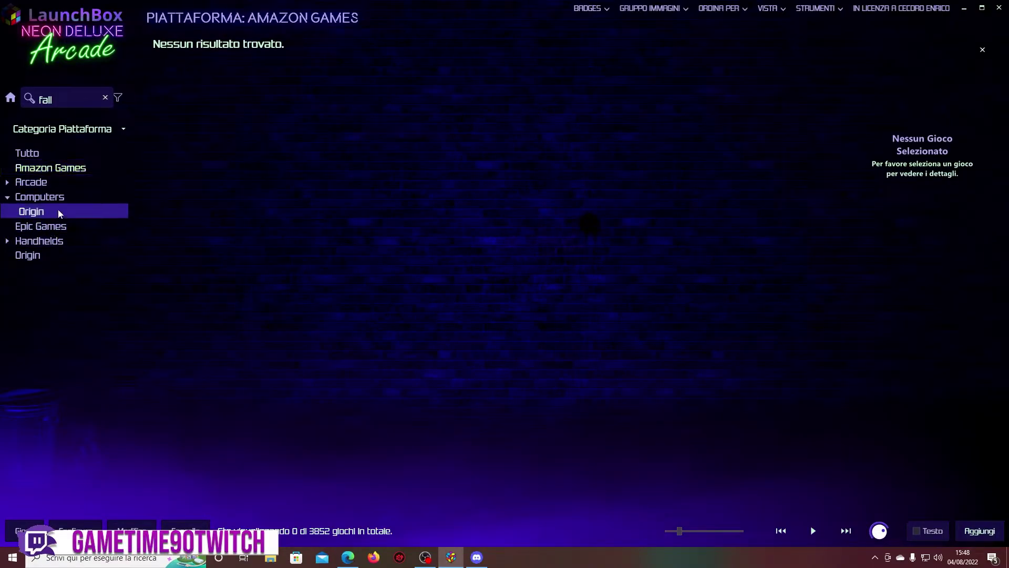
left_click(12, 199)
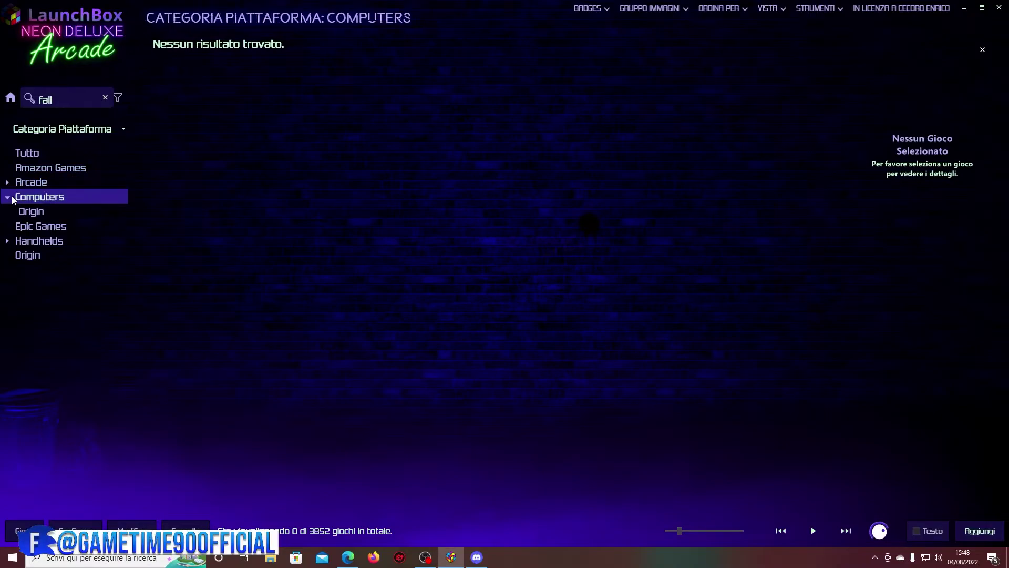
Retry assigning Computers as the only parent of Amazon Games, with Principale deselected
right_click(60, 170)
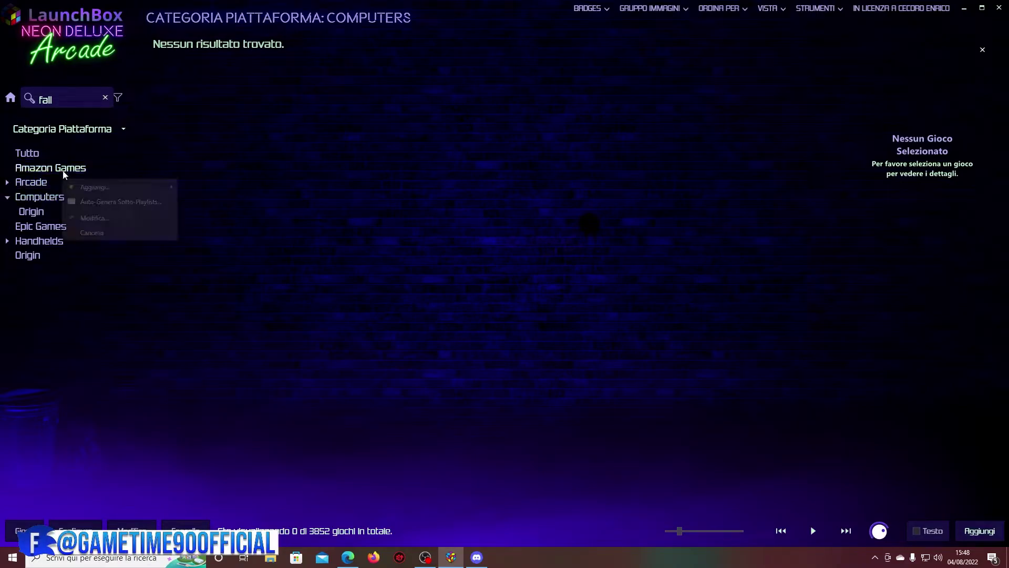
left_click(126, 221)
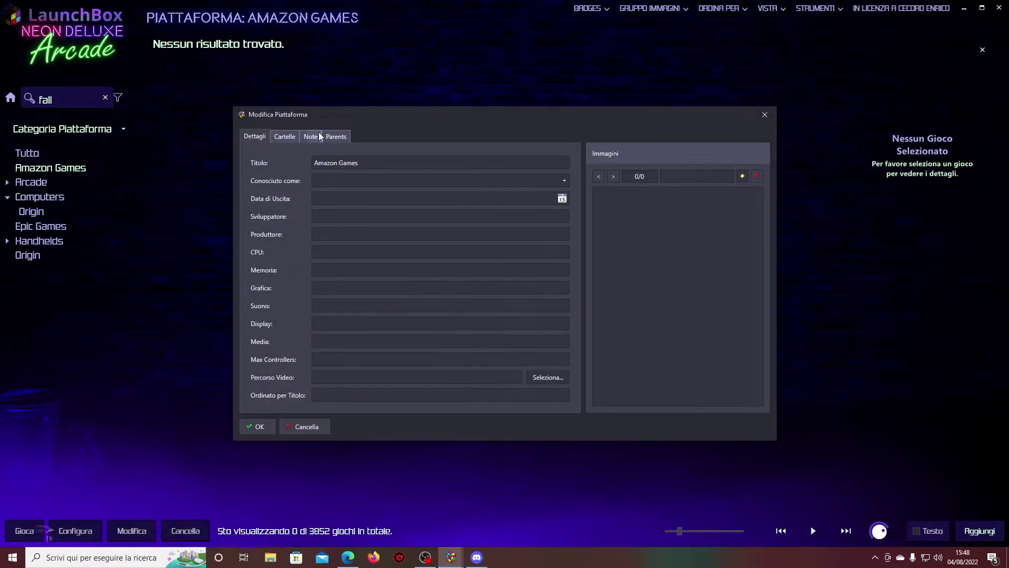
left_click(334, 136)
left_click(270, 186)
left_click(277, 212)
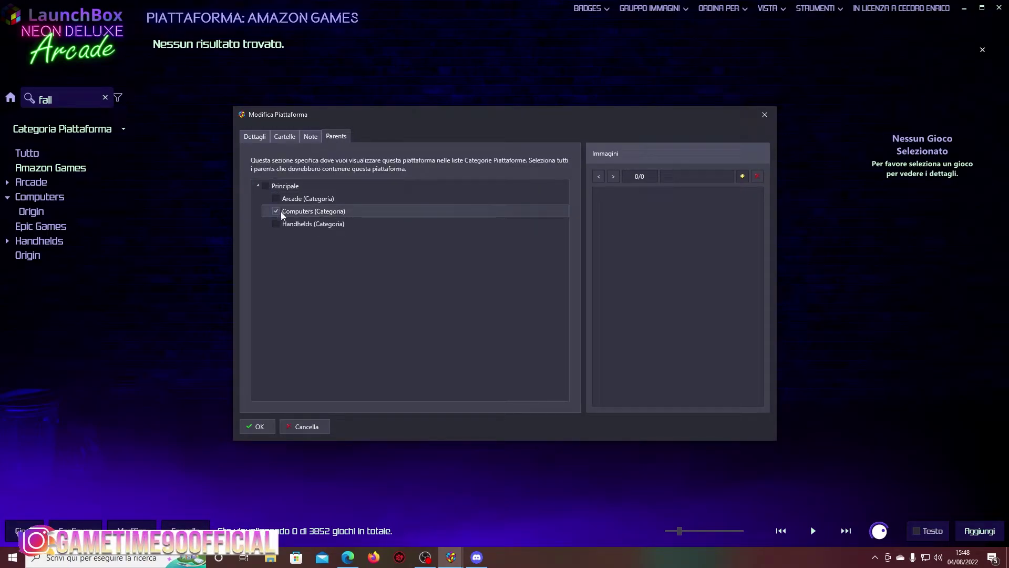
left_click(266, 428)
Try again to place Amazon Games in both Principale and the Computers category
right_click(44, 174)
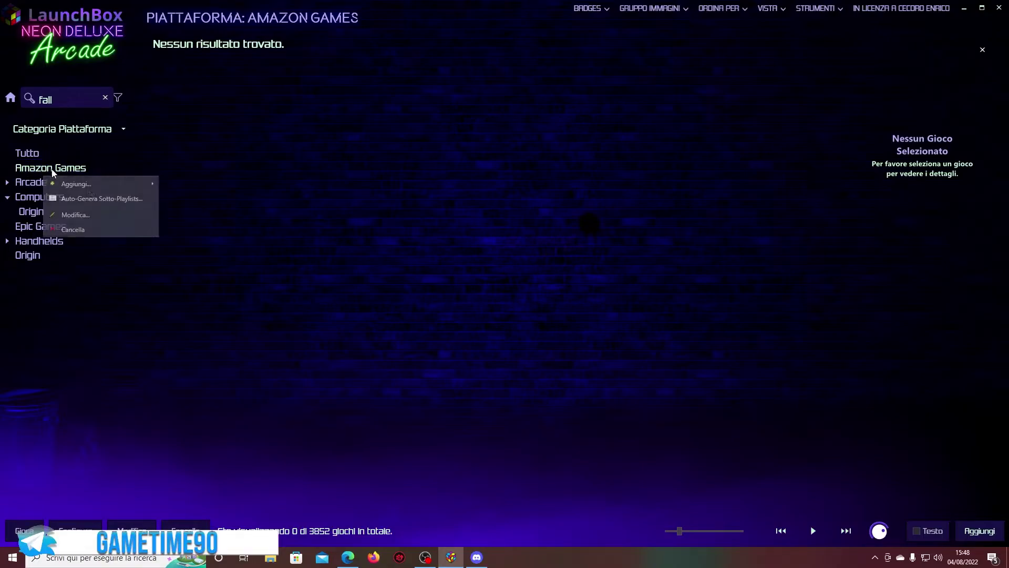
left_click(112, 218)
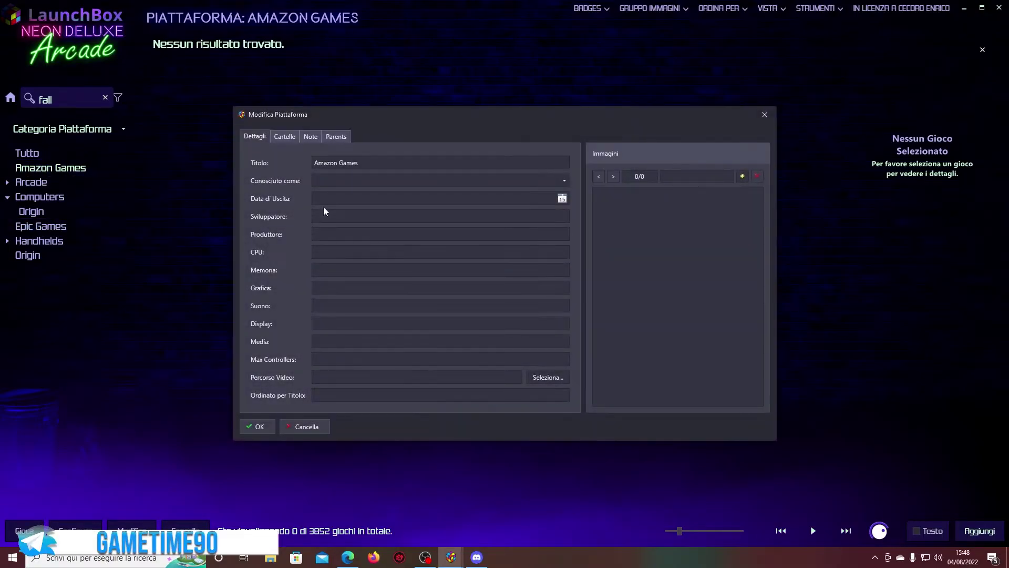
left_click(332, 138)
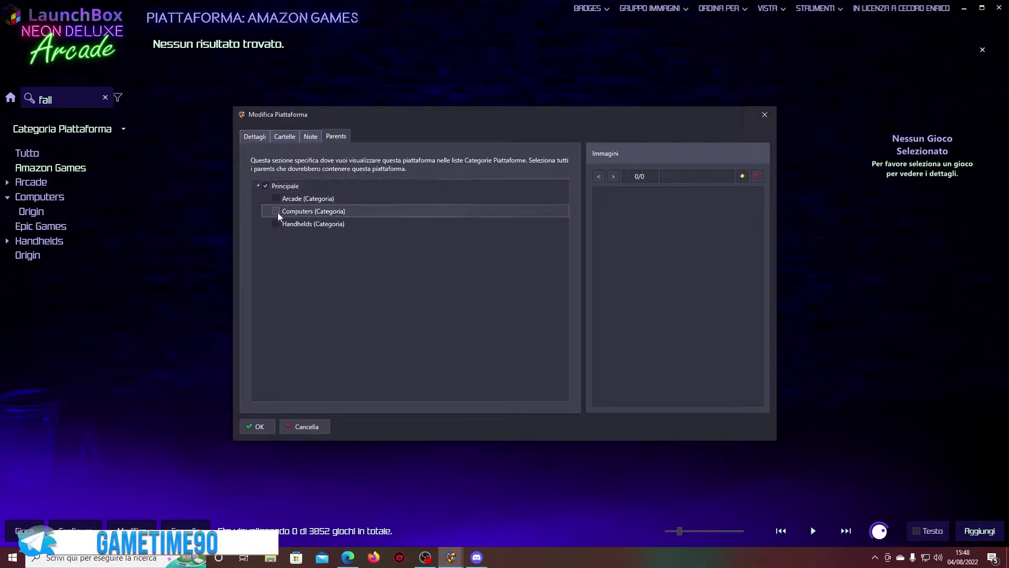
left_click(259, 426)
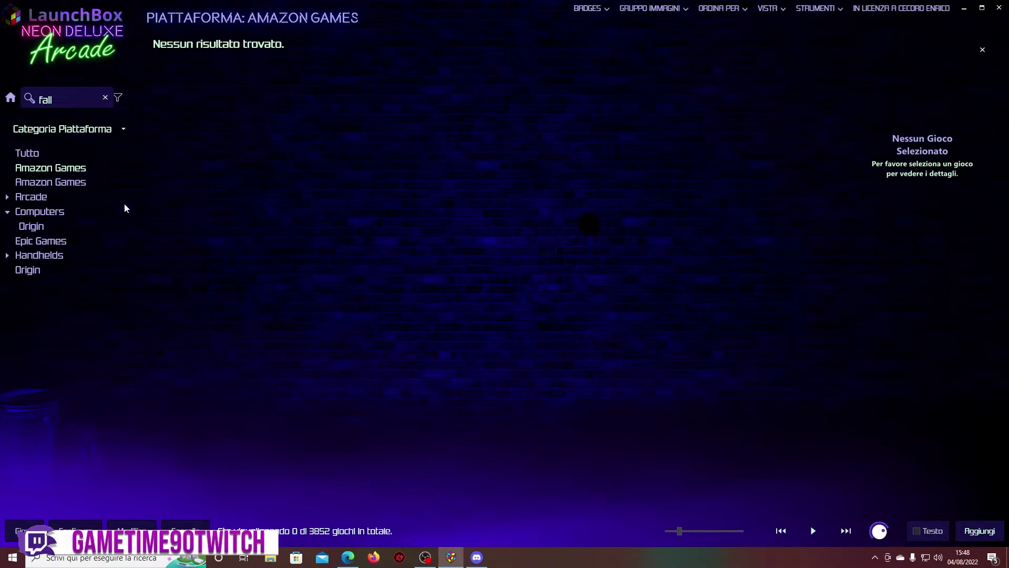
Edit the first Amazon Games entry, deselect Principale among its parents and save the platform
right_click(59, 175)
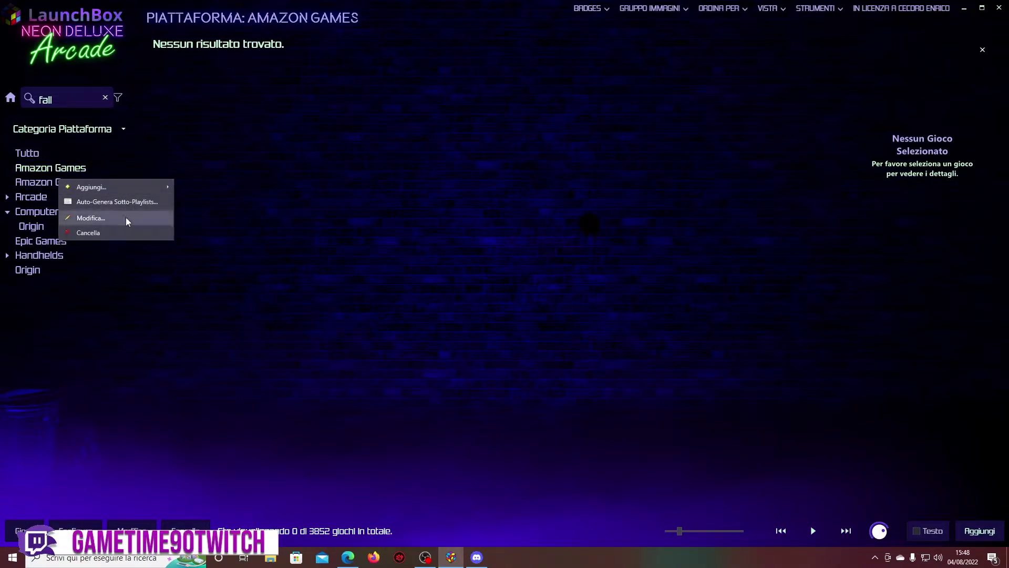
left_click(125, 217)
left_click(333, 137)
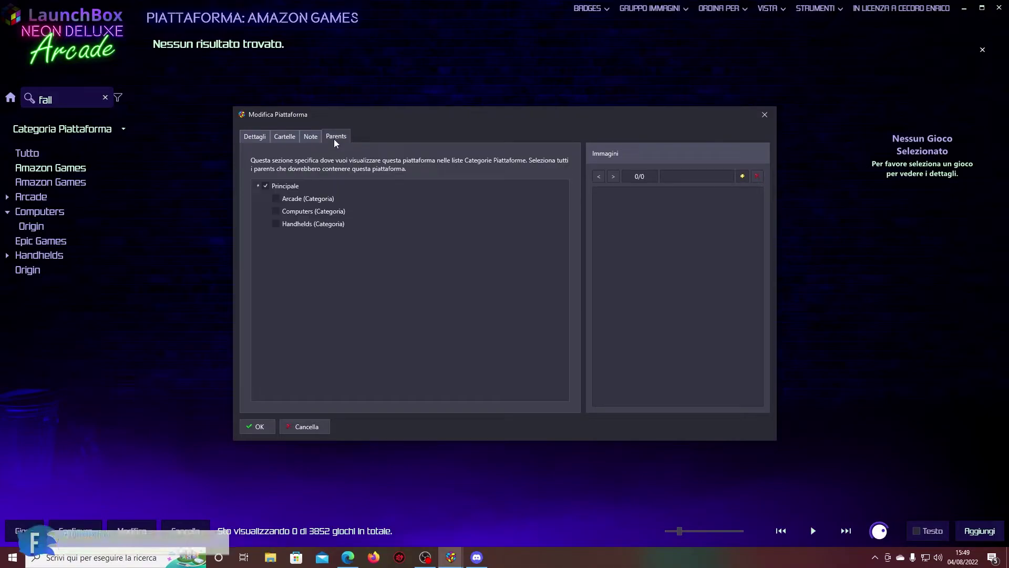
left_click(270, 186)
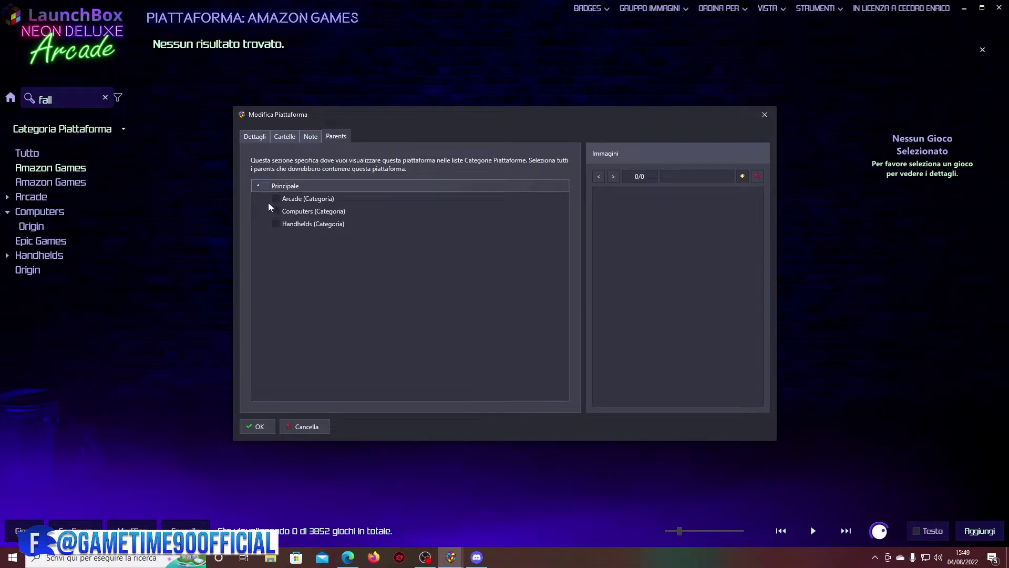
left_click(259, 426)
left_click(579, 306)
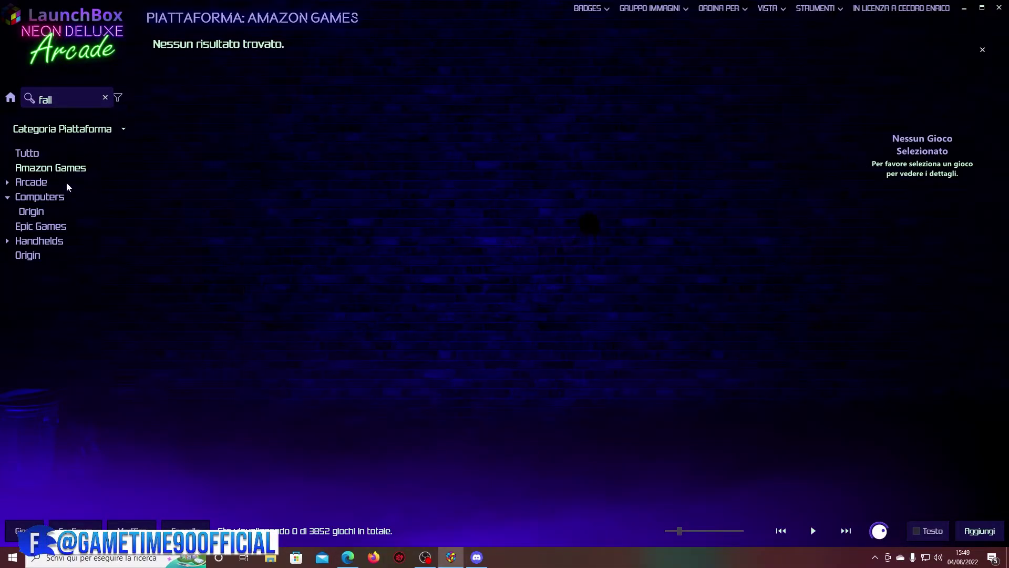
Edit the Origin platform nested in Computers and remove the Computers category from its parents, keeping Principale
left_click(50, 210)
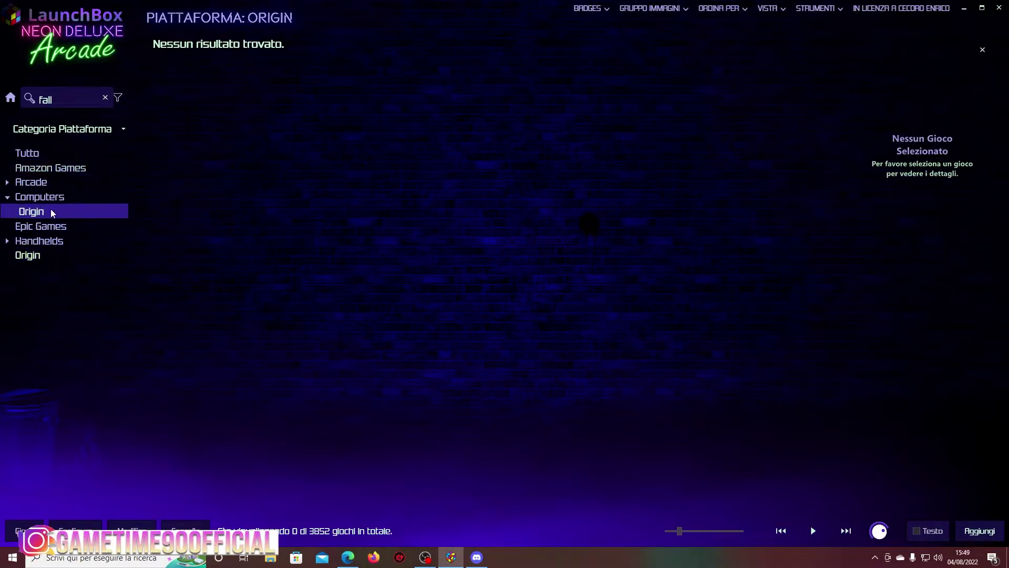
right_click(50, 215)
right_click(36, 221)
left_click(91, 263)
left_click(289, 140)
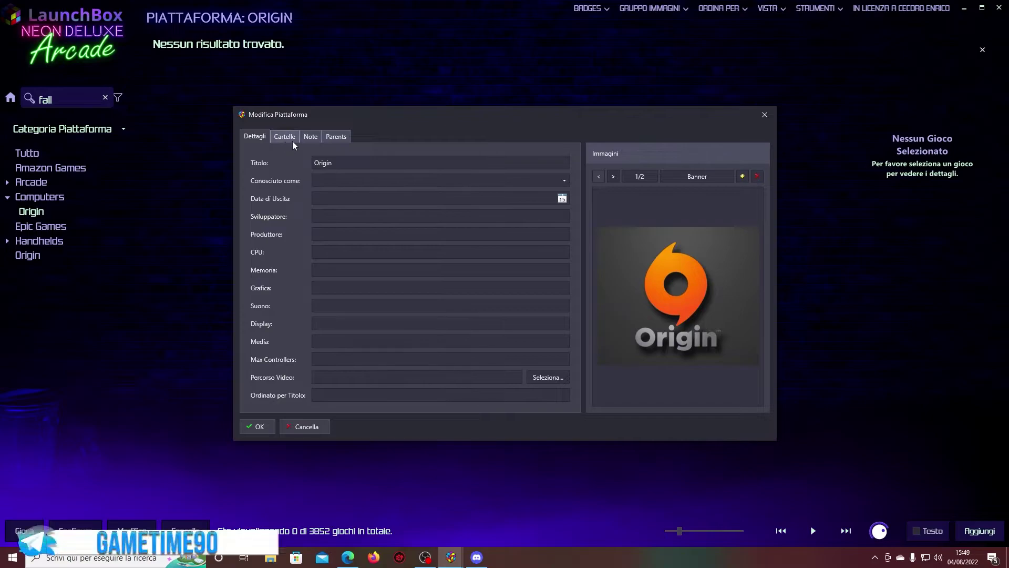
left_click(335, 138)
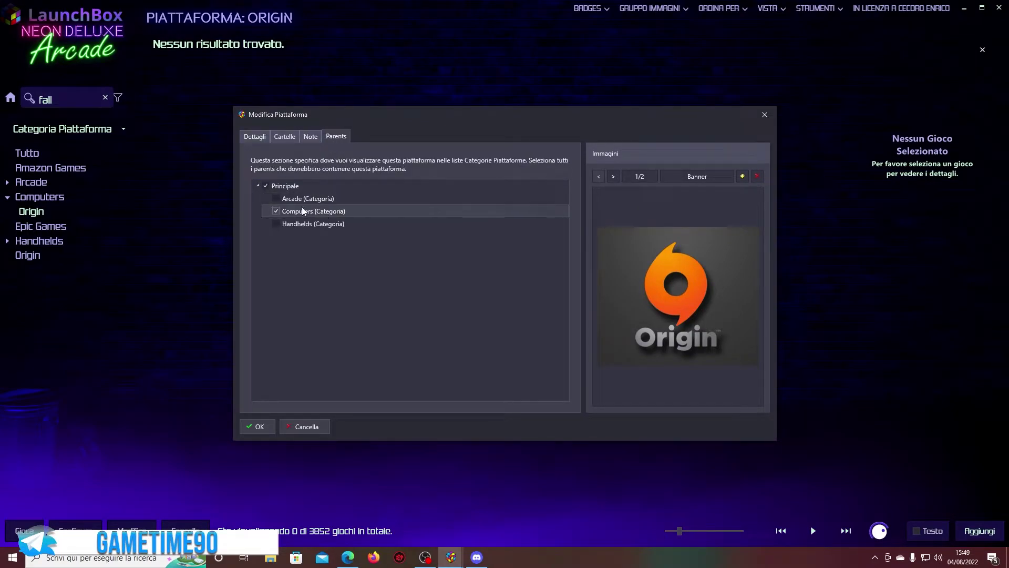
left_click(277, 212)
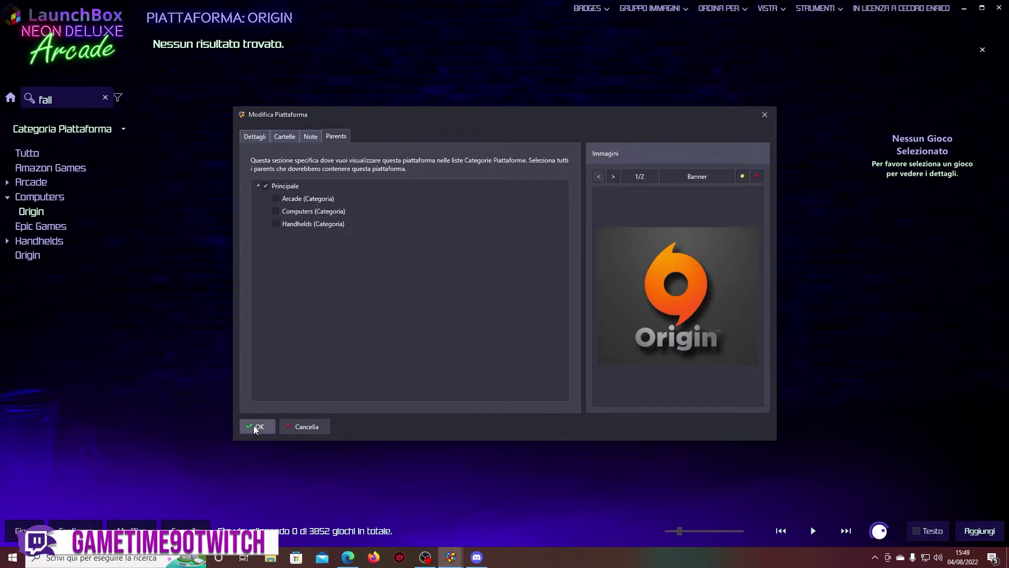
left_click(256, 427)
Look through the Handhelds, Origin, Epic Games, Computers and Amazon Games entries in the platform list
left_click(29, 241)
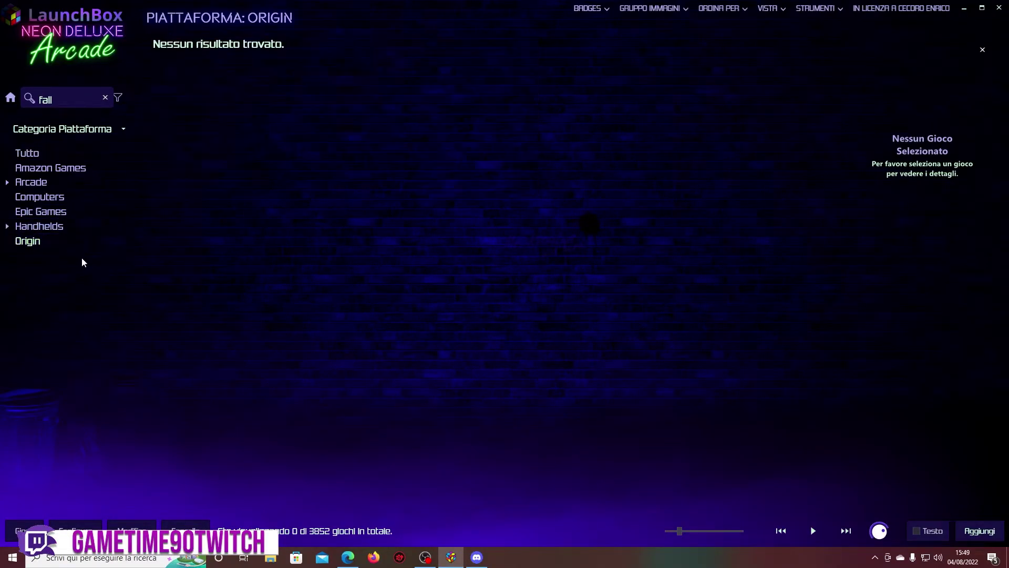
left_click(7, 230)
left_click(7, 227)
left_click(7, 227)
left_click(22, 243)
left_click(15, 211)
left_click(13, 197)
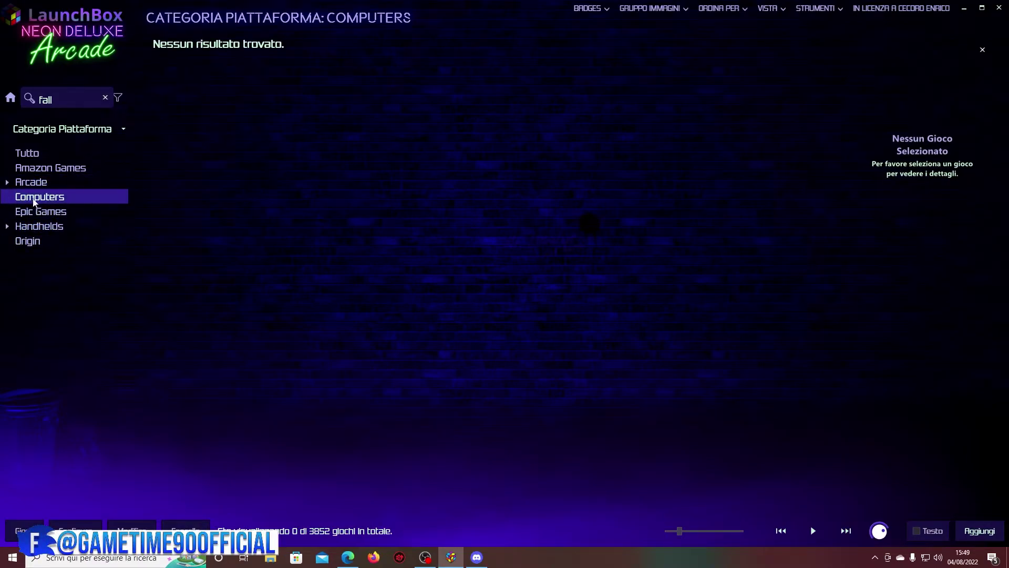
left_click(62, 213)
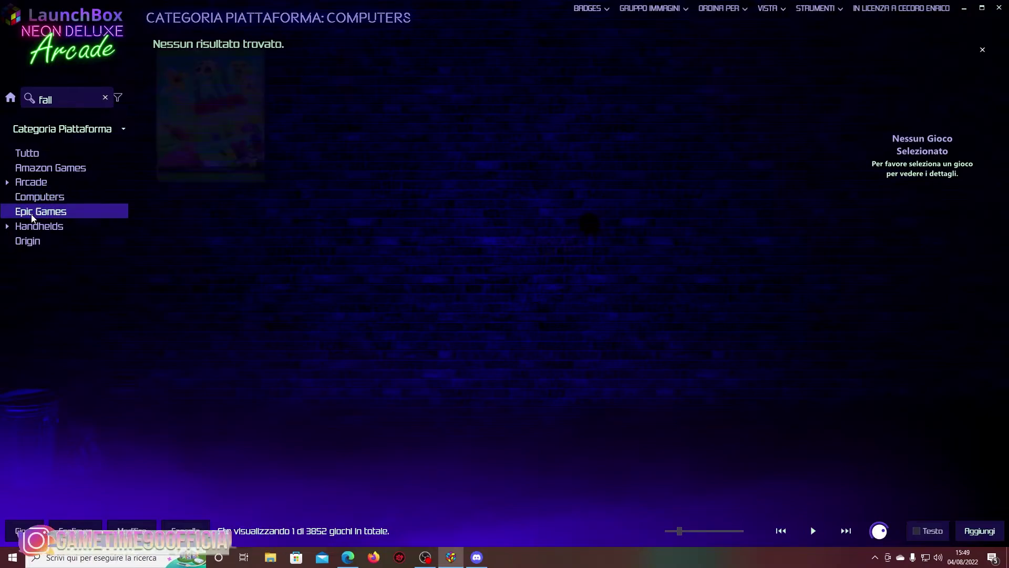
left_click(71, 171)
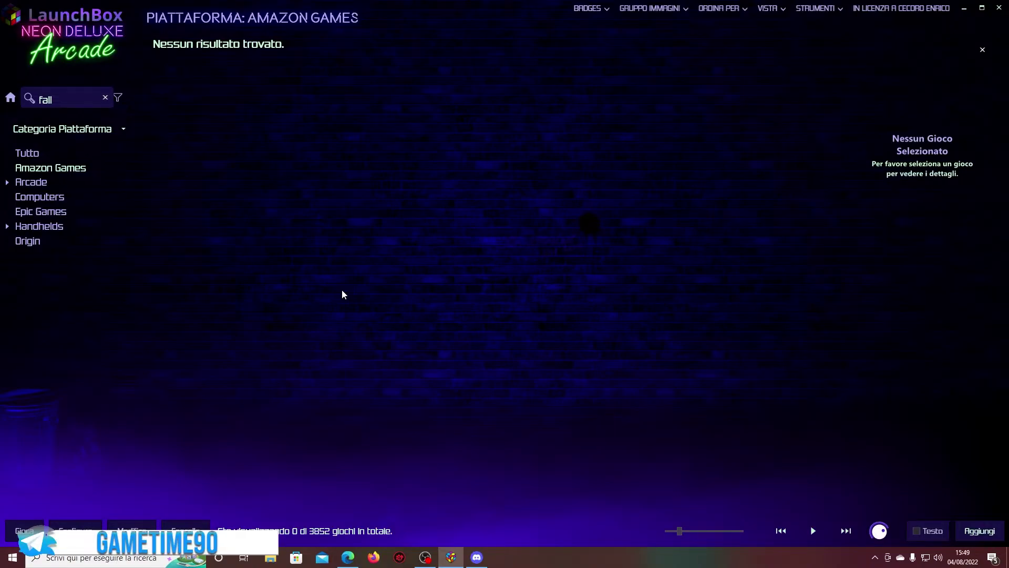
Start the Steam games import and continue with the prefilled custom Steam profile URL
left_click(815, 9)
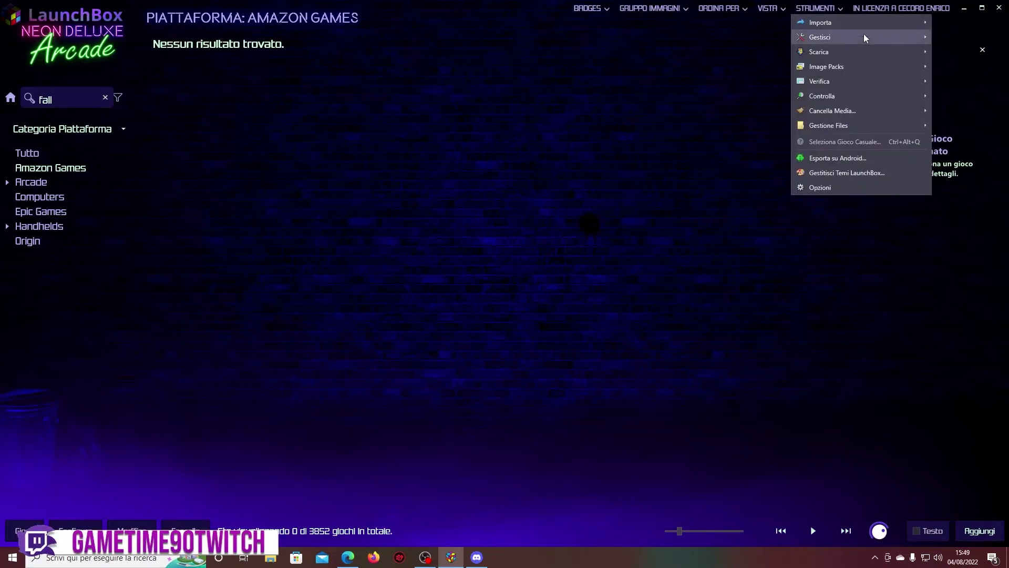
mouse_move(864, 27)
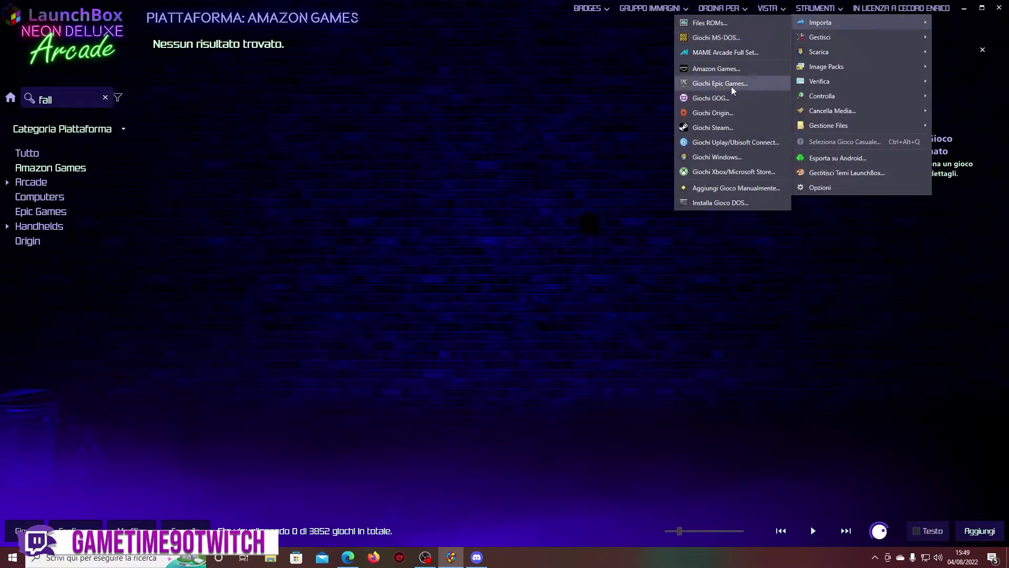
left_click(742, 127)
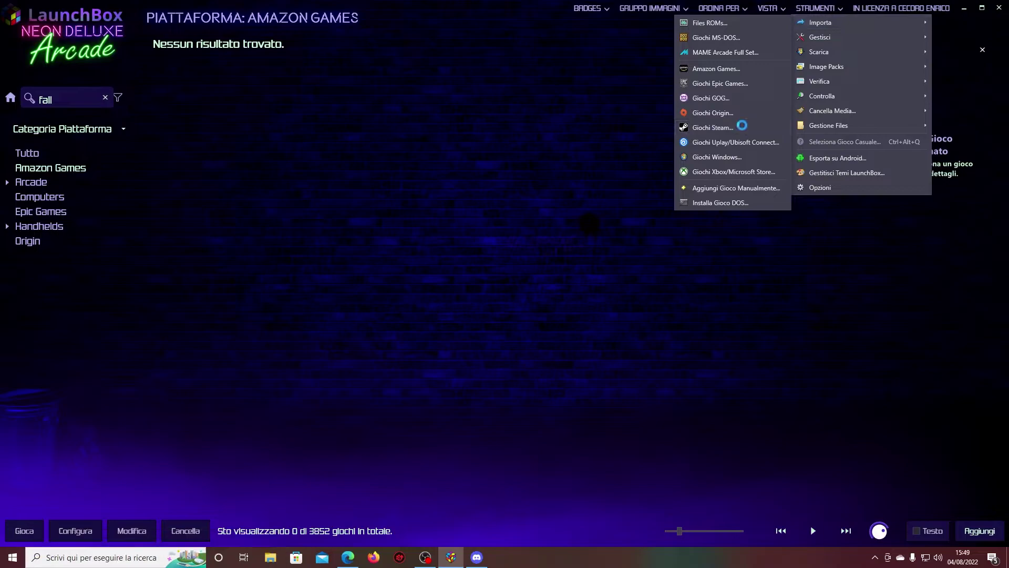
left_click(636, 412)
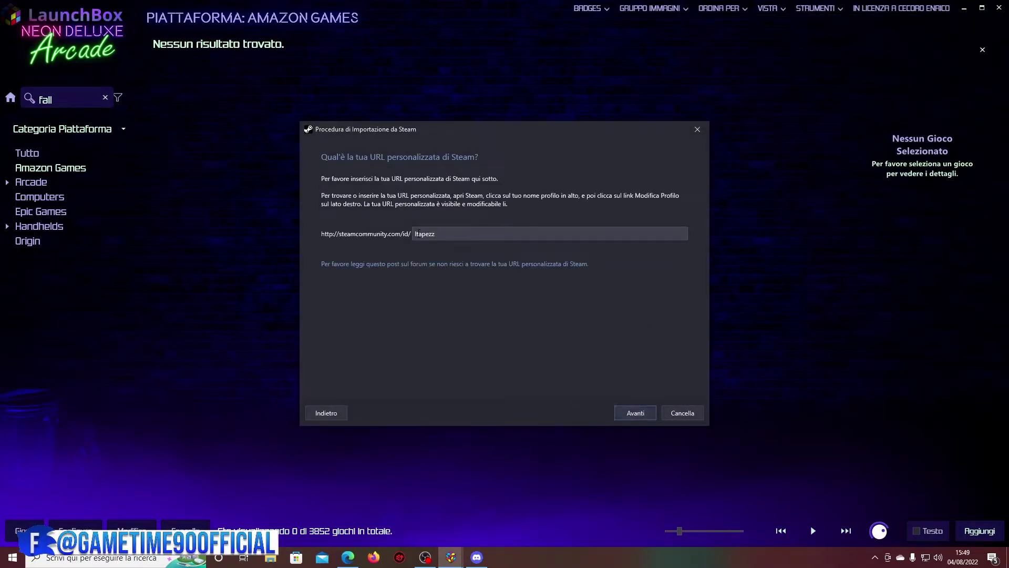
left_click(450, 239)
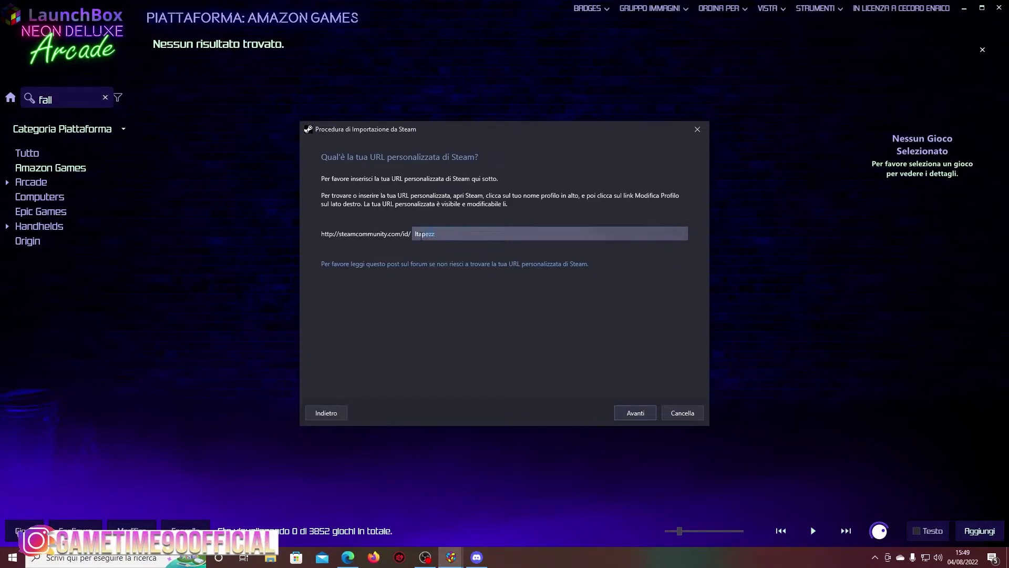
left_click(635, 413)
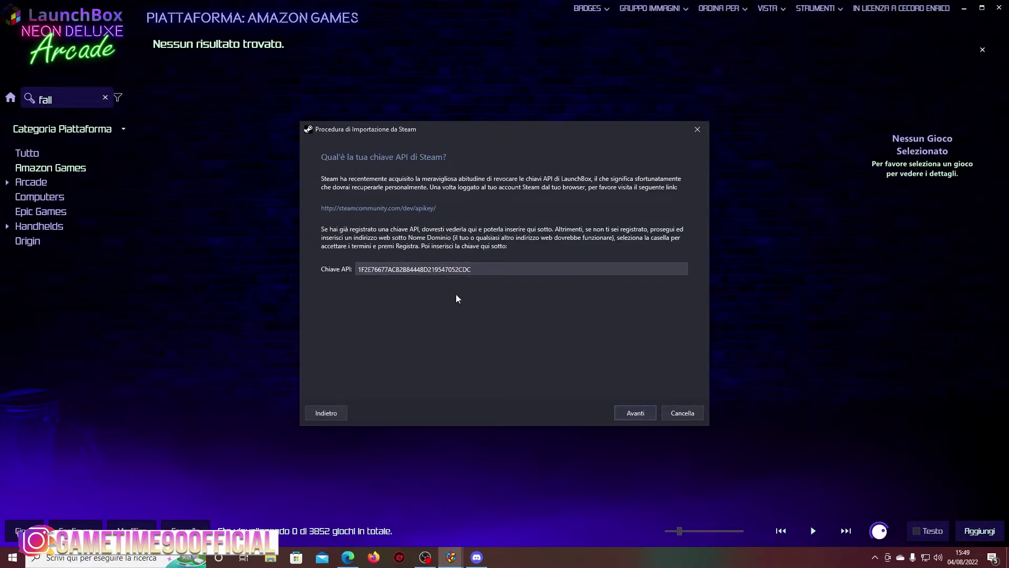
Open the Steam Web API key page through the wizard's link, close the µTorrent Web page and sign in to Steam
left_click_drag(499, 269, 301, 263)
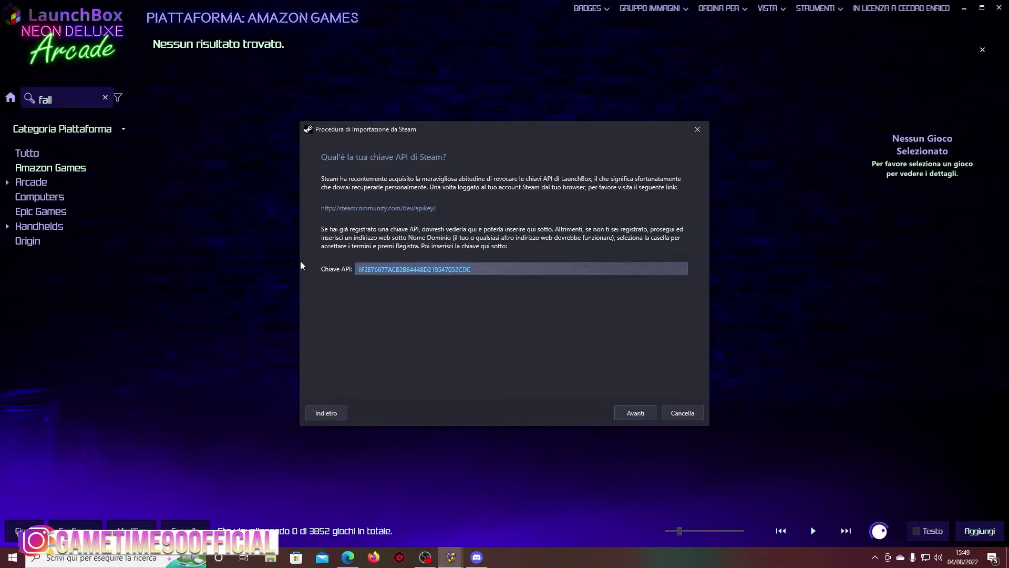
left_click(541, 272)
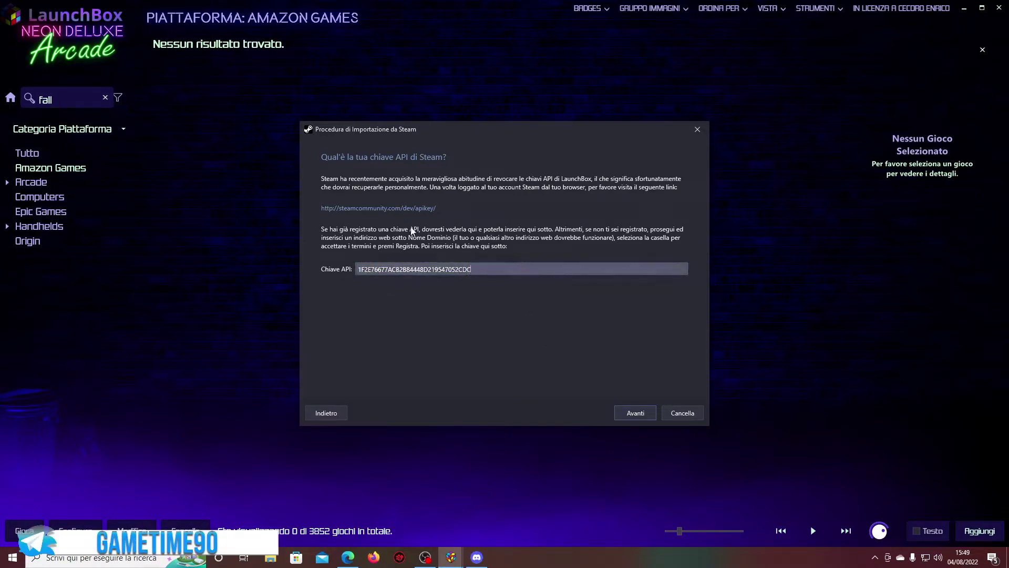
left_click(388, 209)
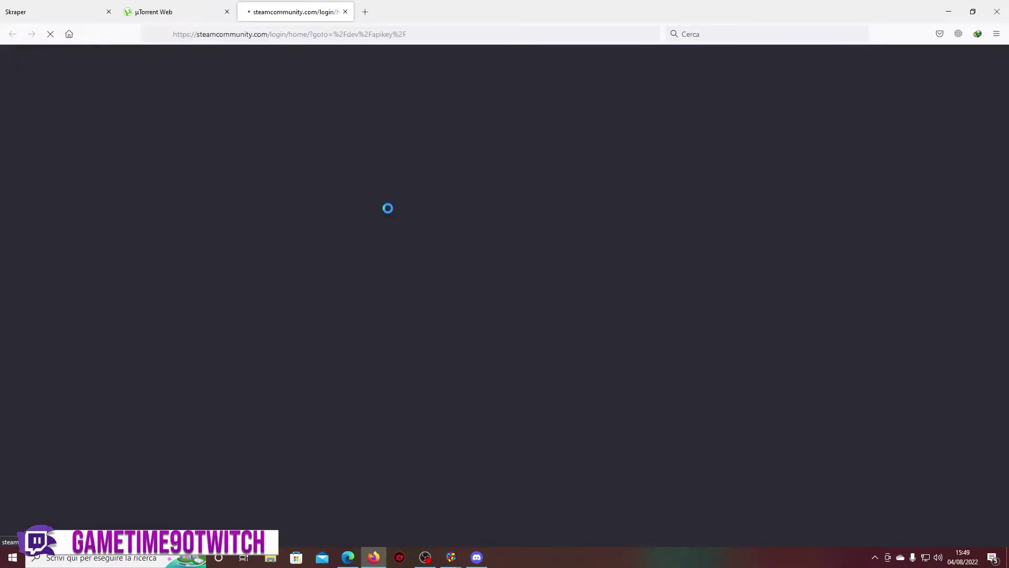
left_click(227, 12)
left_click(341, 252)
left_click(399, 289)
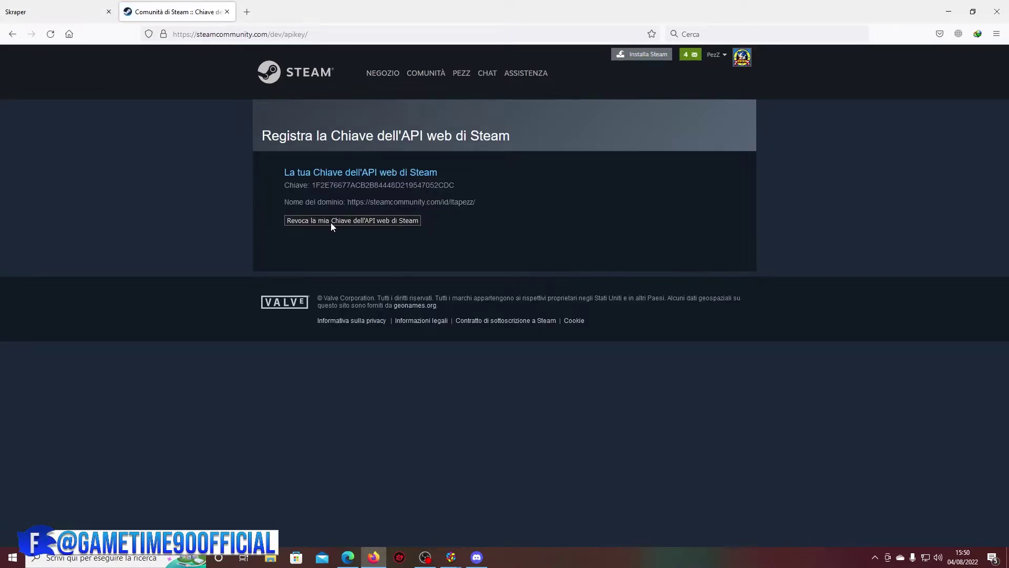
Copy the Web API key from the Steam page without revoking it, paste it into the wizard's API key field and continue
left_click(332, 221)
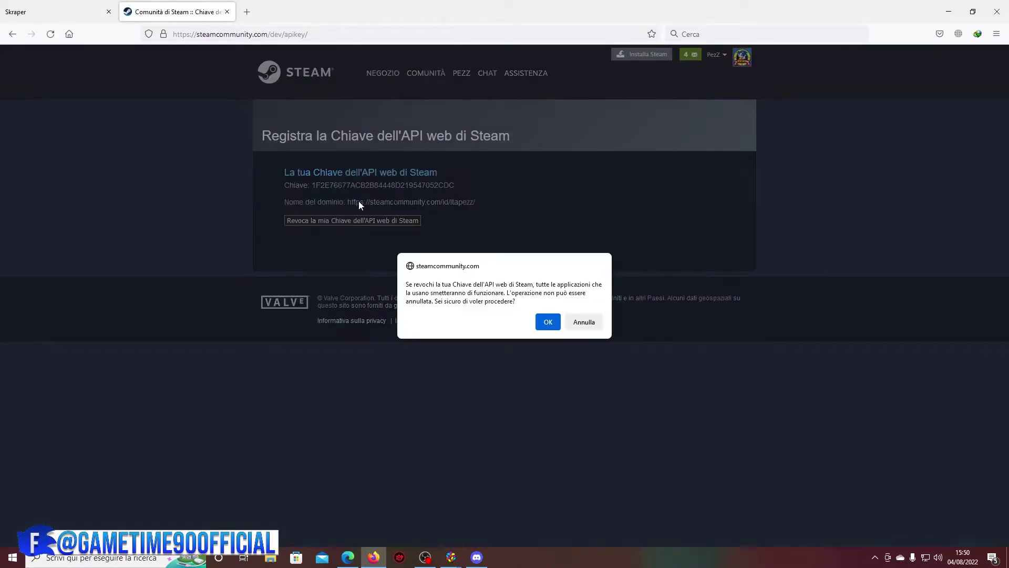
left_click(583, 322)
left_click_drag(490, 192, 325, 185)
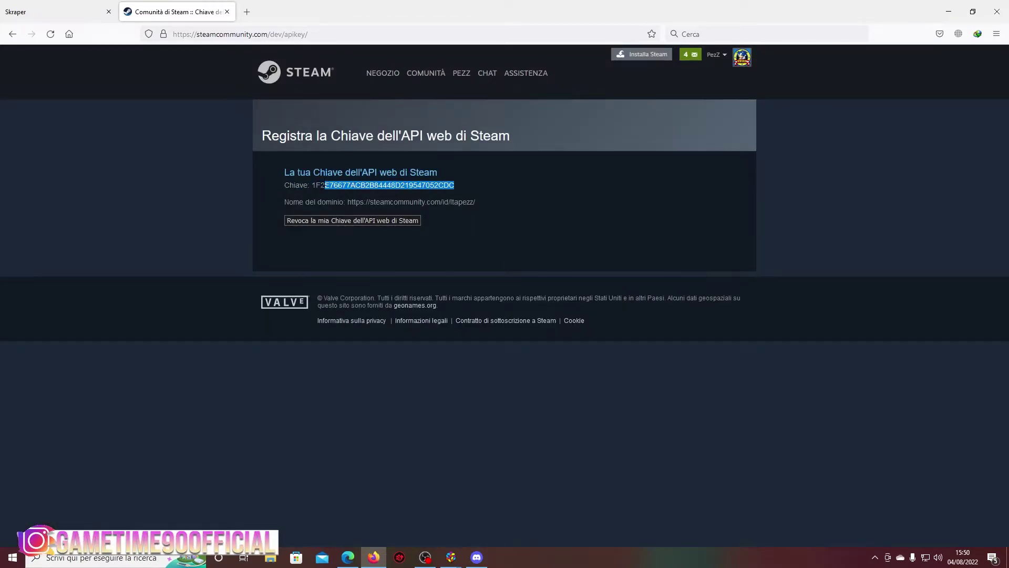
right_click(313, 185)
left_click(336, 196)
left_click(948, 11)
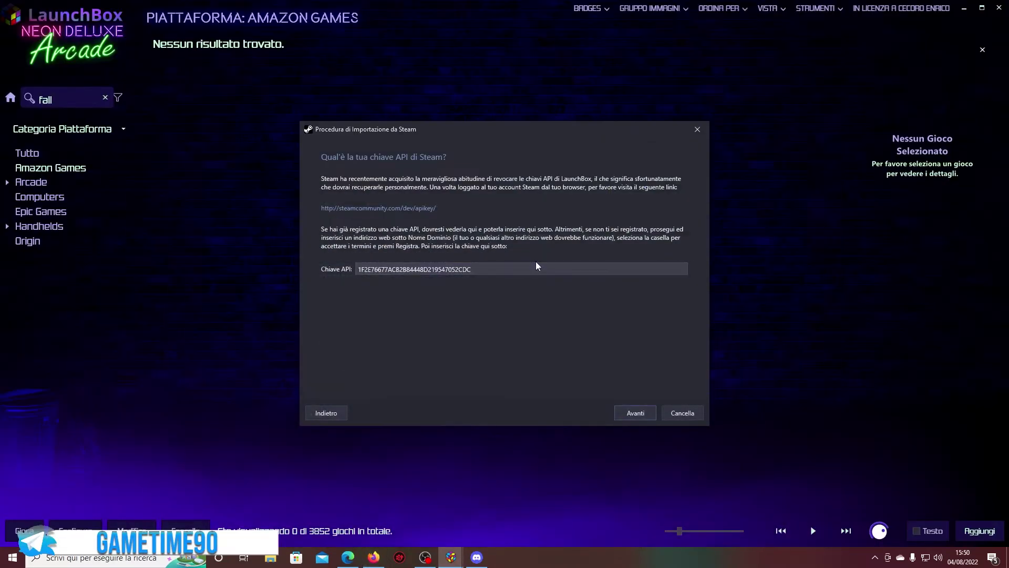
right_click(395, 272)
left_click(417, 305)
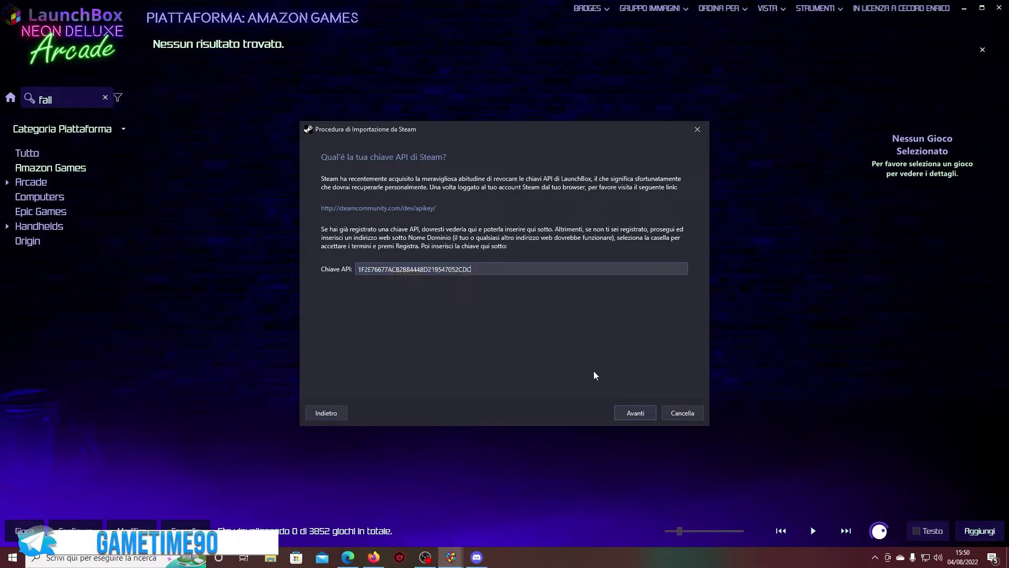
left_click(635, 413)
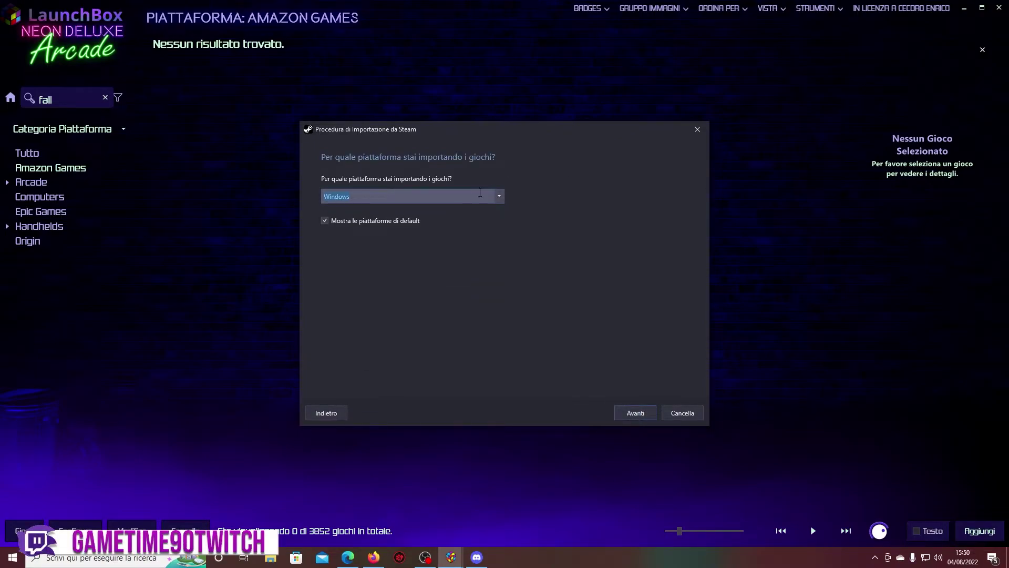
Keep Windows as the import platform and continue with only the local metadata database search enabled
left_click(392, 198)
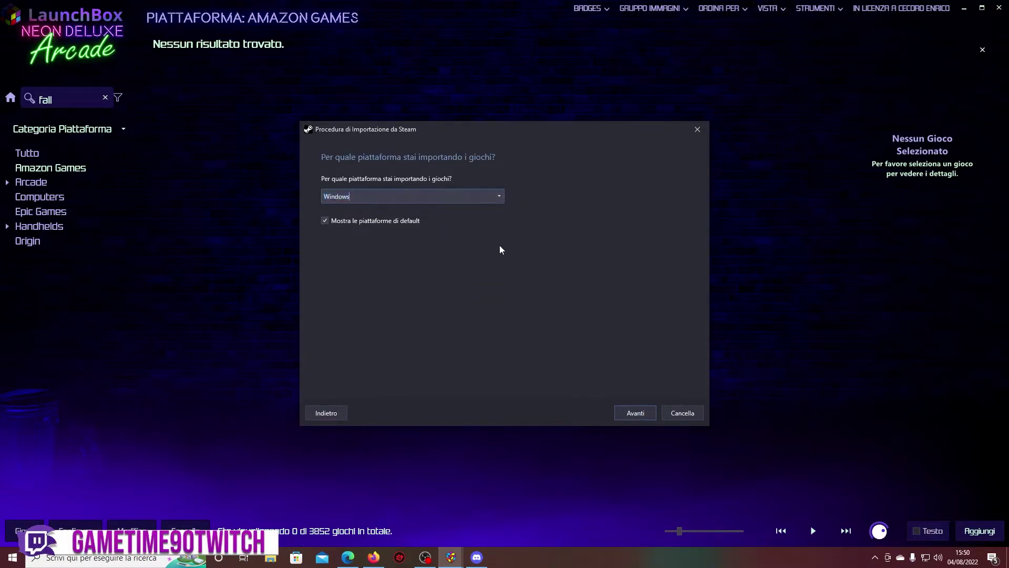
left_click(641, 414)
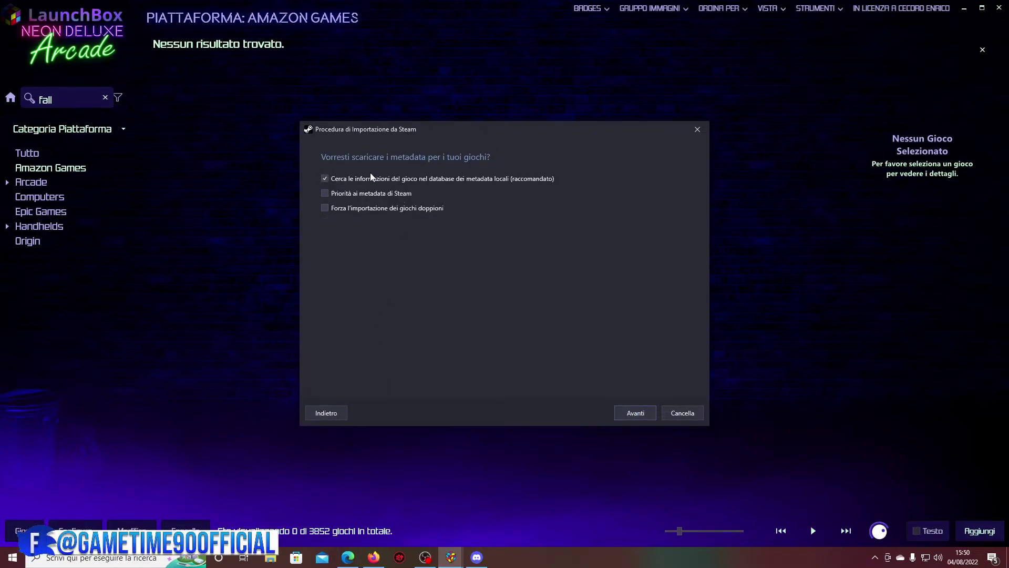
left_click(636, 414)
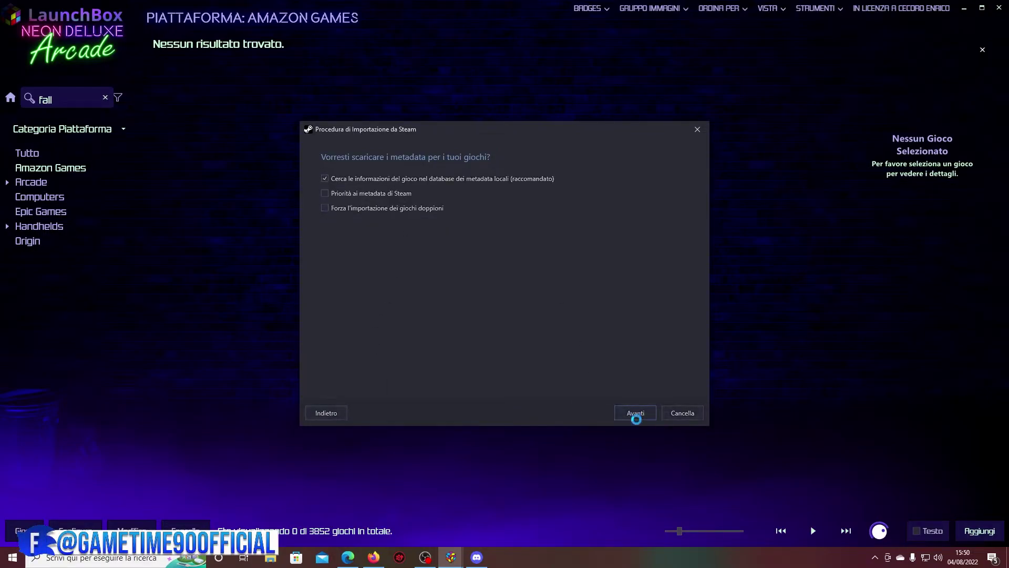
Deselect all image types for download and continue to the list of games ready to import
scroll(465, 274, "down", 5)
left_click(423, 380)
left_click(358, 381)
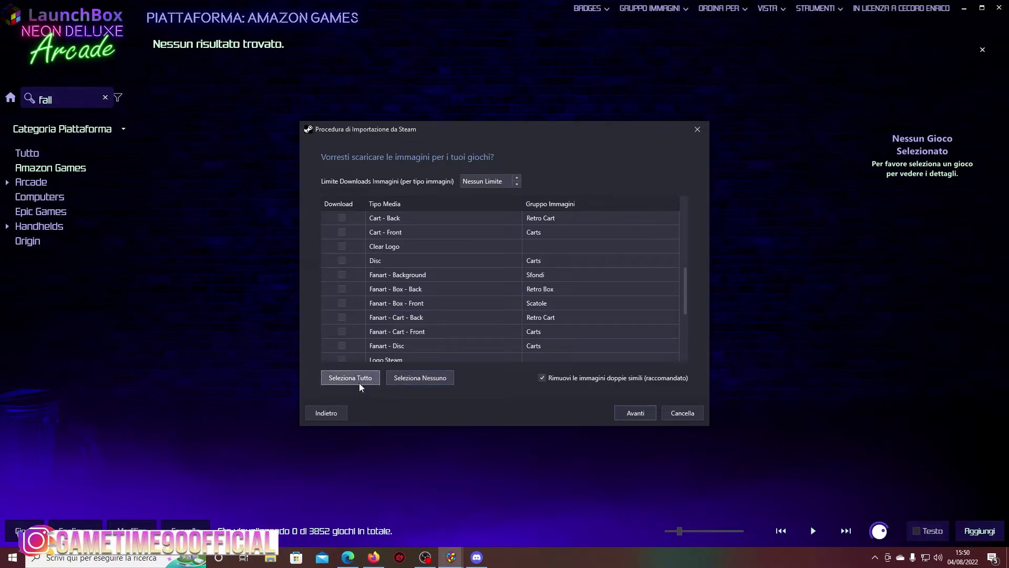
left_click(636, 414)
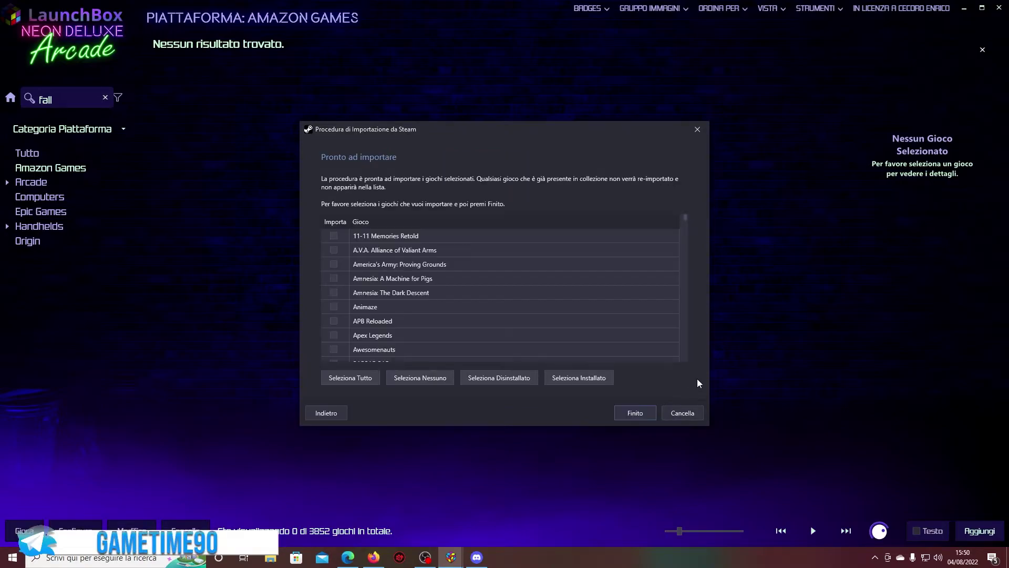
Search Windows for steam and launch the Steam client while the import list stays open
scroll(414, 262, "down", 3)
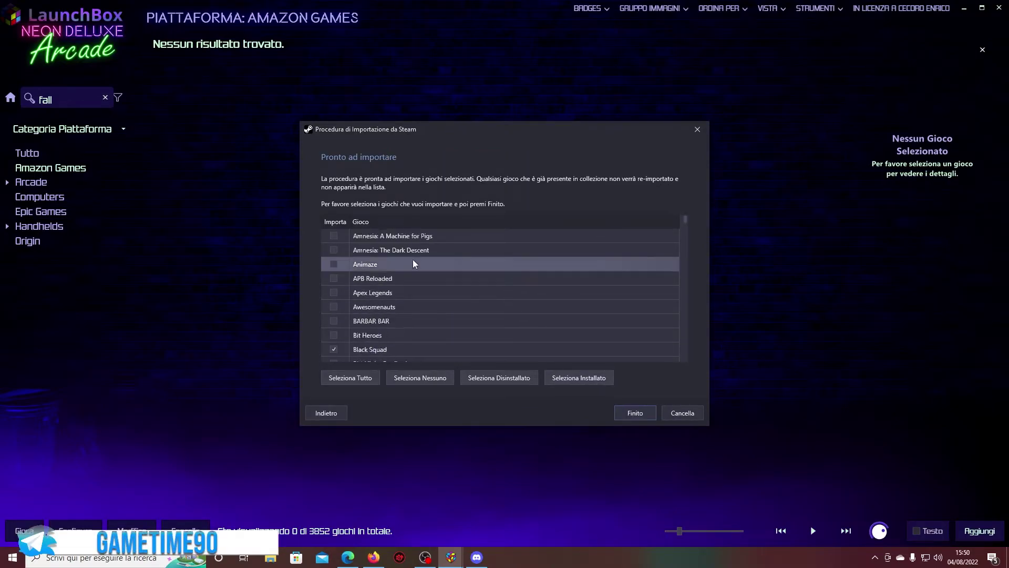
left_click(133, 560)
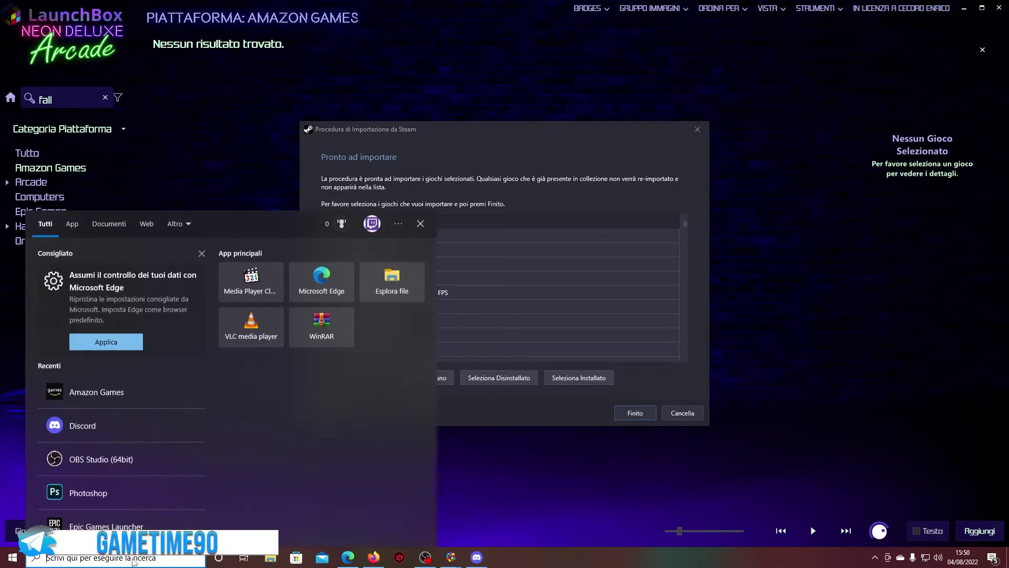
type("steam")
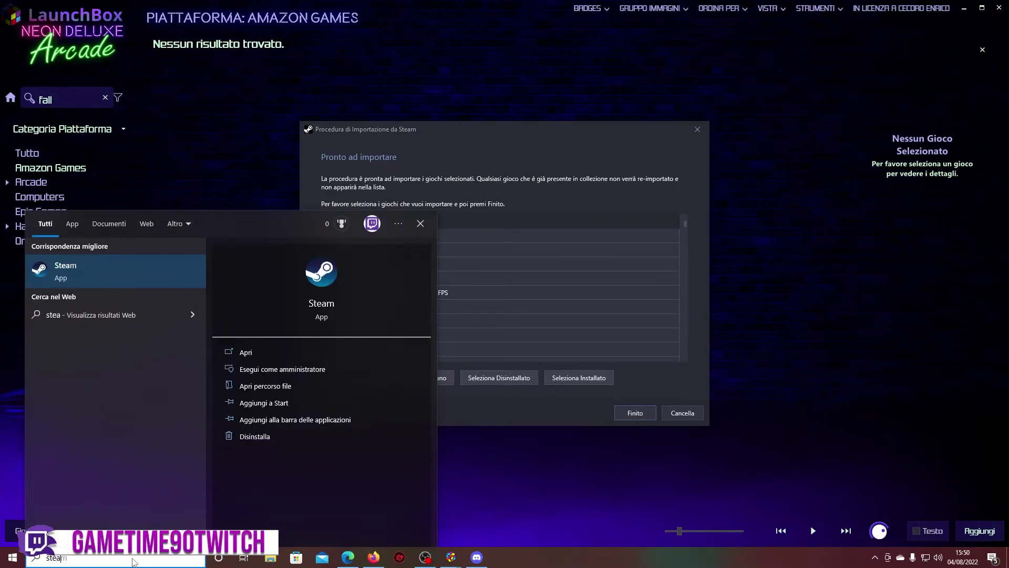
left_click(167, 279)
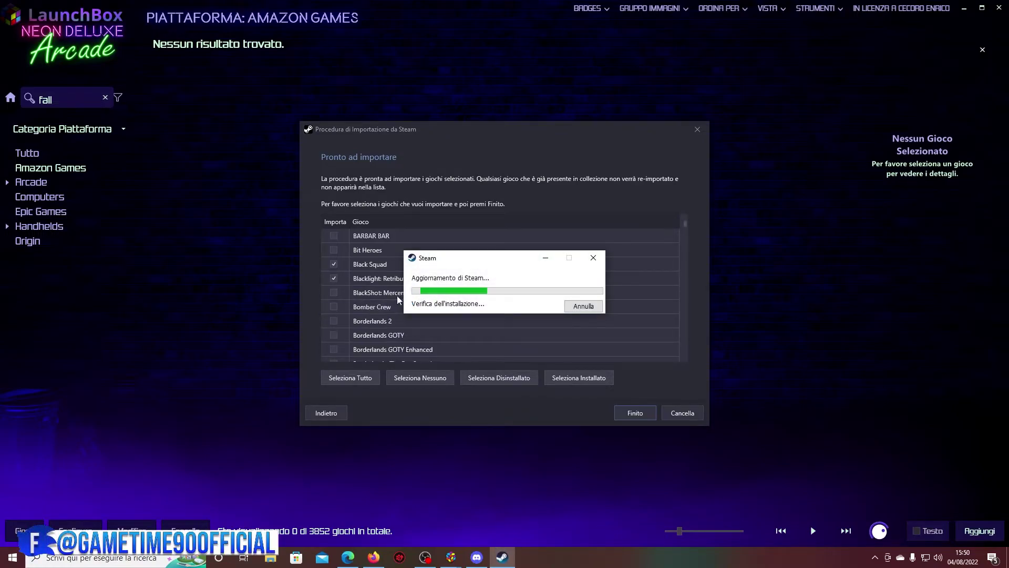
Look through the import list to see which Steam games are selected, as far as Ironsight
scroll(380, 273, "down", 9)
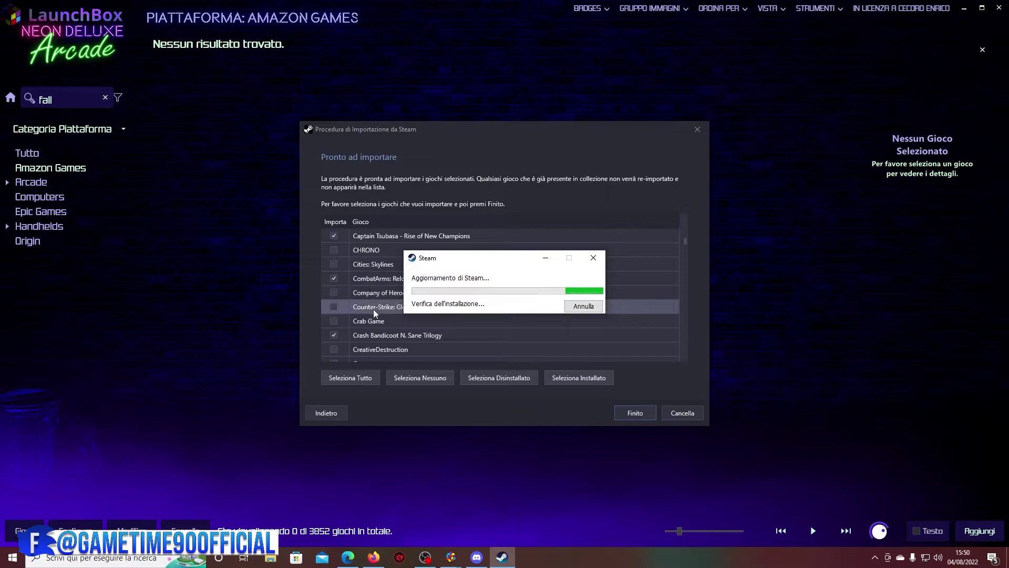
scroll(373, 308, "down", 1)
scroll(398, 305, "down", 5)
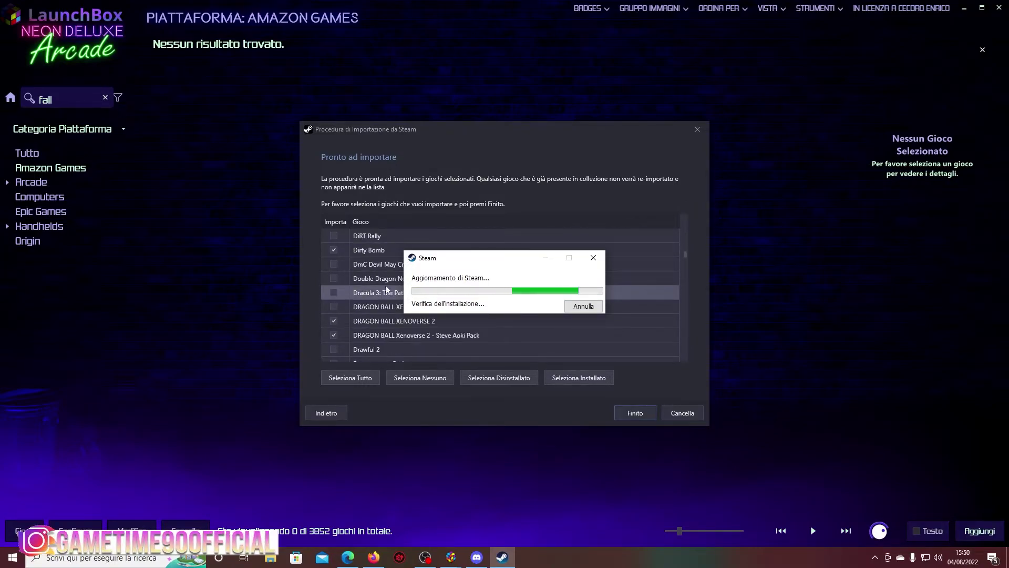
scroll(463, 320, "down", 1)
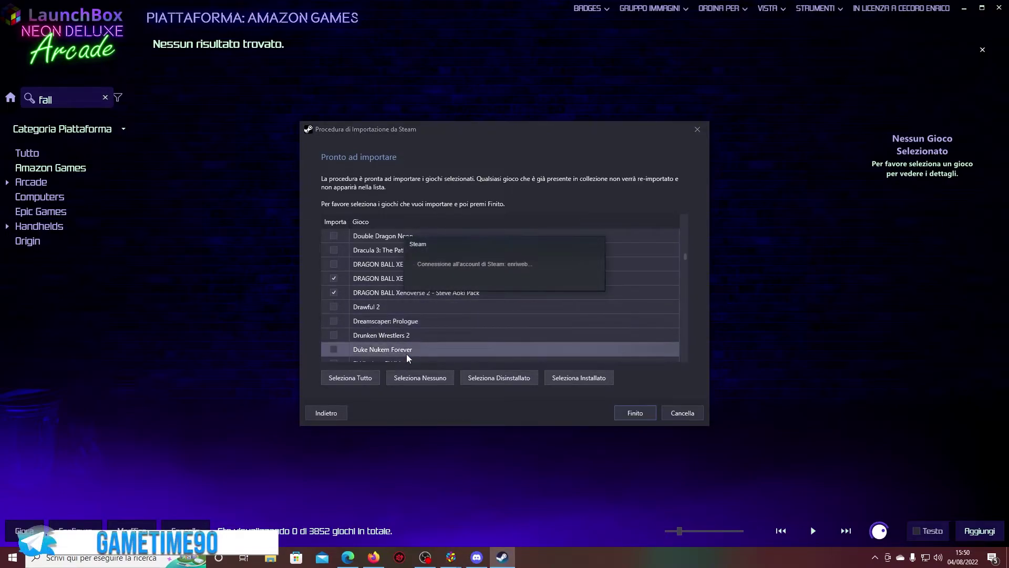
scroll(400, 339, "down", 2)
scroll(394, 326, "down", 7)
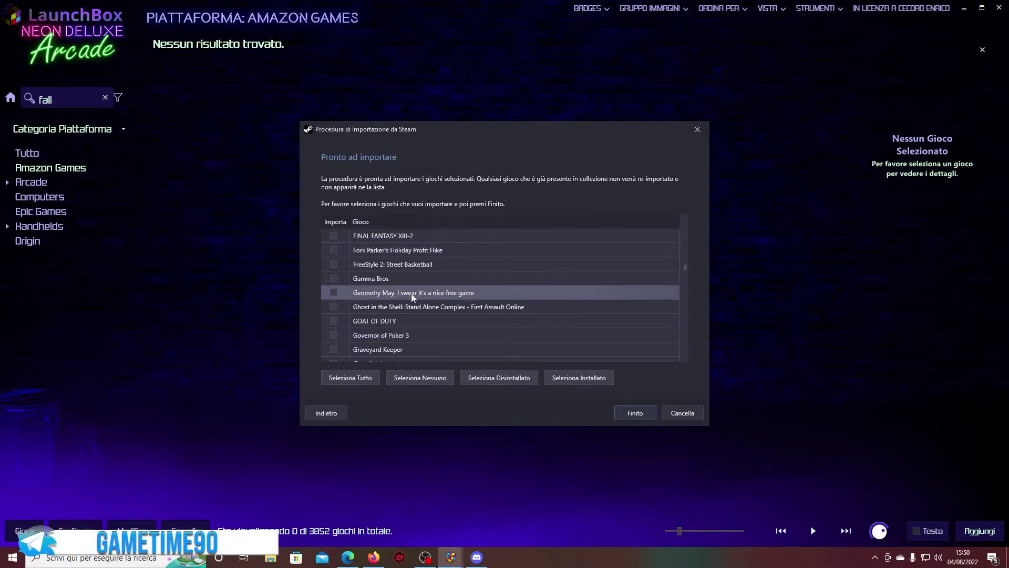
scroll(449, 303, "down", 2)
left_click(450, 307)
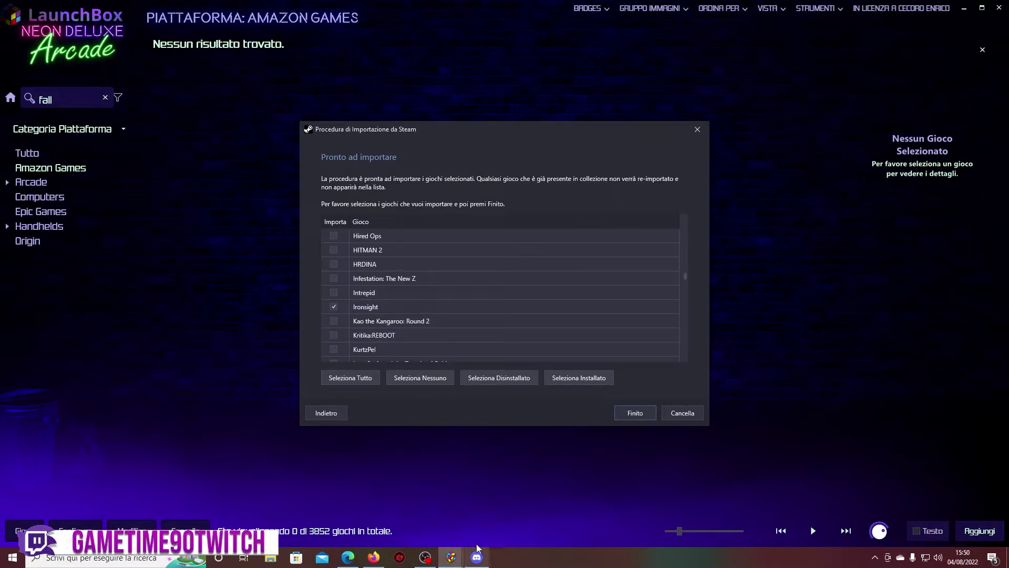
Bring up the running Steam client's library and dismiss its news window
left_click(874, 557)
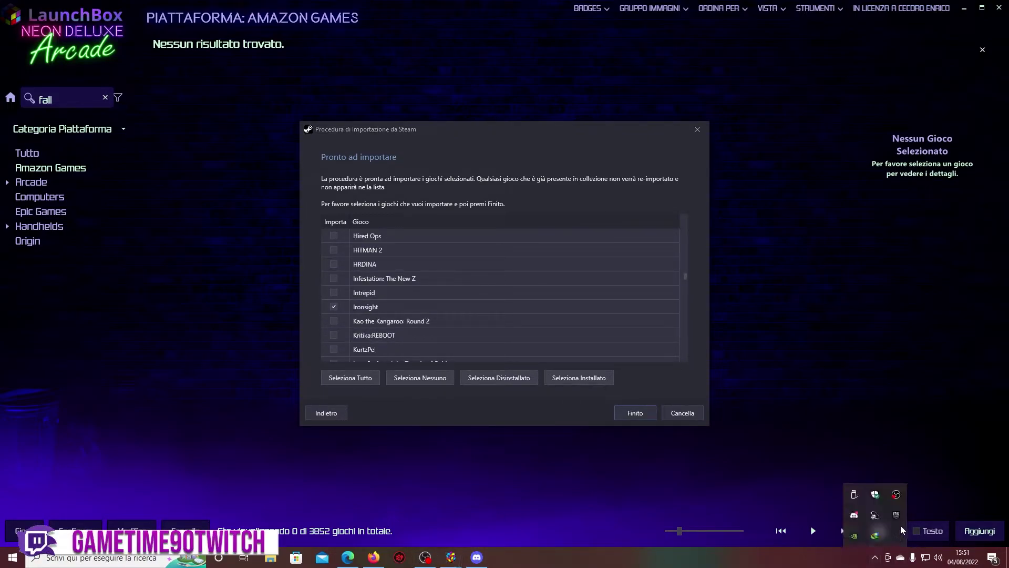
left_click(875, 515)
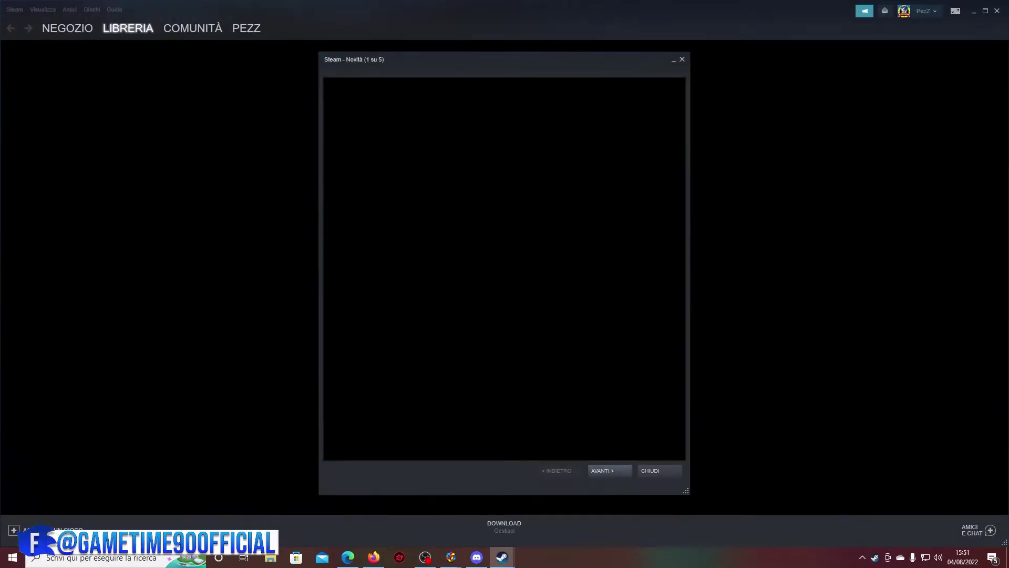
left_click(660, 469)
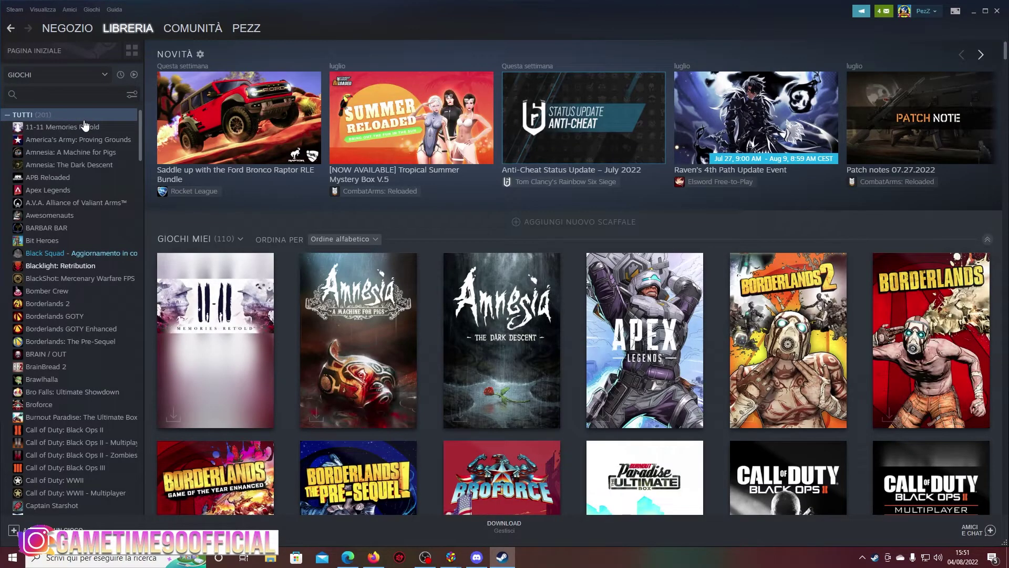
View America's Army: Proving Grounds in the Steam library and look through the list of owned games
right_click(87, 118)
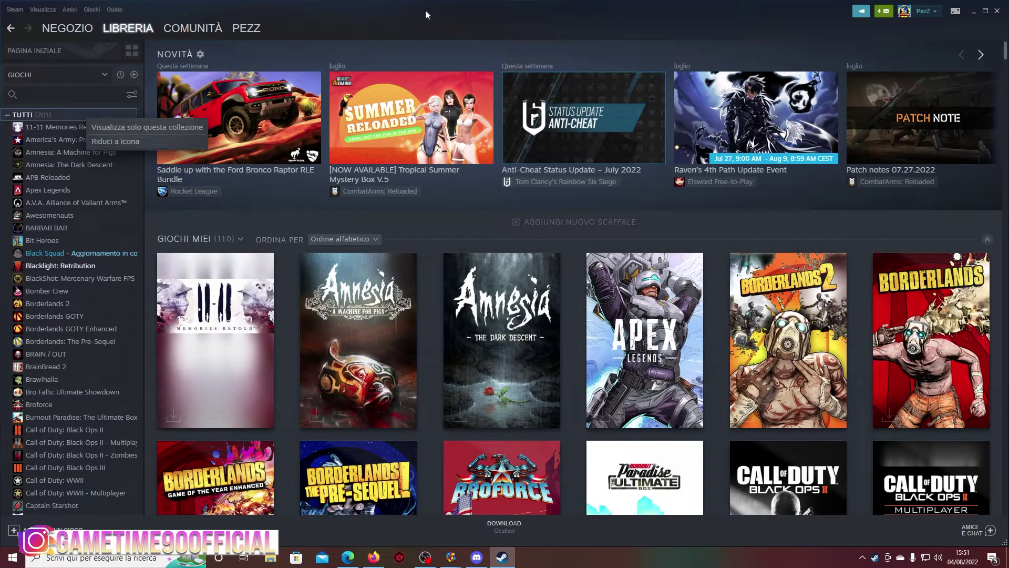
left_click(50, 140)
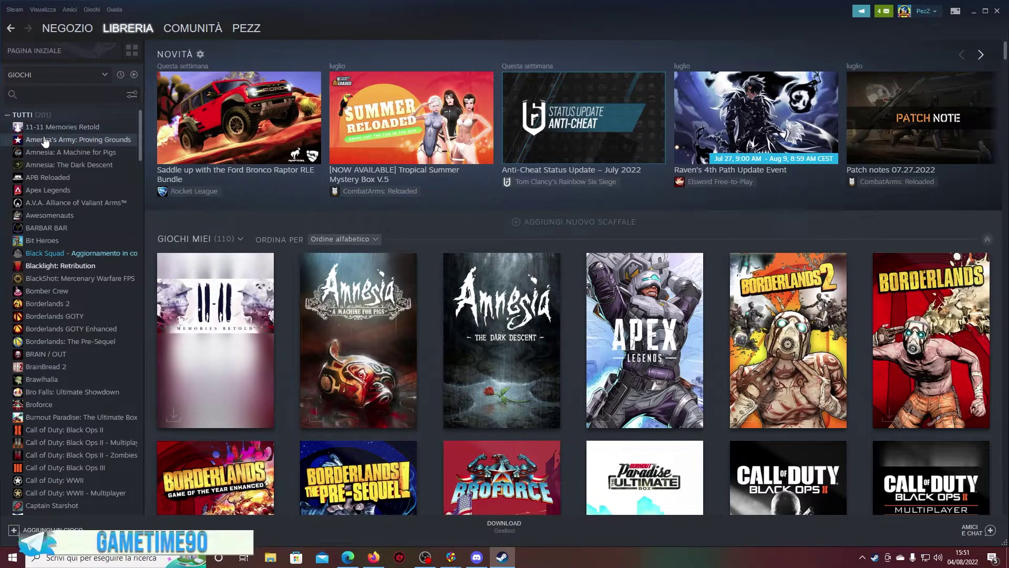
scroll(81, 247, "down", 3)
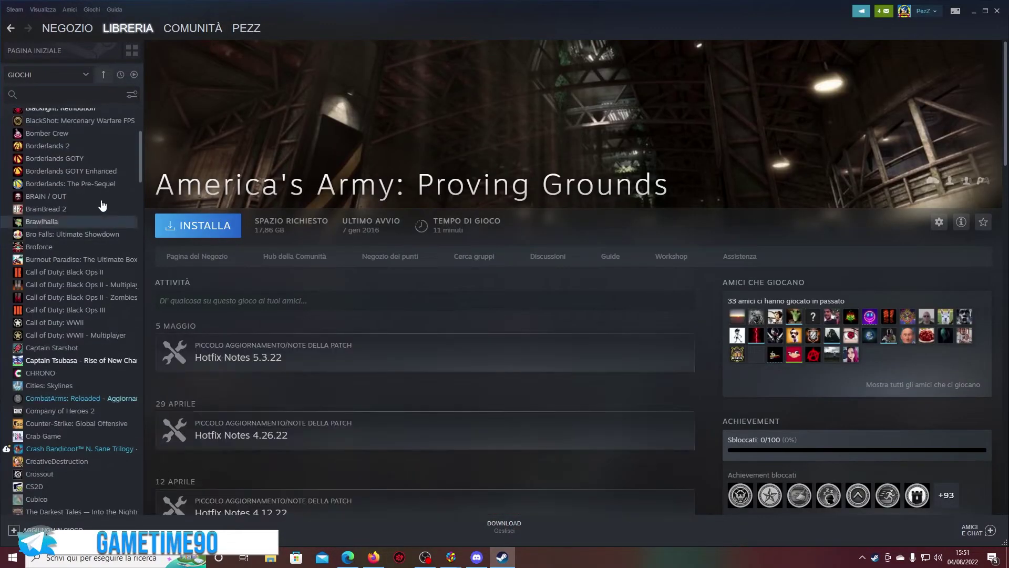
View Borderlands 2, CombatArms: Reloaded and Crash Bandicoot N. Sane Trilogy in the Steam library to compare their install, update and play states
left_click(69, 159)
left_click(63, 146)
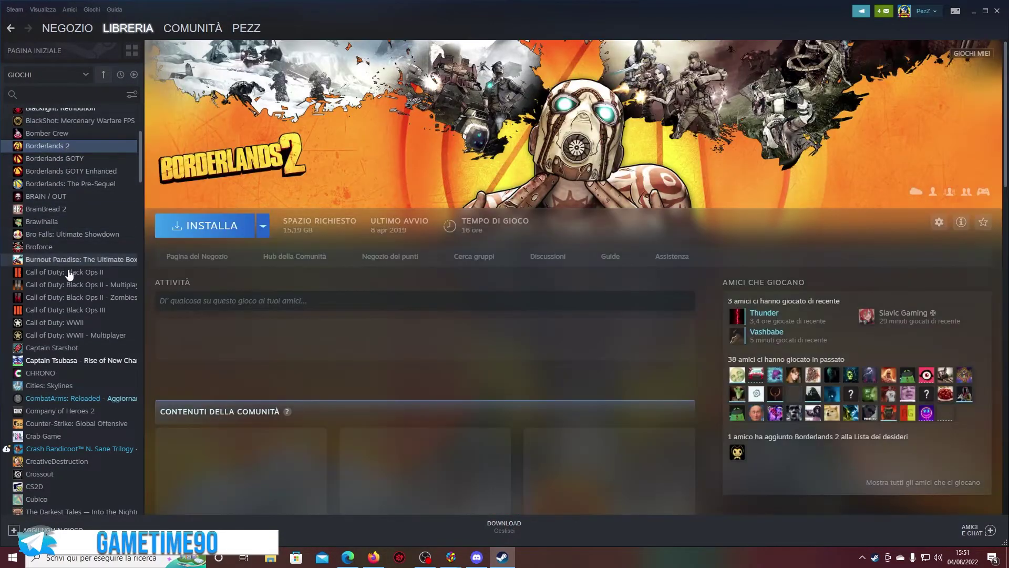
left_click(108, 400)
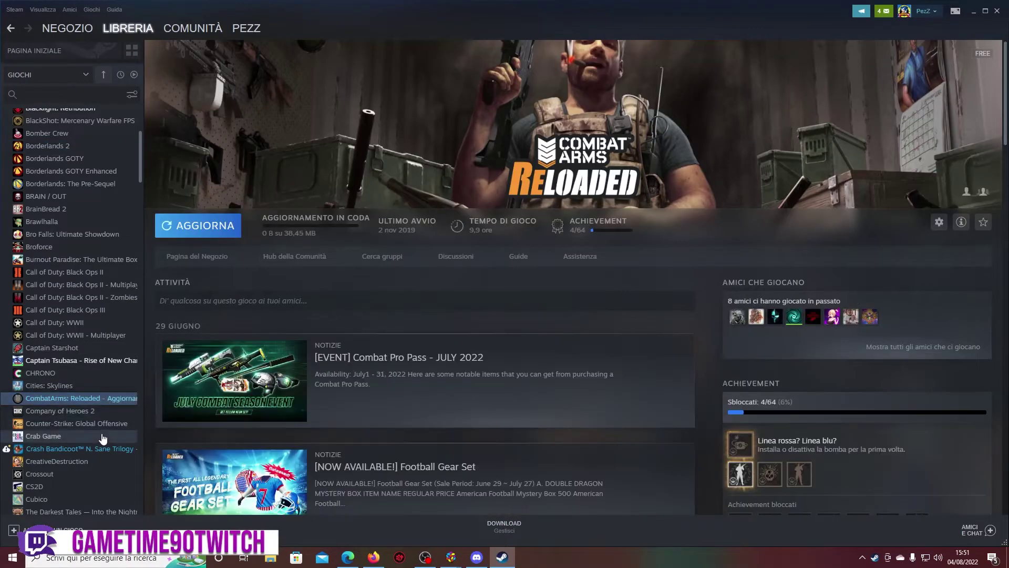
left_click(109, 451)
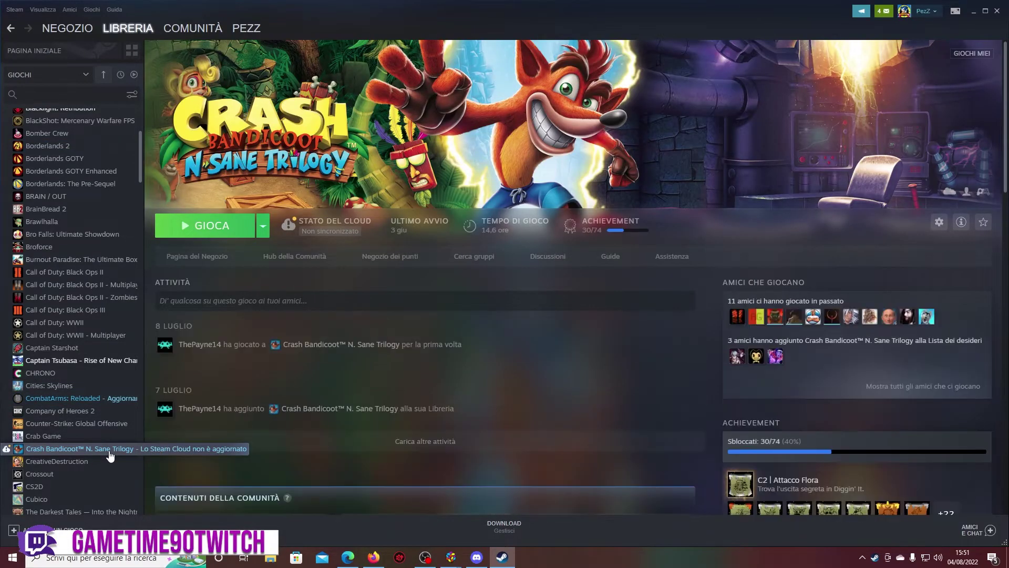
left_click(112, 401)
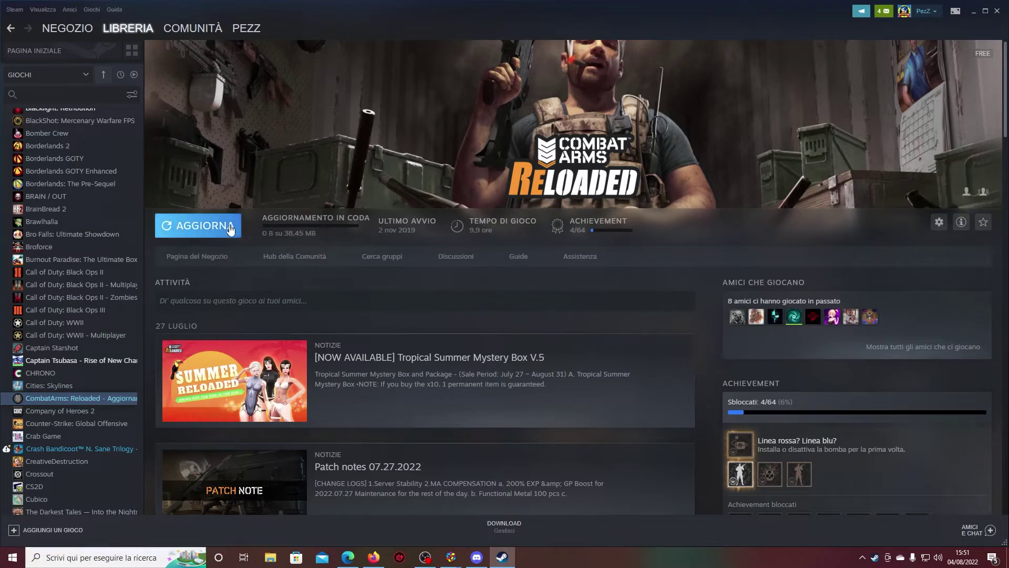
scroll(58, 436, "down", 3)
scroll(72, 452, "down", 3)
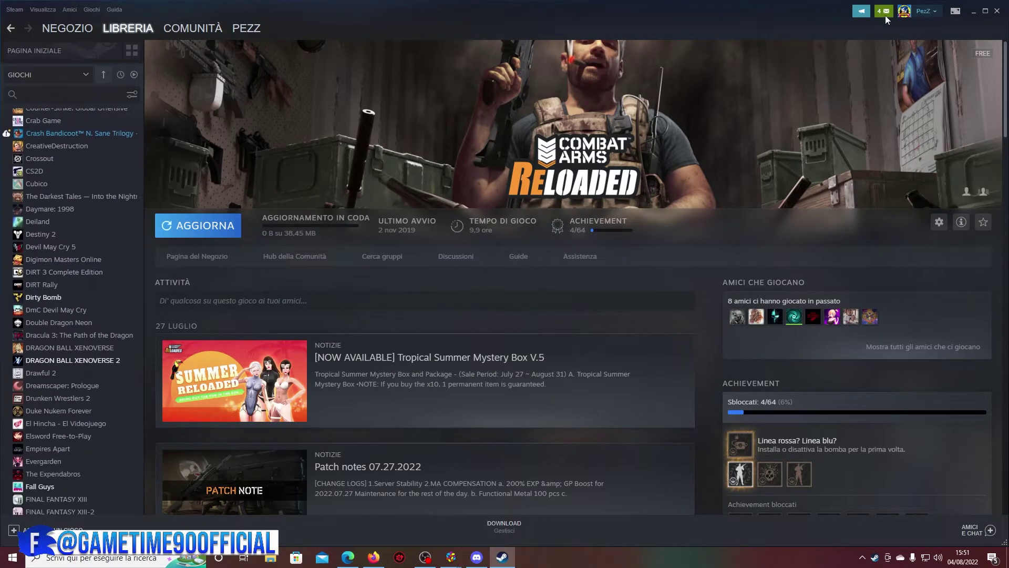
Return to LaunchBox, check the rest of the Steam import list down to Zula Europe and finish the import
left_click(973, 11)
scroll(447, 289, "down", 15)
scroll(466, 289, "down", 15)
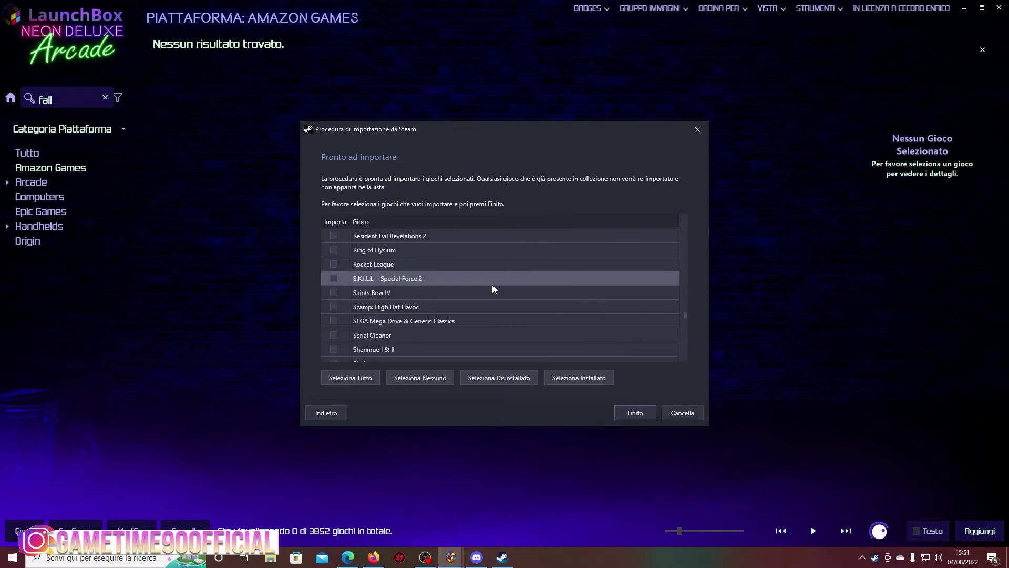
scroll(489, 289, "down", 2)
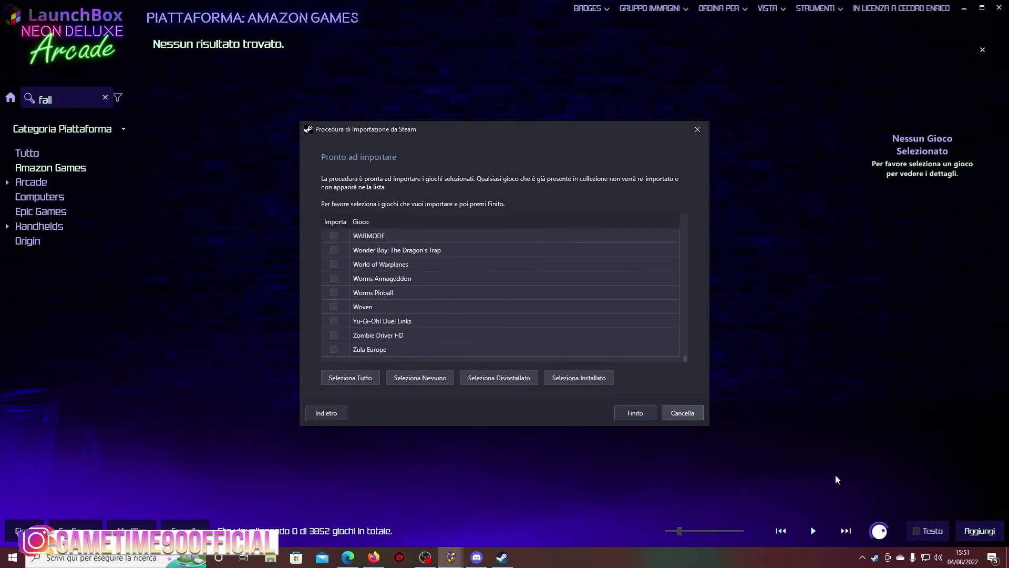
left_click(647, 417)
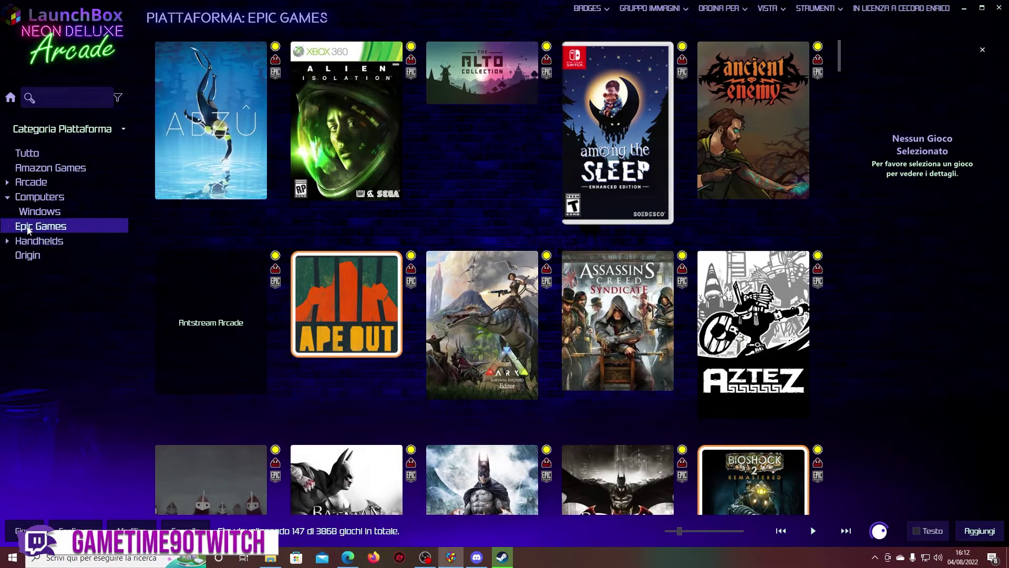
Look through the imported Steam games in the Windows platform and launch Crash Bandicoot N. Sane Trilogy
left_click(39, 213)
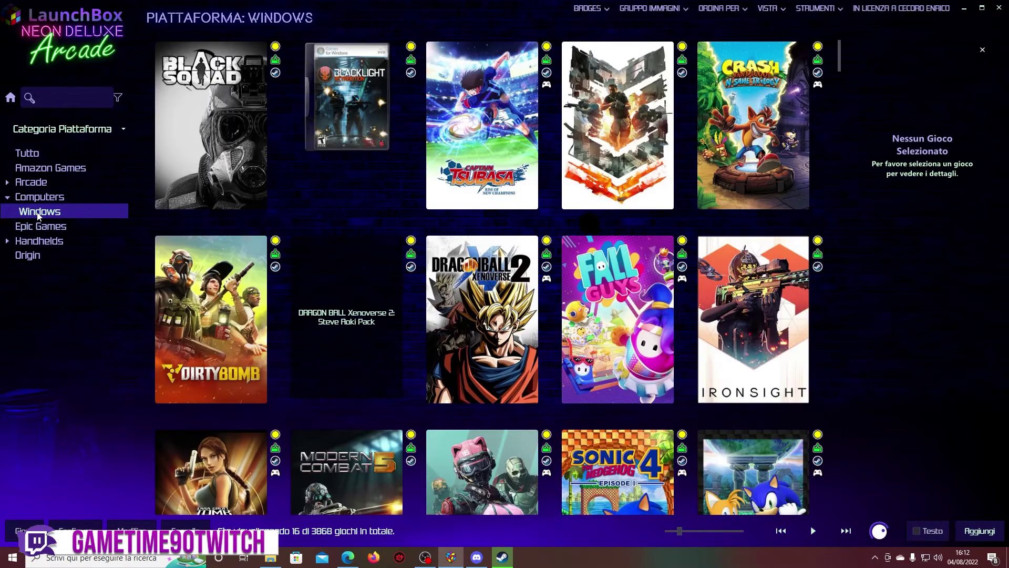
scroll(494, 228, "down", 3)
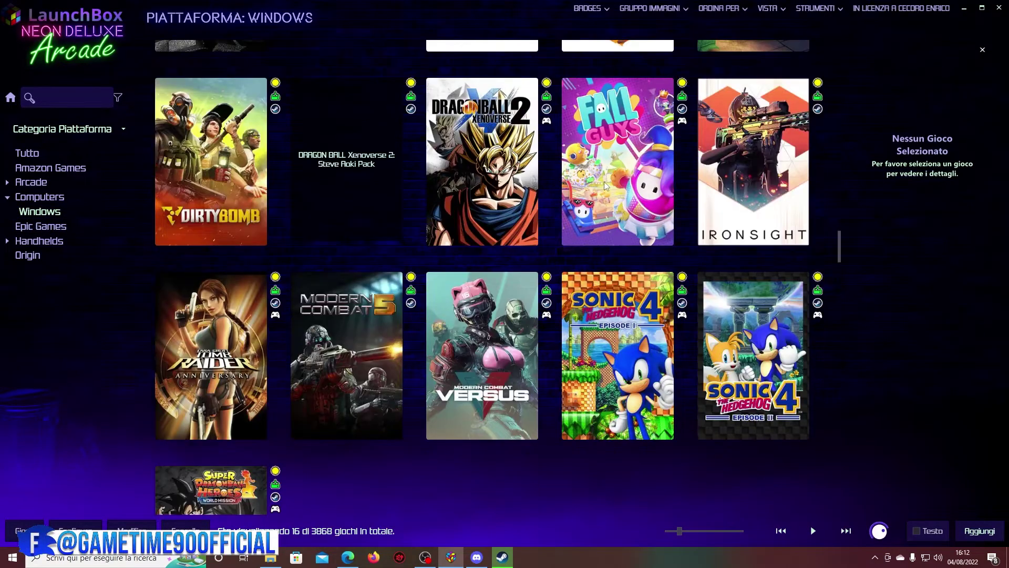
scroll(372, 260, "down", 2)
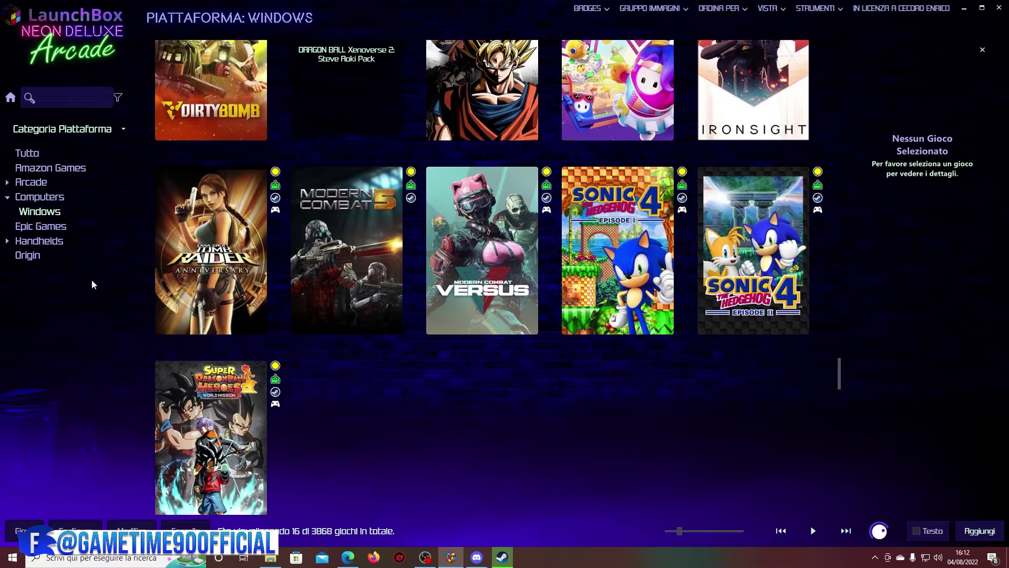
scroll(648, 269, "up", 4)
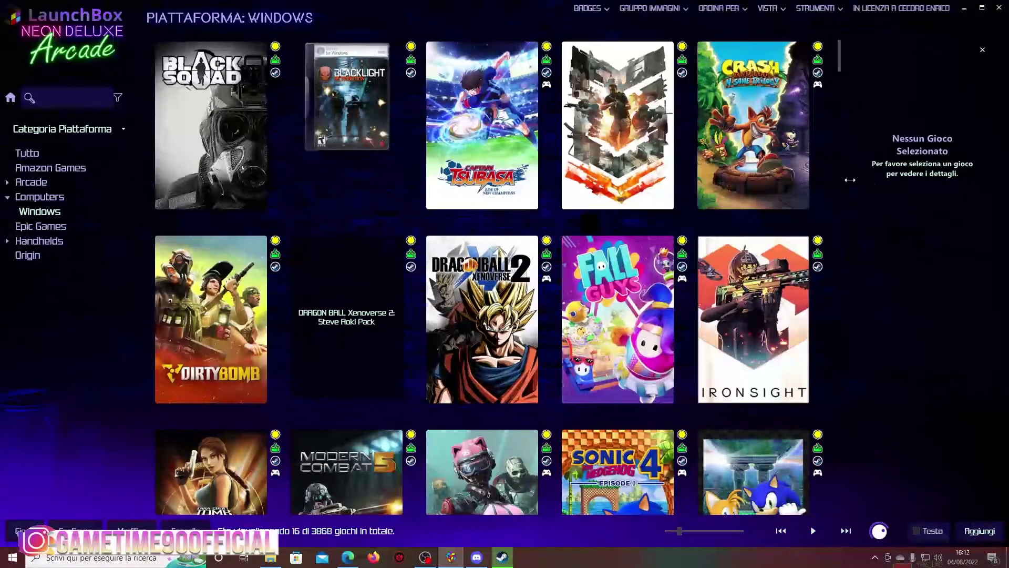
right_click(807, 154)
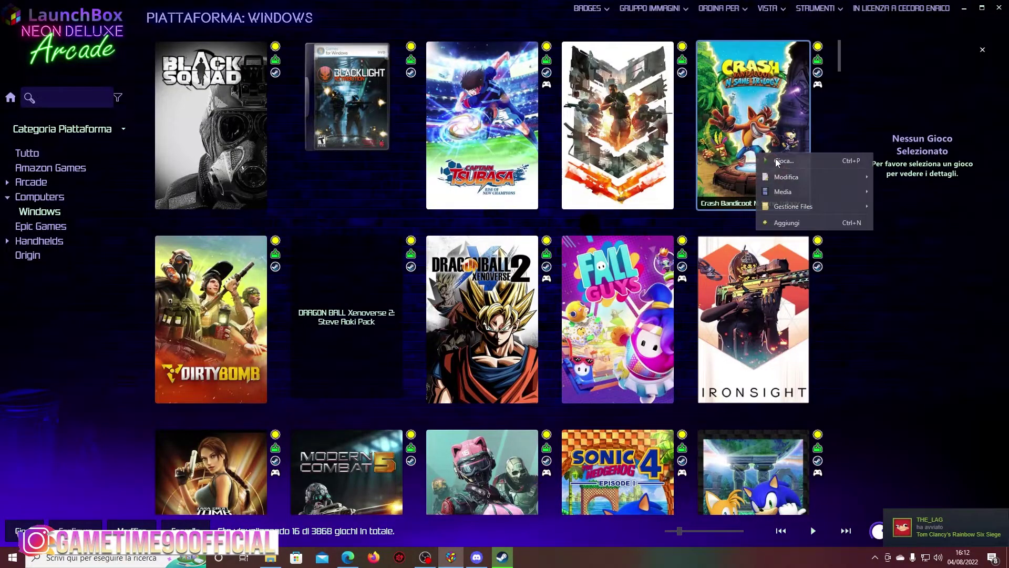
left_click(768, 164)
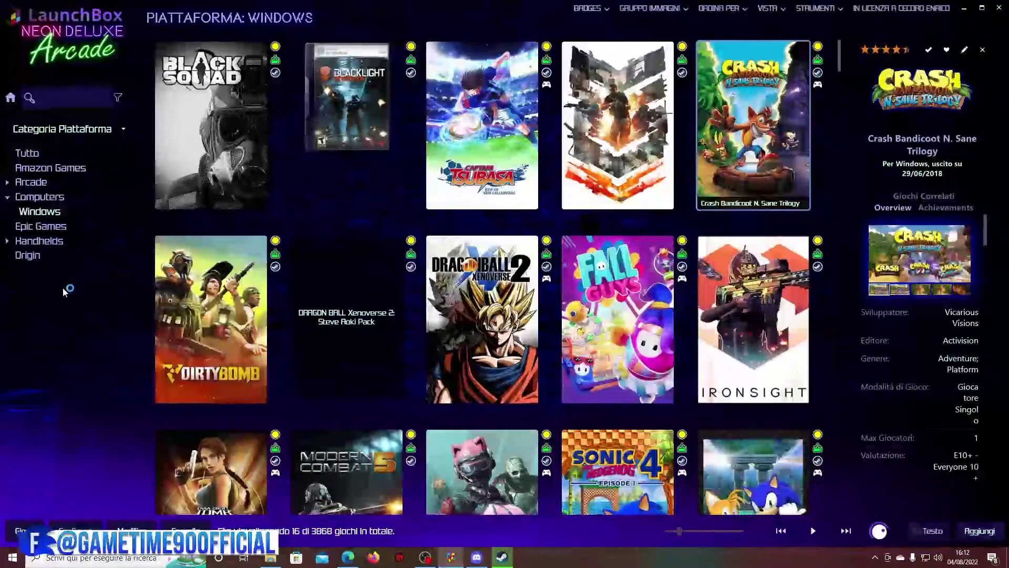
Start a Uplay/Ubisoft Connect import with the platform named Uplay and known as Windows
left_click(840, 13)
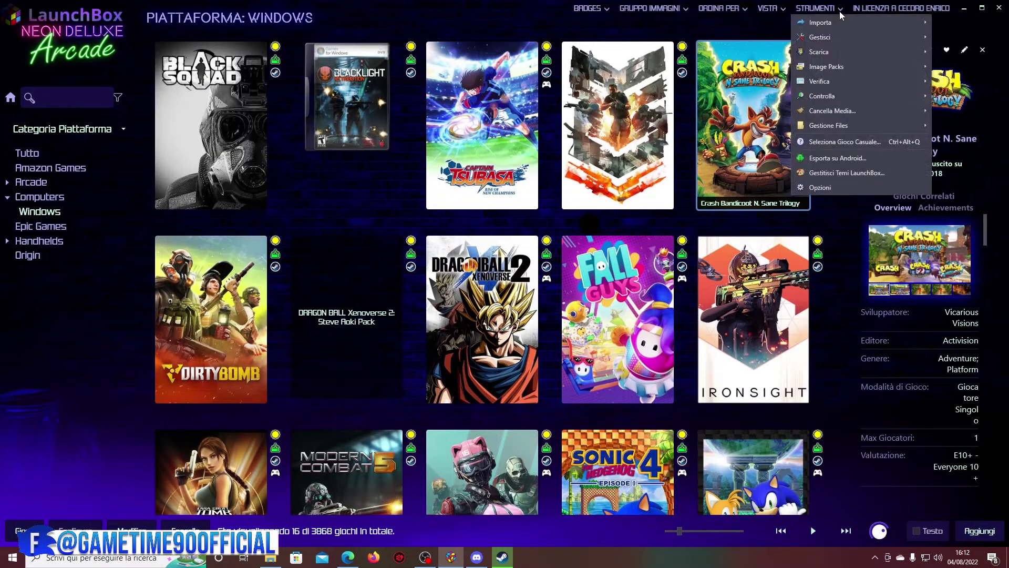
mouse_move(867, 26)
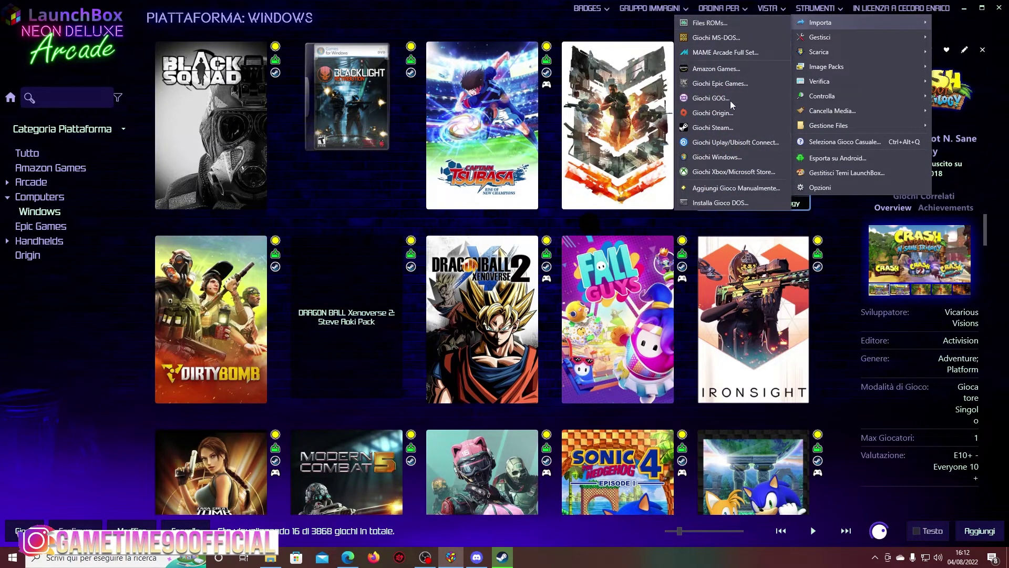
left_click(733, 146)
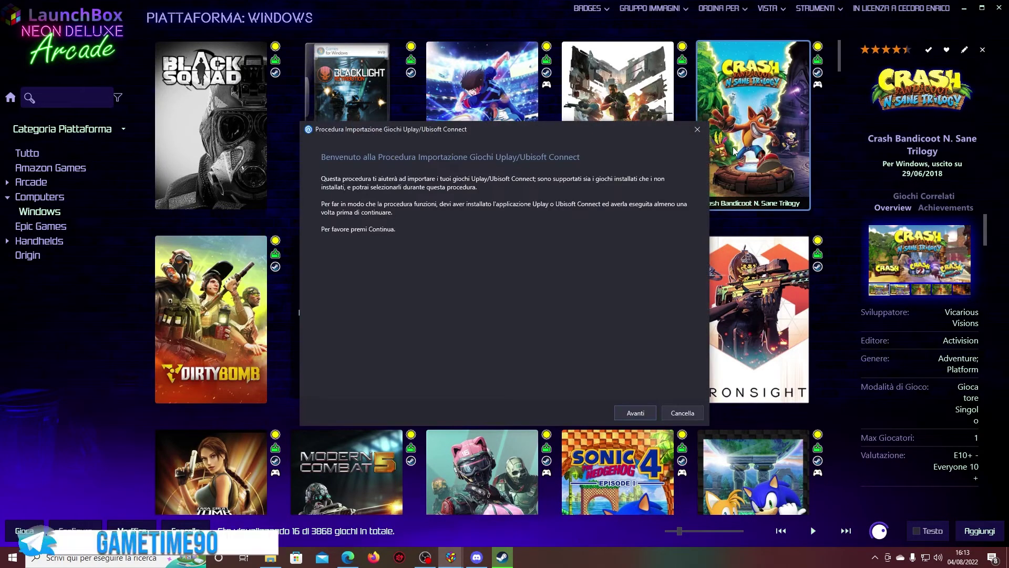
left_click(645, 414)
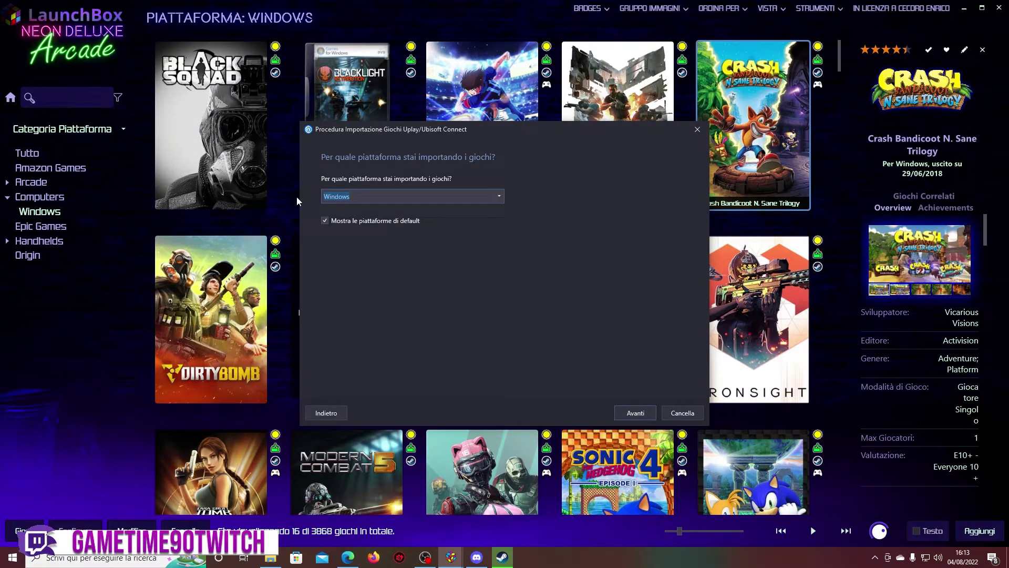
type("Uplay")
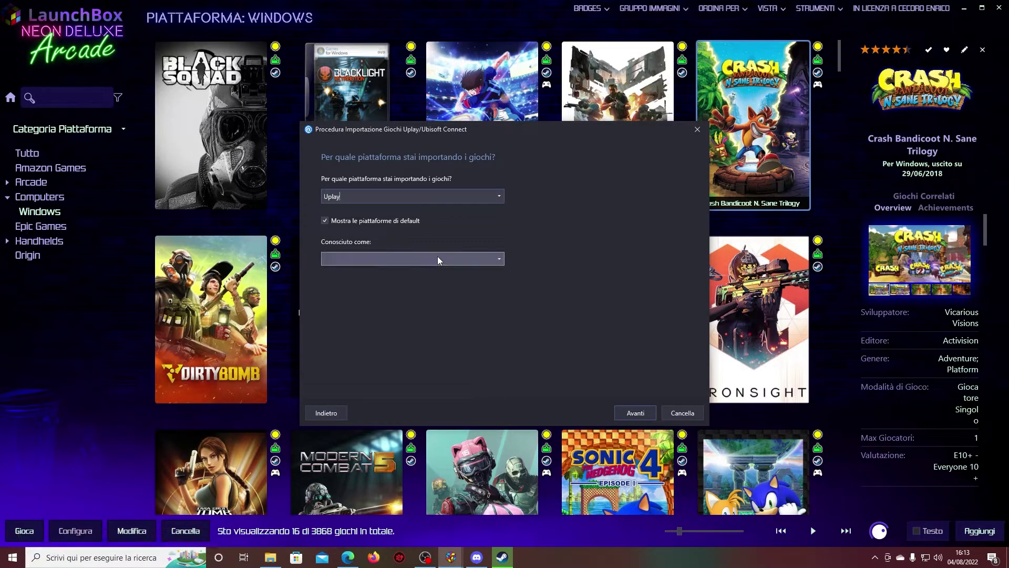
left_click(473, 261)
scroll(364, 415, "down", 20)
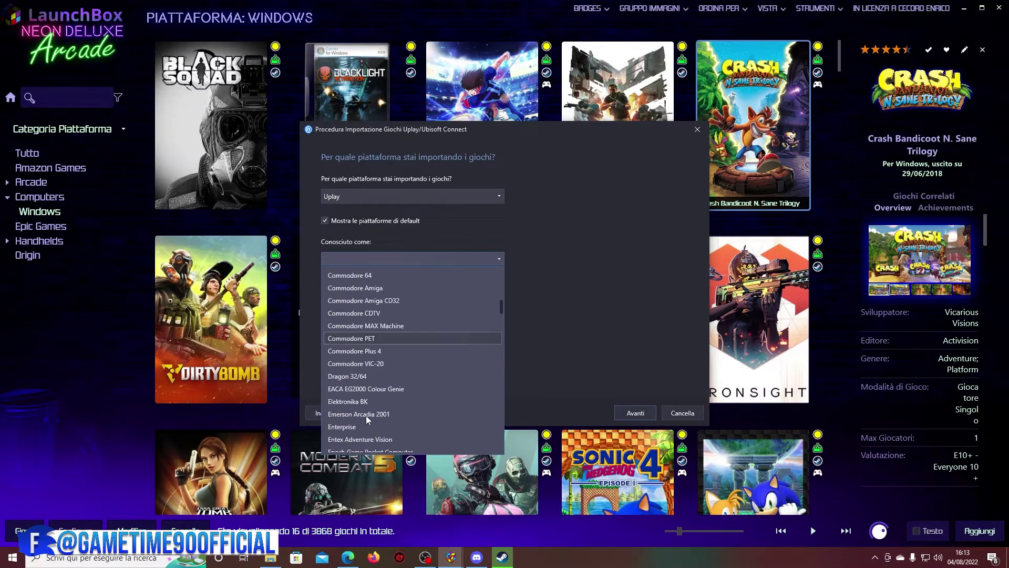
left_click_drag(503, 342, 501, 441)
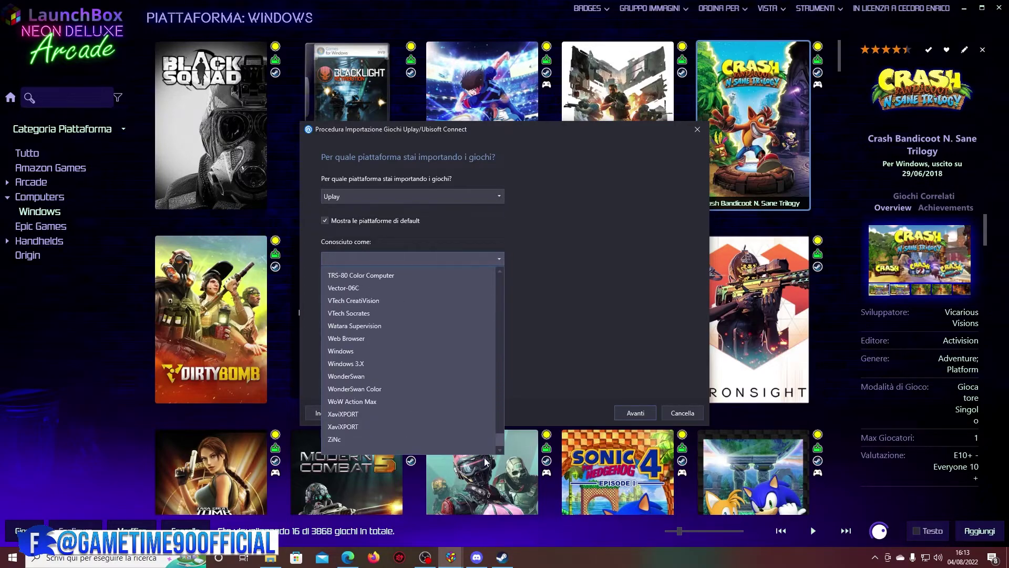
left_click(394, 352)
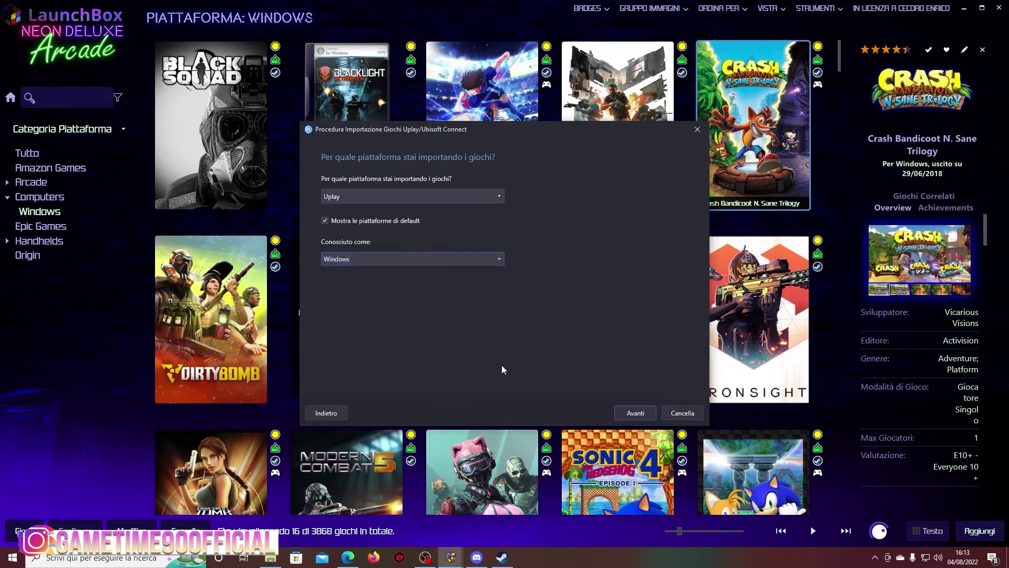
left_click(627, 415)
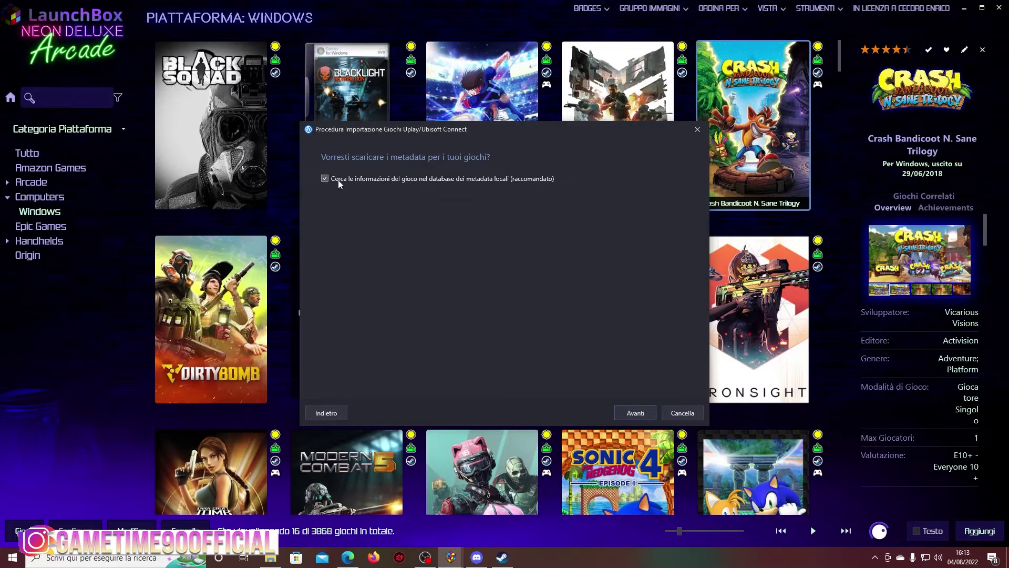
Try to import the Ubisoft games with local metadata and all image and EmuMovies media types kept, and close the wizard
left_click(621, 415)
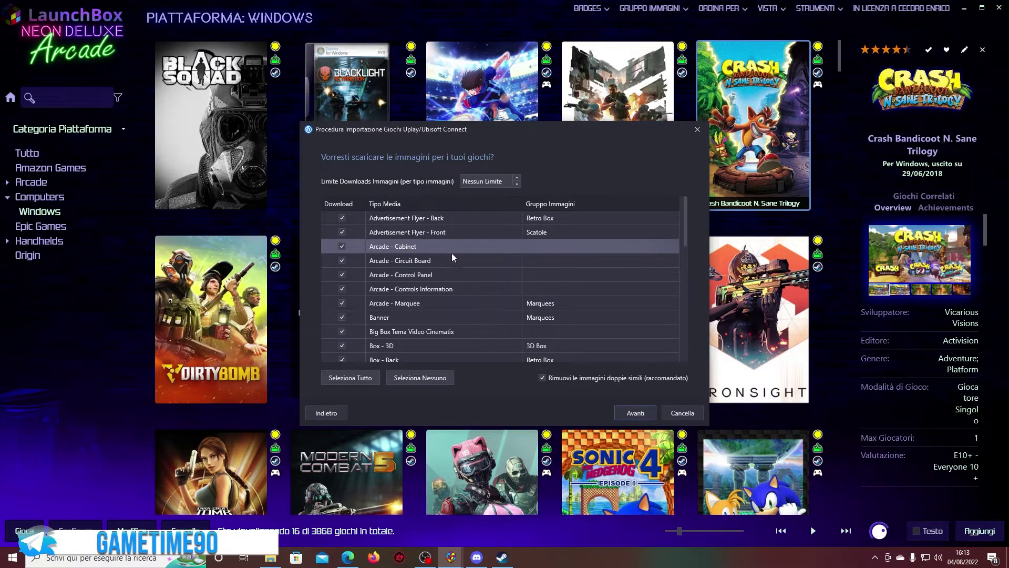
scroll(455, 263, "down", 3)
left_click(632, 414)
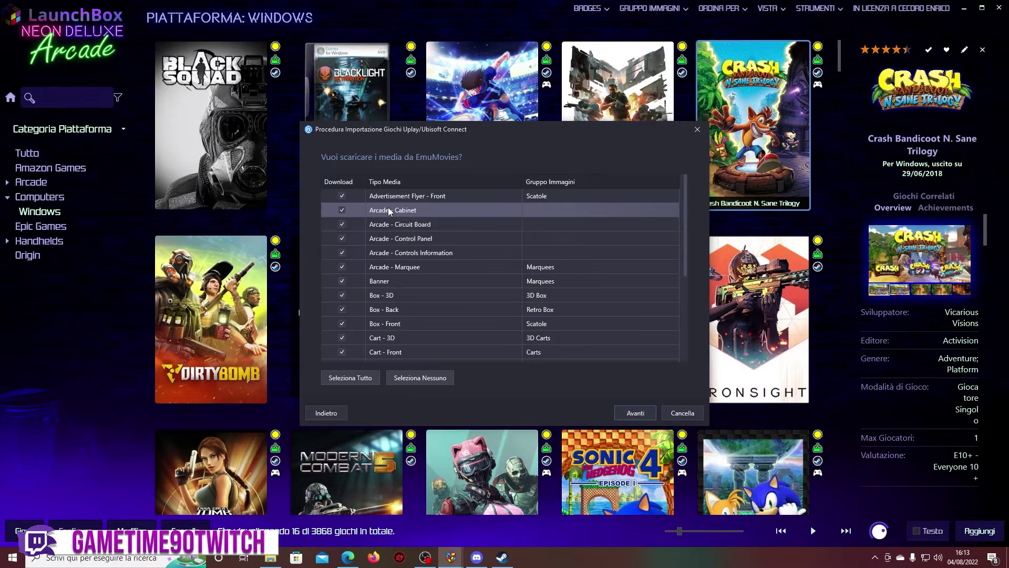
scroll(460, 280, "down", 3)
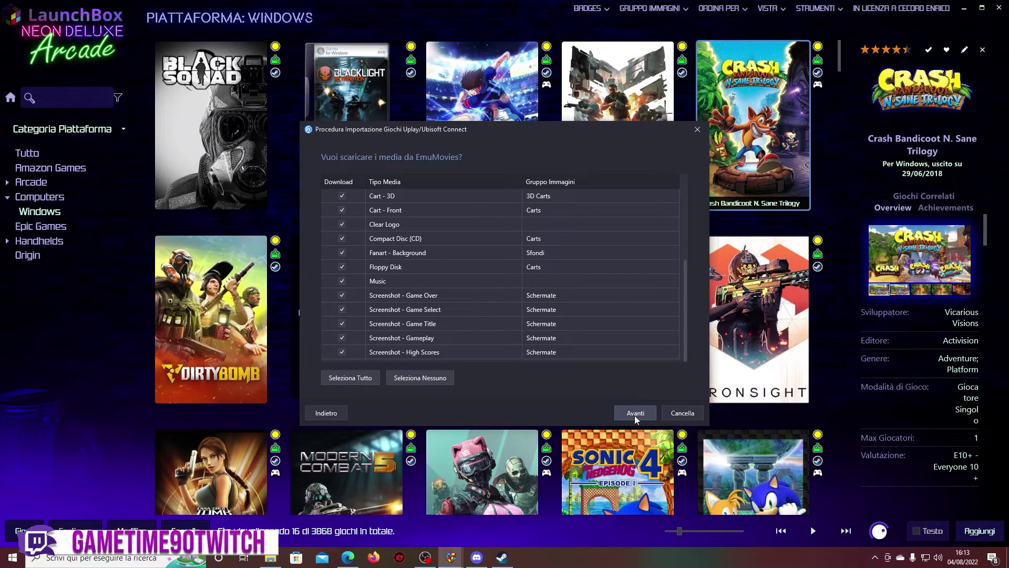
left_click(635, 413)
left_click(635, 412)
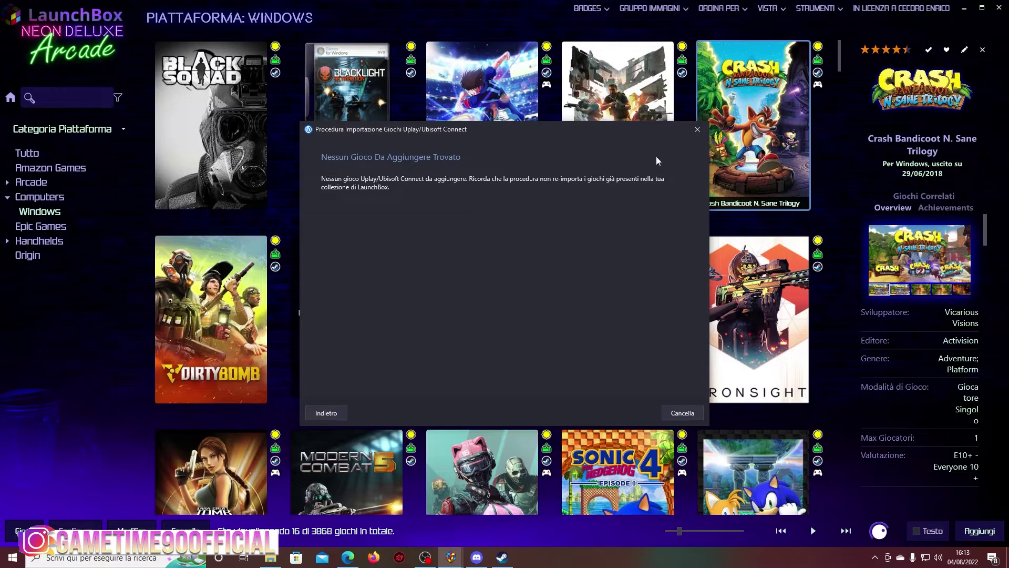
left_click(697, 129)
Start an Xbox/Microsoft Store import with the platform named Xbox/Microsoft and known as Windows
left_click(840, 9)
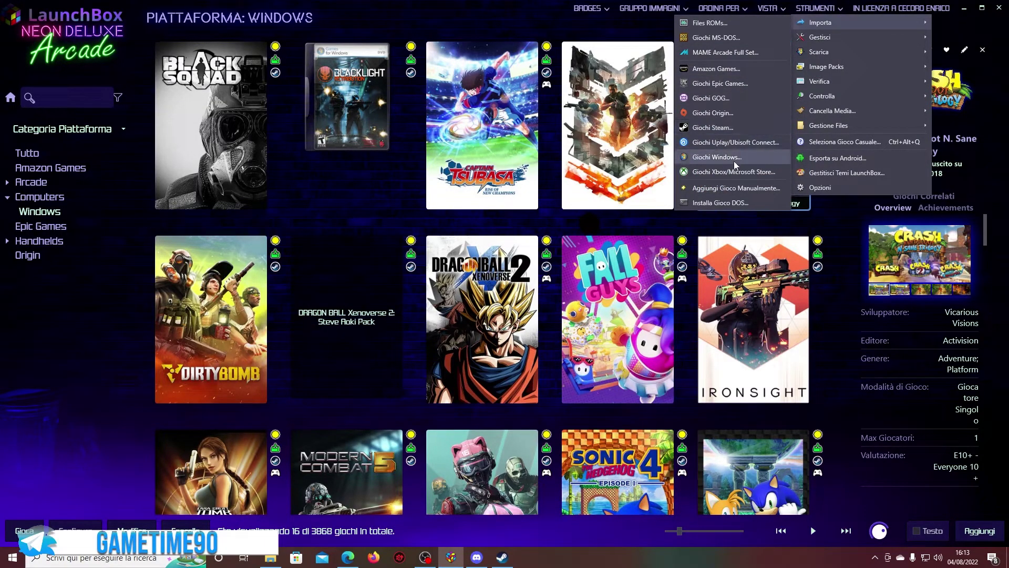
left_click(748, 174)
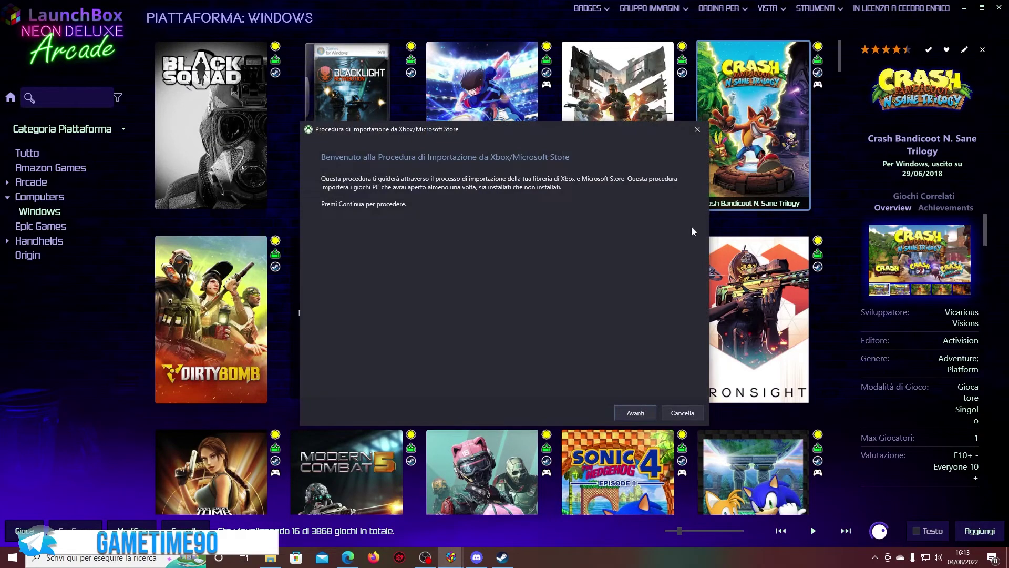
left_click(640, 419)
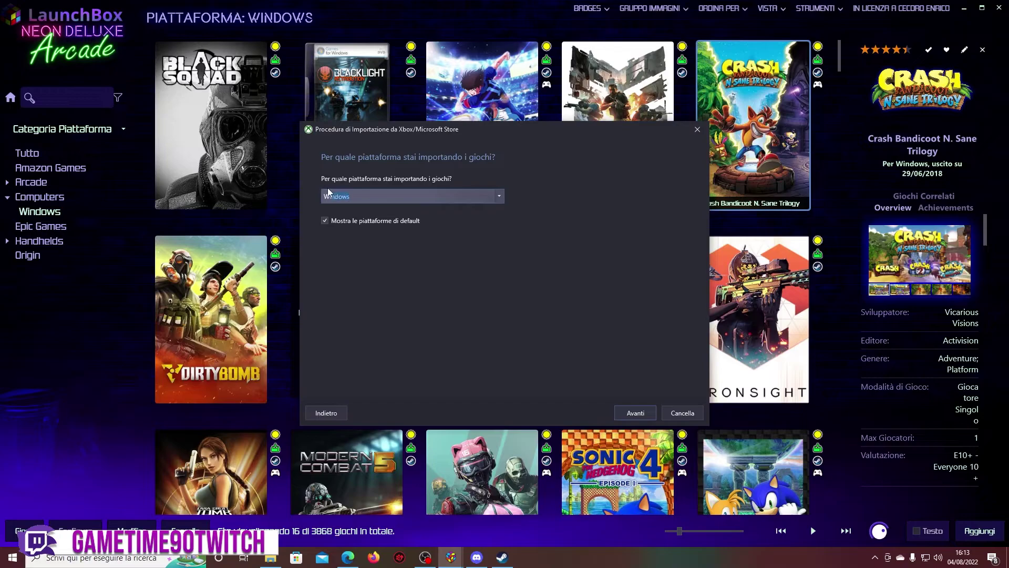
type("Xbox ")
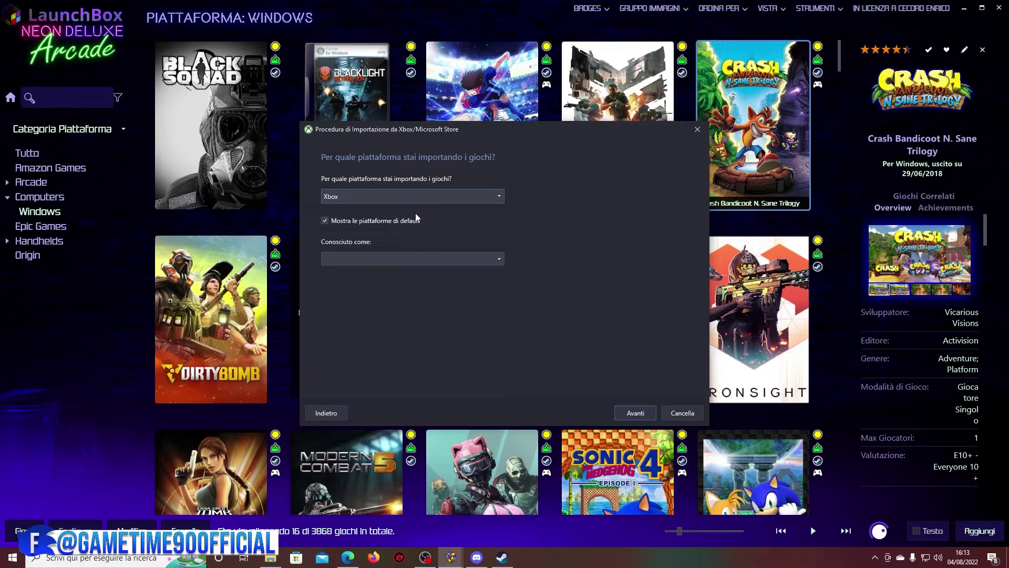
type("Microsoft")
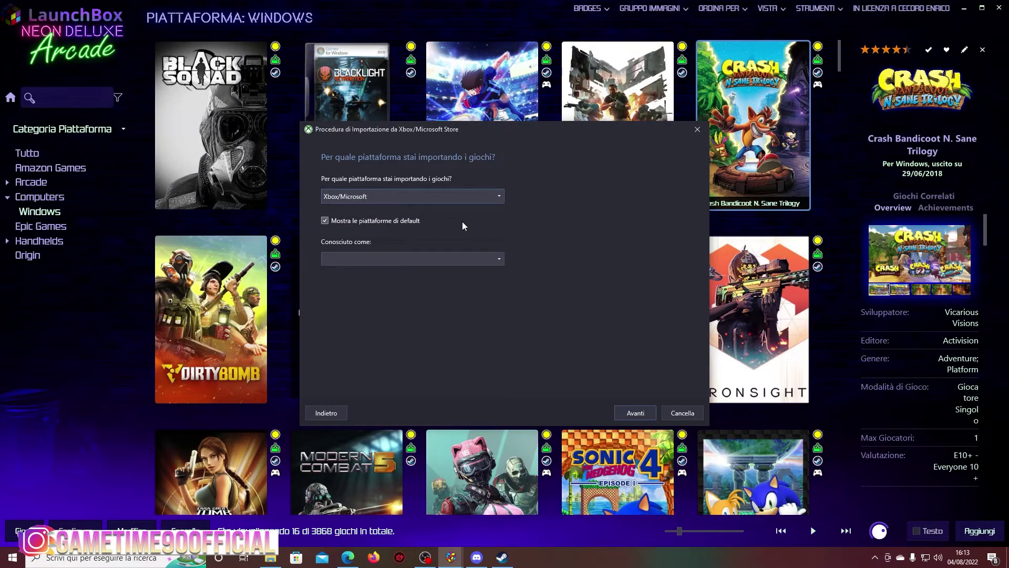
left_click(497, 259)
scroll(408, 298, "down", 15)
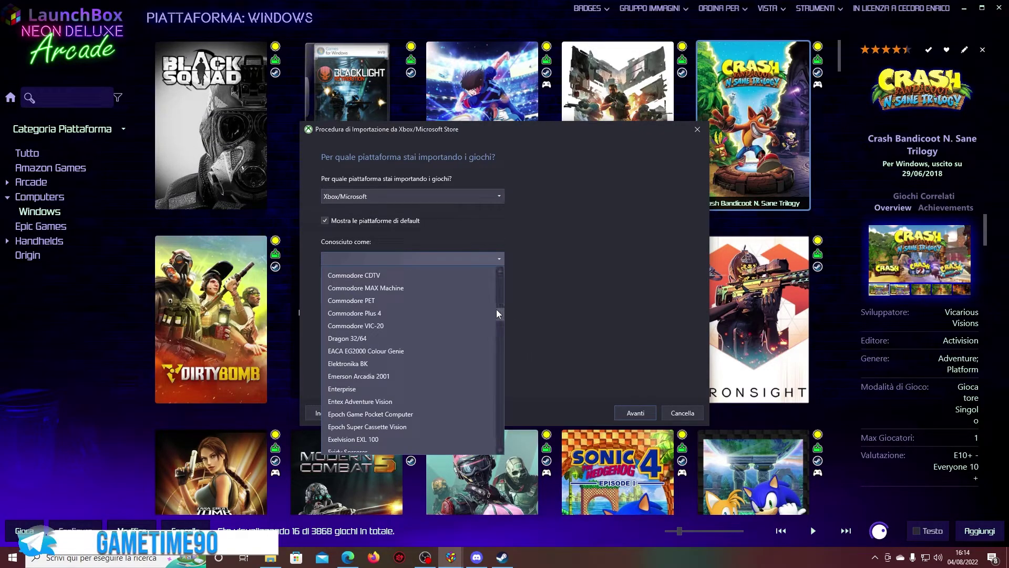
left_click_drag(499, 321, 487, 444)
left_click(392, 351)
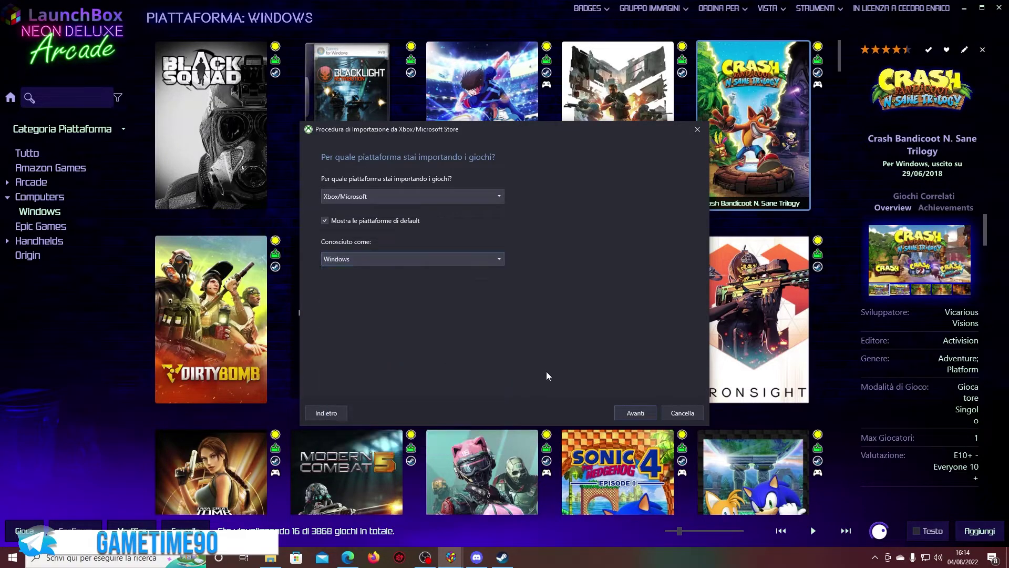
left_click(635, 412)
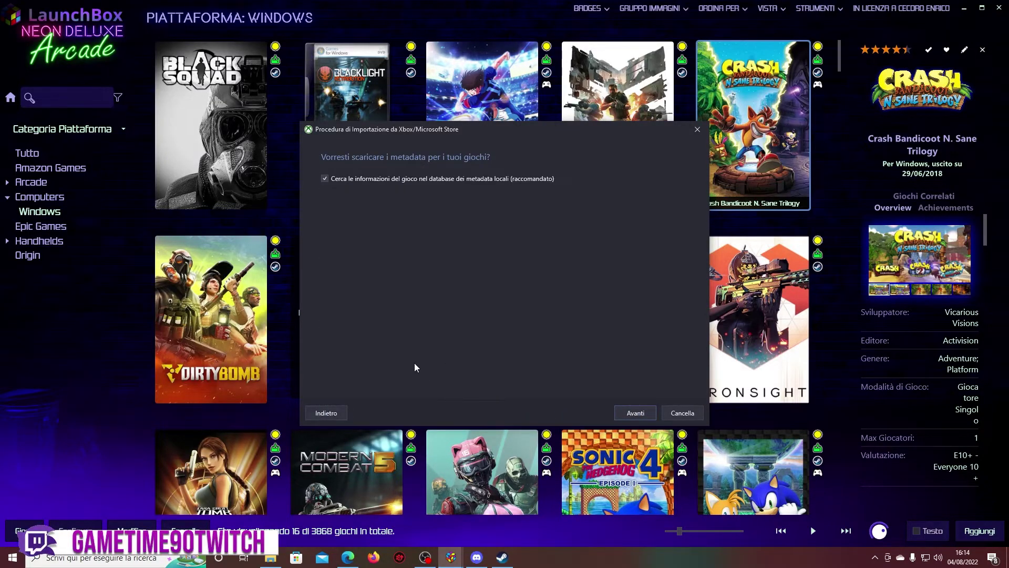
Keep local metadata lookup and all image and EmuMovies media types for the Xbox/Microsoft Store import, without forcing duplicates or a new login
left_click(635, 411)
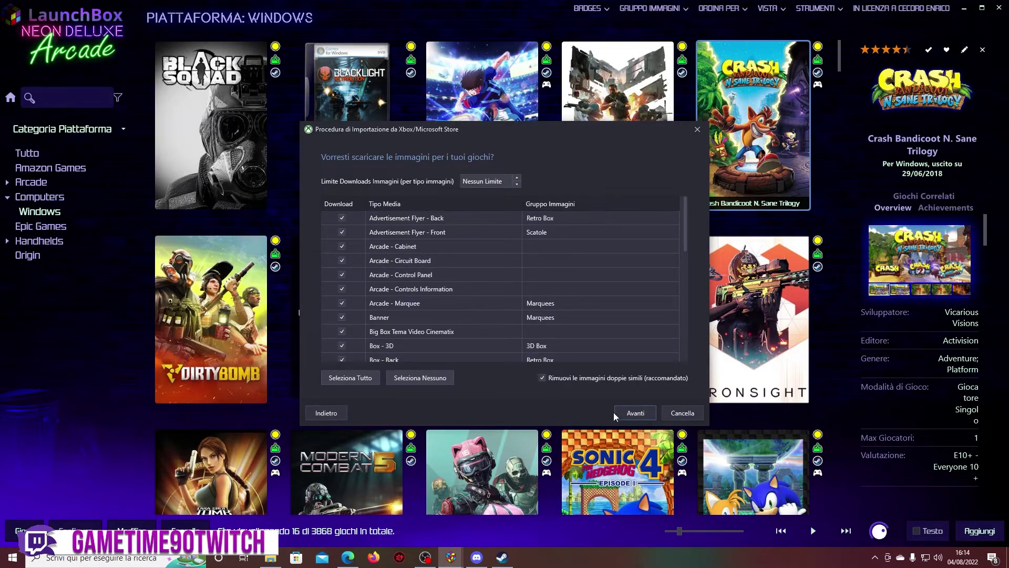
left_click(633, 410)
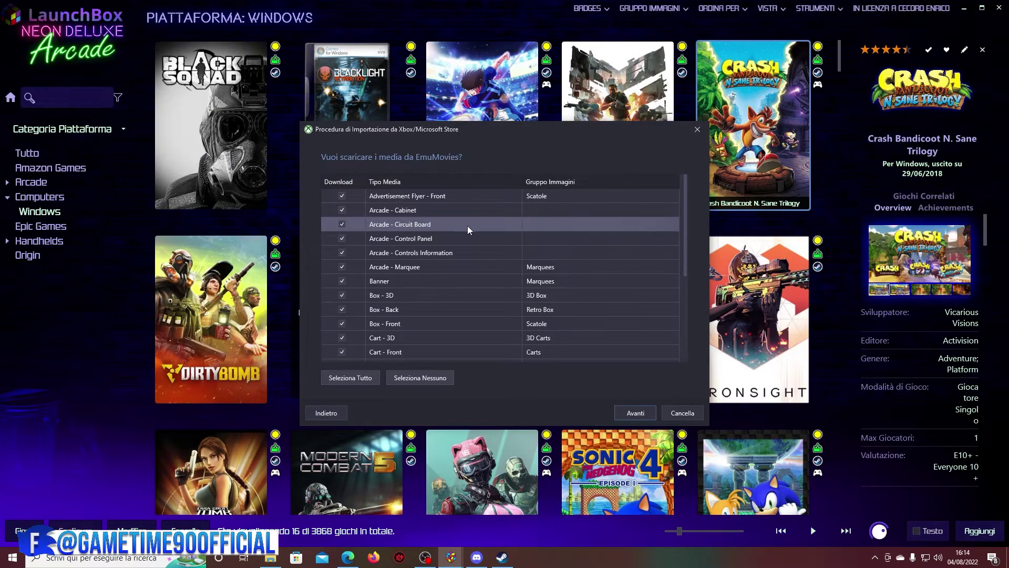
left_click(623, 412)
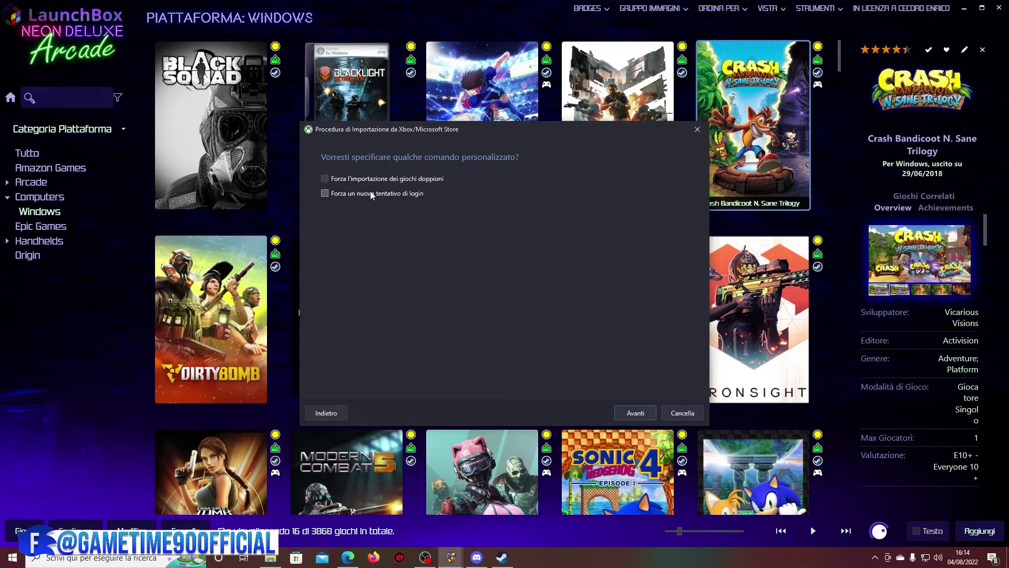
left_click(409, 195)
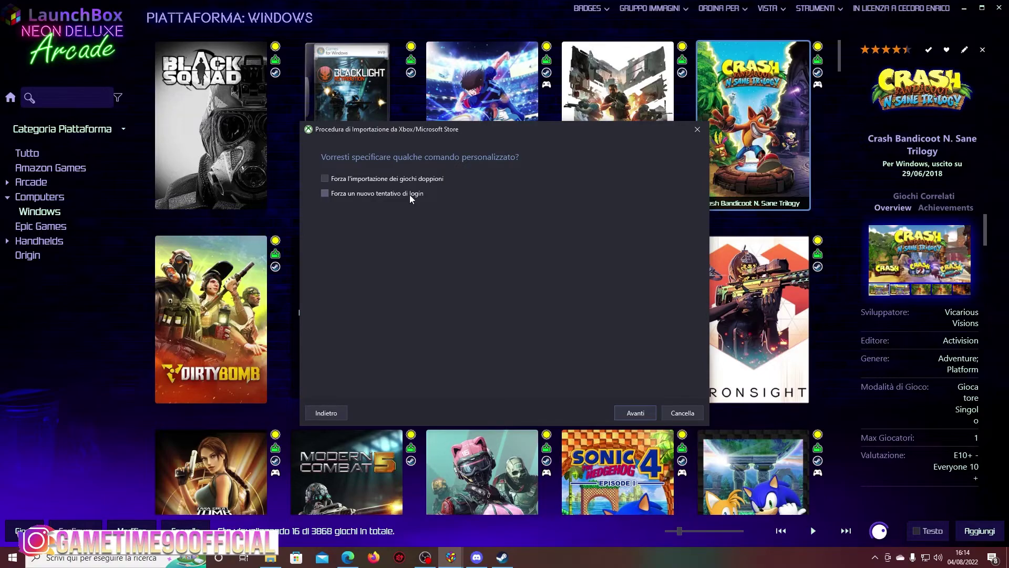
left_click(633, 413)
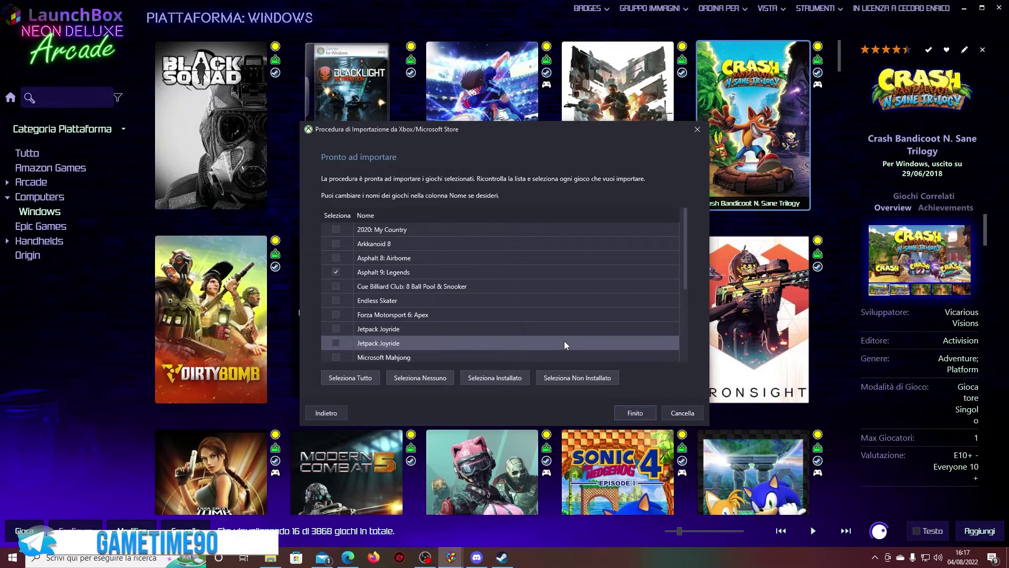
Review the list of found games and import Asphalt 9: Legends, Microsoft Solitaire Collection and Minecraft Launcher
scroll(473, 311, "down", 3)
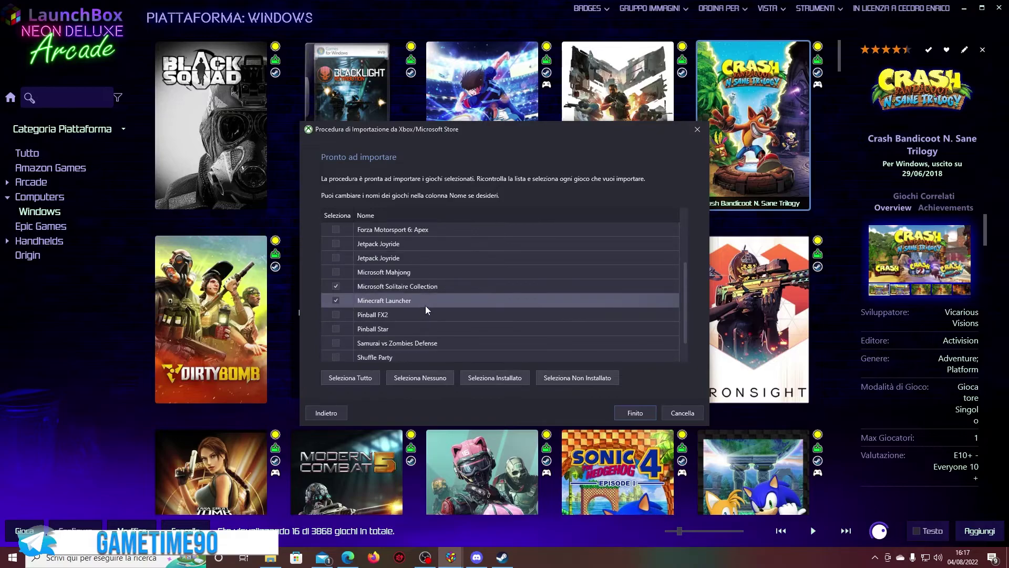
left_click(420, 272)
left_click(403, 259)
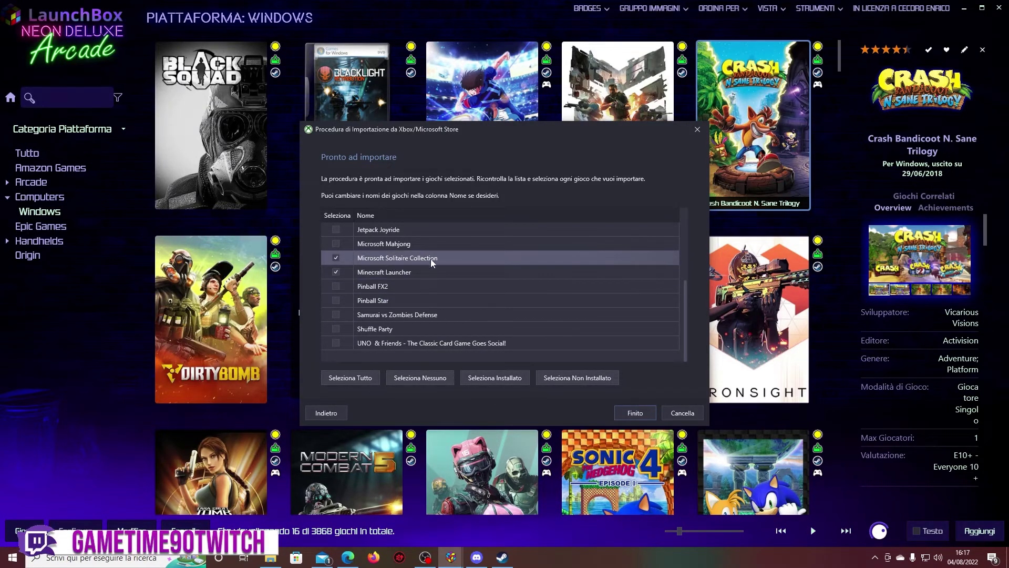
scroll(432, 294, "up", 2)
scroll(431, 294, "down", 3)
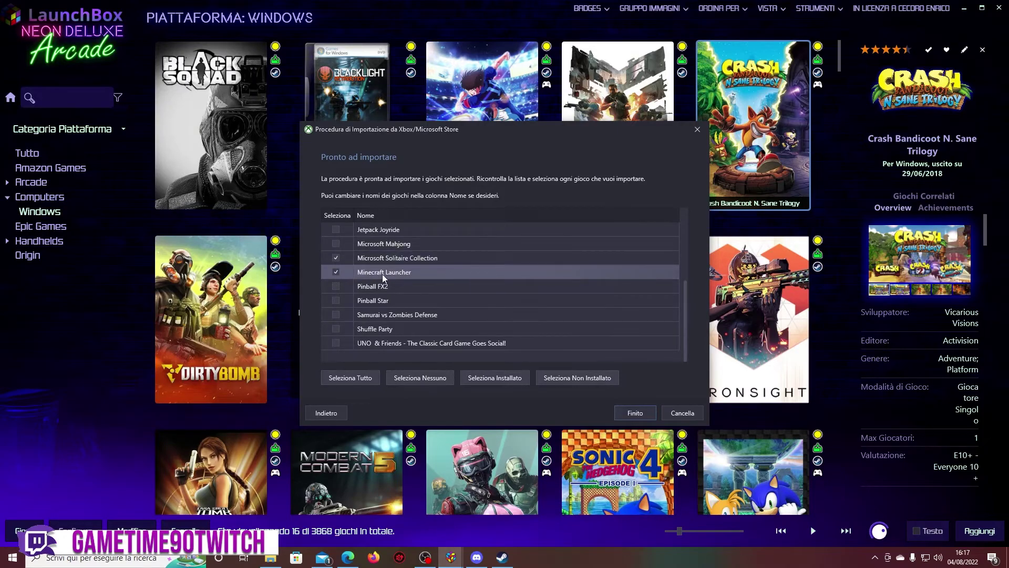
scroll(399, 253, "up", 3)
scroll(402, 255, "down", 3)
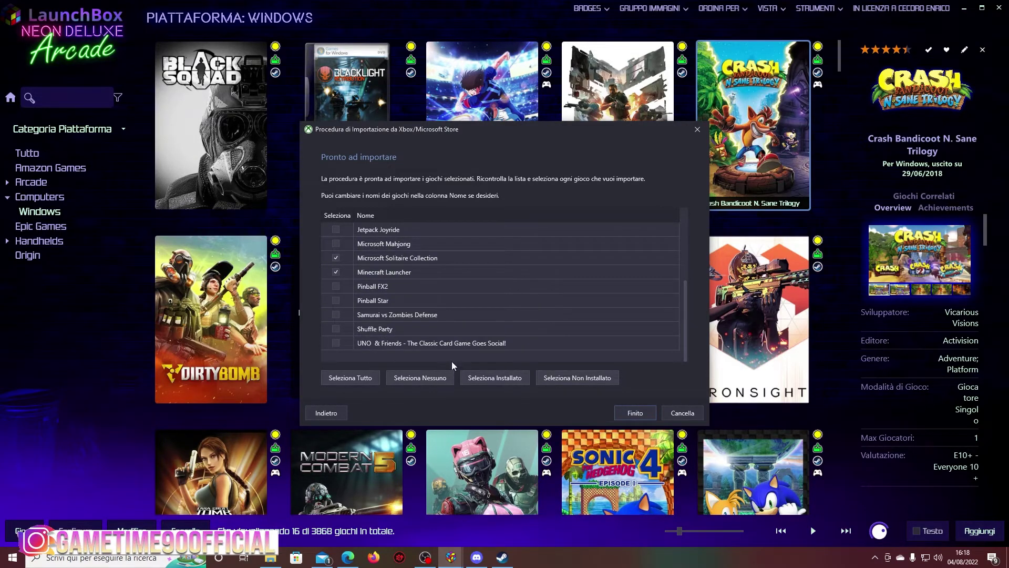
left_click(636, 414)
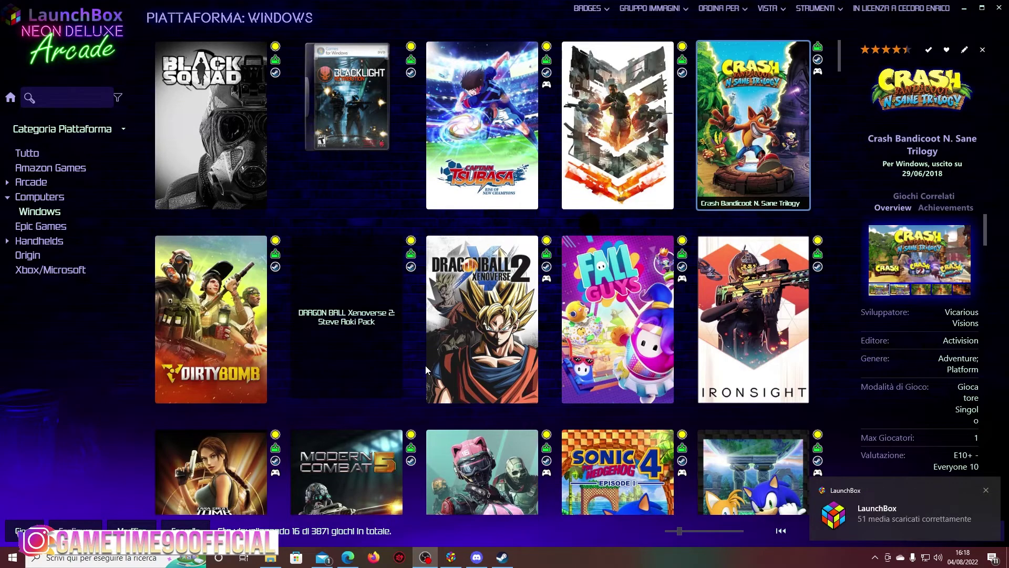
Show the Xbox/Microsoft platform's games and launch Asphalt 9: Legends
left_click(45, 278)
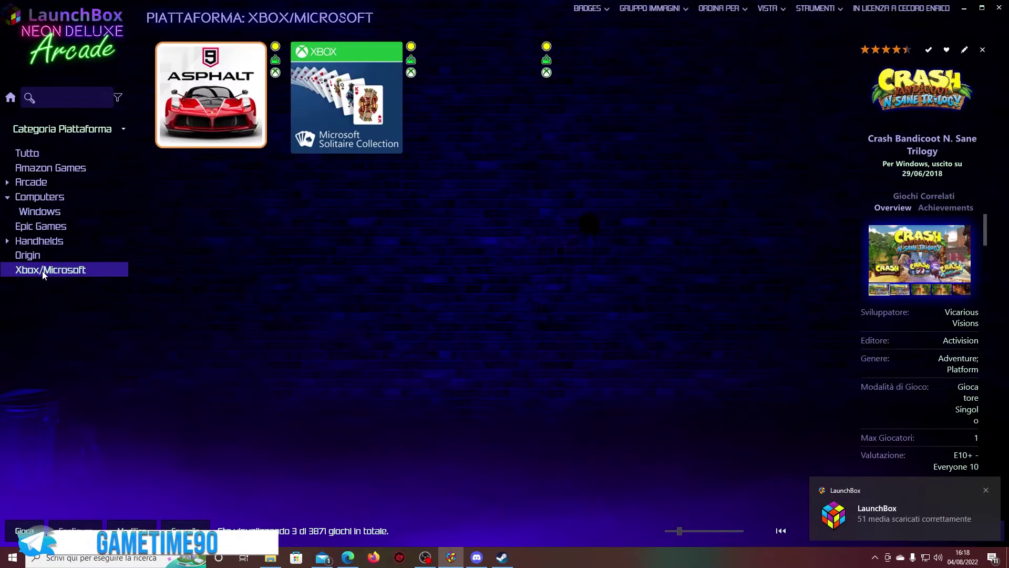
right_click(222, 99)
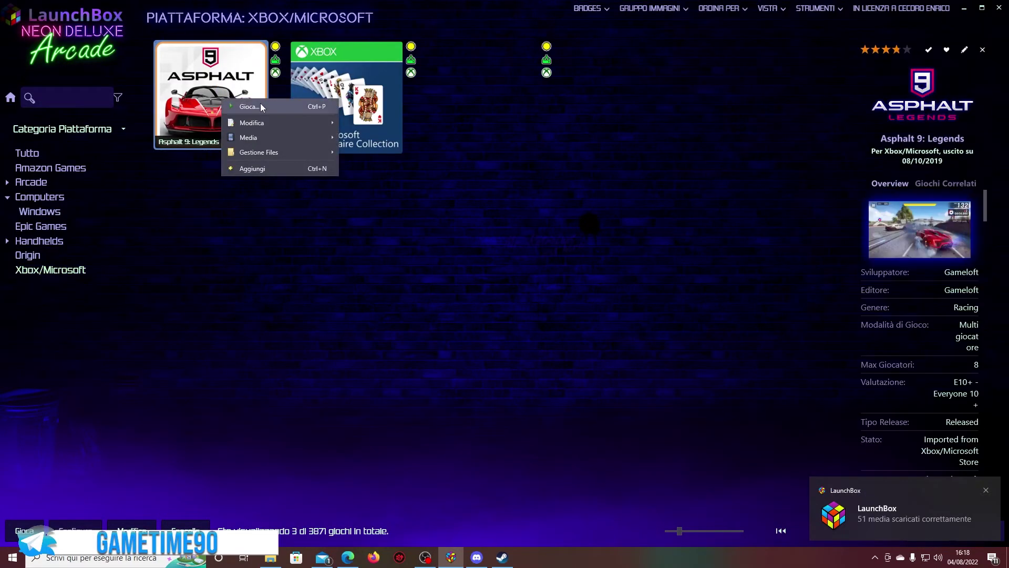
left_click(296, 112)
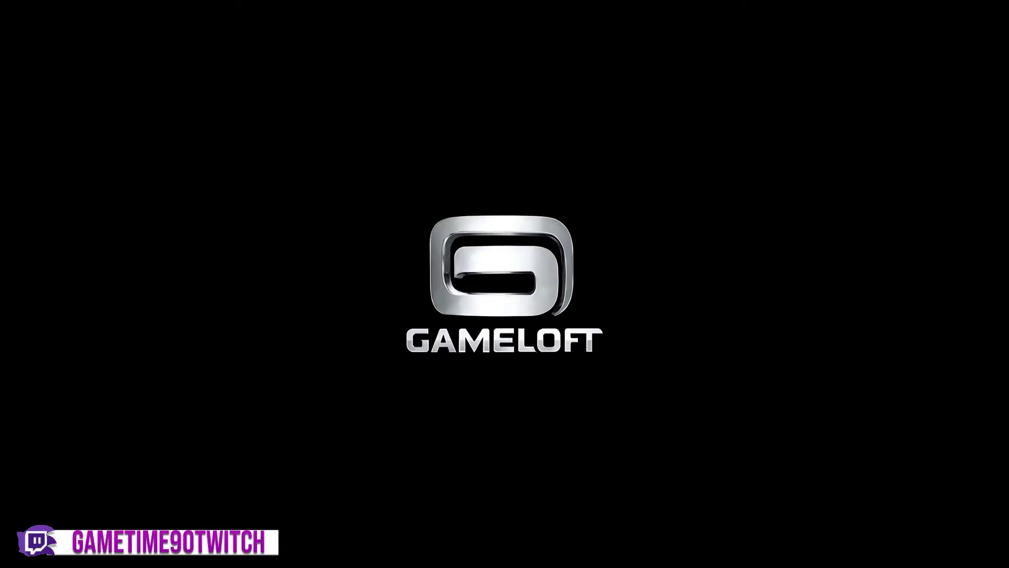
left_click(832, 14)
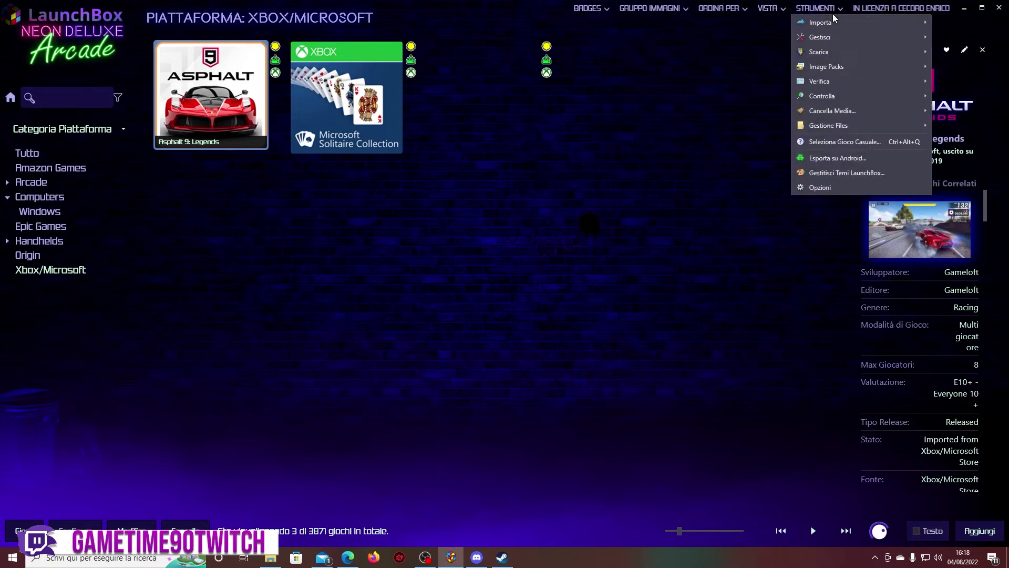
mouse_move(852, 22)
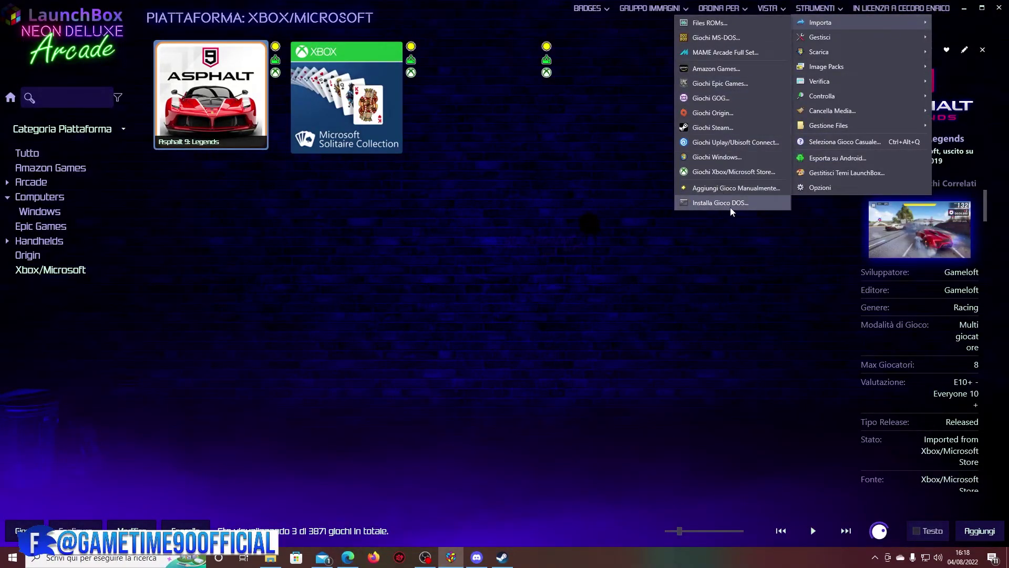
left_click(604, 163)
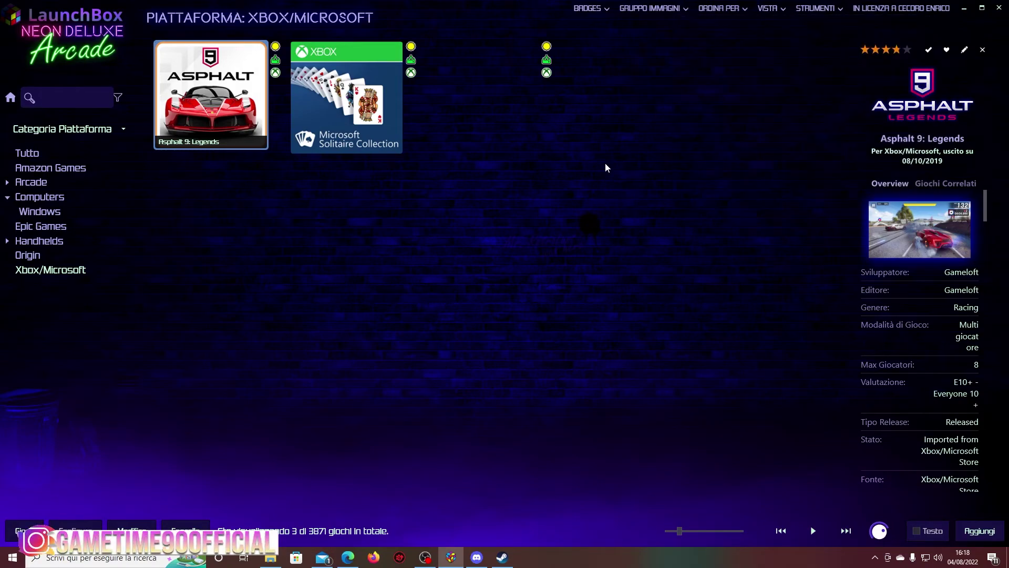